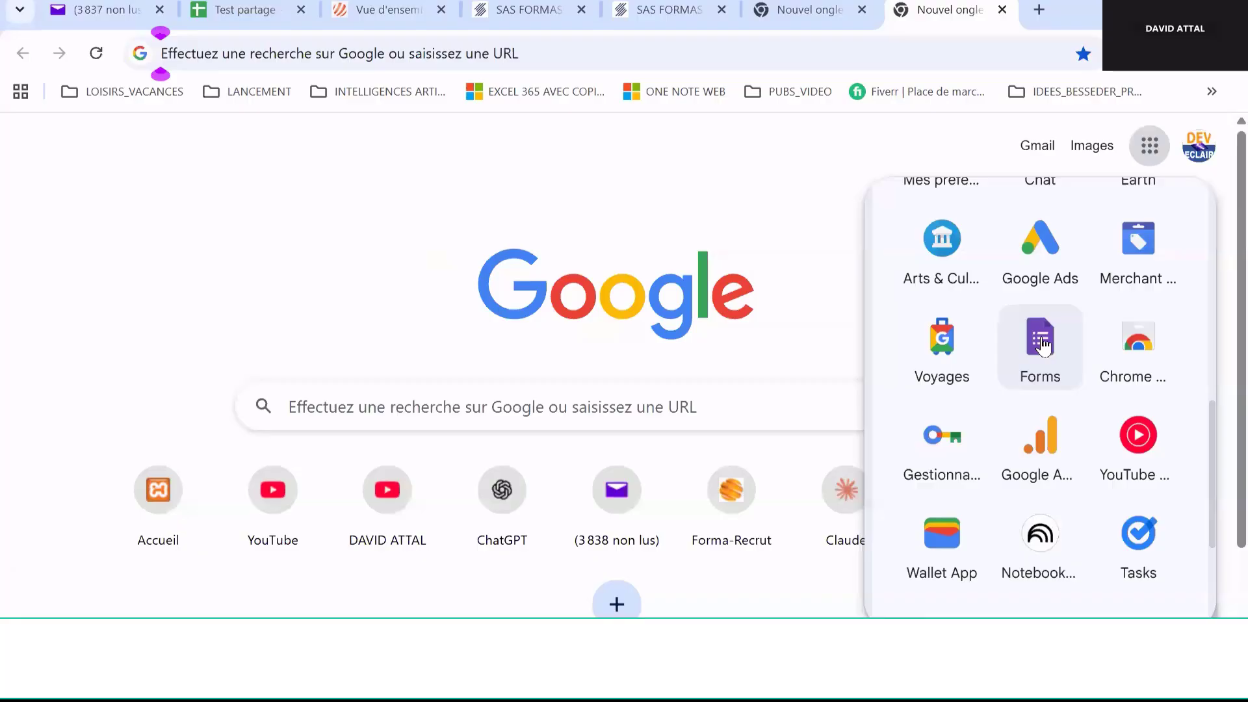
- Open Google Forms and create a blank form
{"action": "left_click", "coordinate": [1041, 345]}
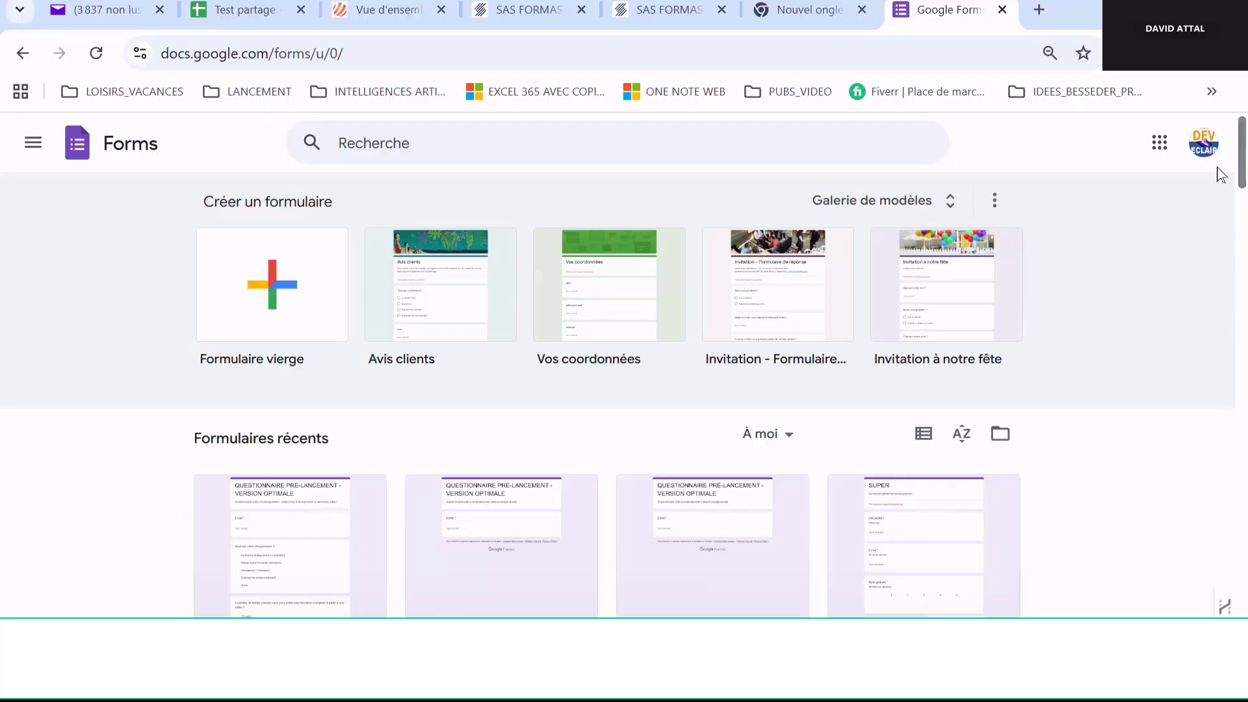
{"action": "scroll", "coordinate": [1219, 260], "scroll_direction": "down", "scroll_amount": 15}
{"action": "scroll", "coordinate": [1220, 292], "scroll_direction": "up", "scroll_amount": 15}
{"action": "left_click", "coordinate": [278, 283]}
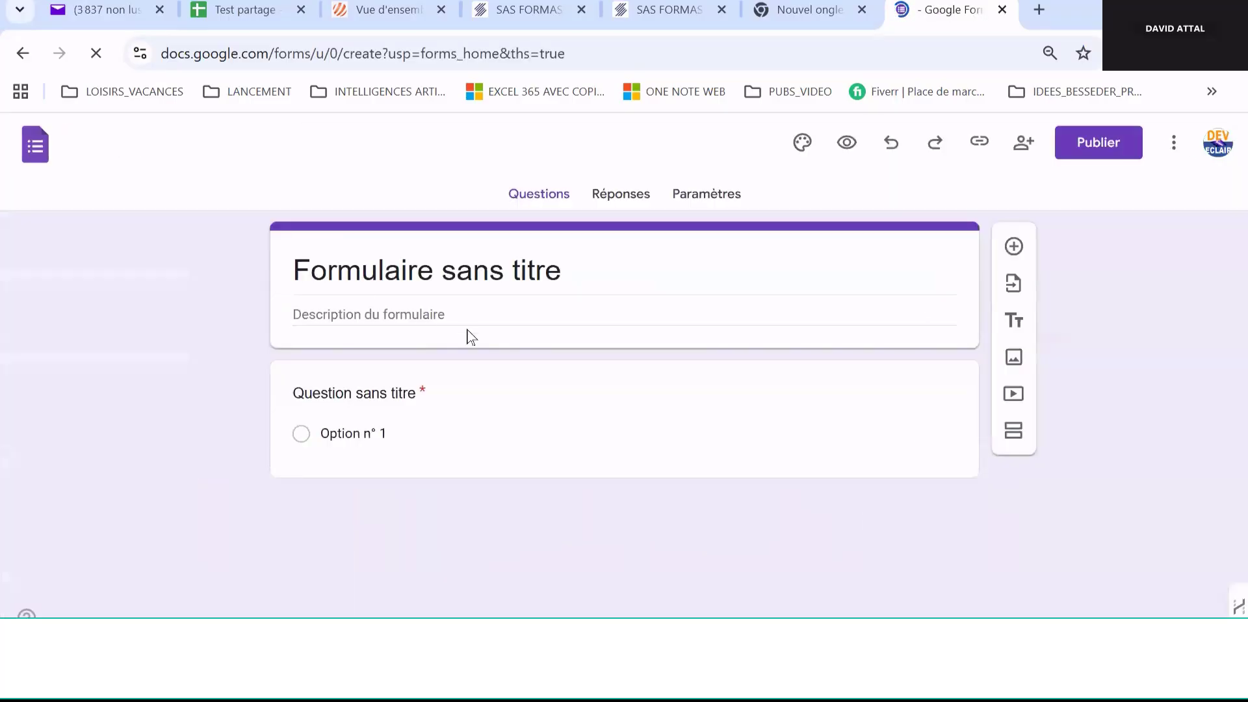
- Replace the form's default title with "TEST SONDAGE"
{"action": "left_click", "coordinate": [516, 282]}
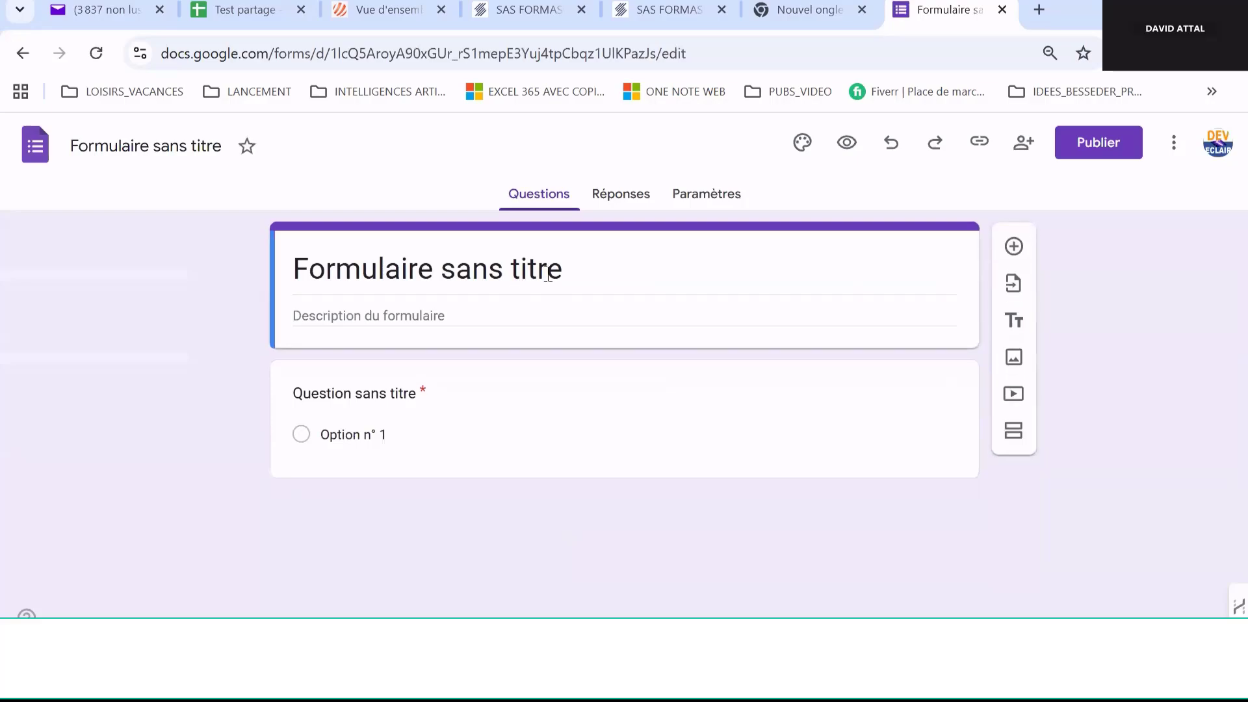
{"action": "key", "text": "BackSpace"}
{"action": "key", "text": "BackSpace"}
{"action": "key", "text": "BackSpace"}
{"action": "key", "text": "BackSpace"}
{"action": "key", "text": "BackSpace"}
{"action": "key", "text": "BackSpace"}
{"action": "key", "text": "BackSpace"}
{"action": "key", "text": "BackSpace"}
{"action": "key", "text": "BackSpace"}
{"action": "key", "text": "BackSpace"}
{"action": "key", "text": "BackSpace"}
{"action": "key", "text": "BackSpace"}
{"action": "key", "text": "BackSpace"}
{"action": "key", "text": "BackSpace"}
{"action": "key", "text": "BackSpace"}
{"action": "key", "text": "BackSpace"}
{"action": "key", "text": "BackSpace"}
{"action": "key", "text": "BackSpace"}
{"action": "key", "text": "BackSpace"}
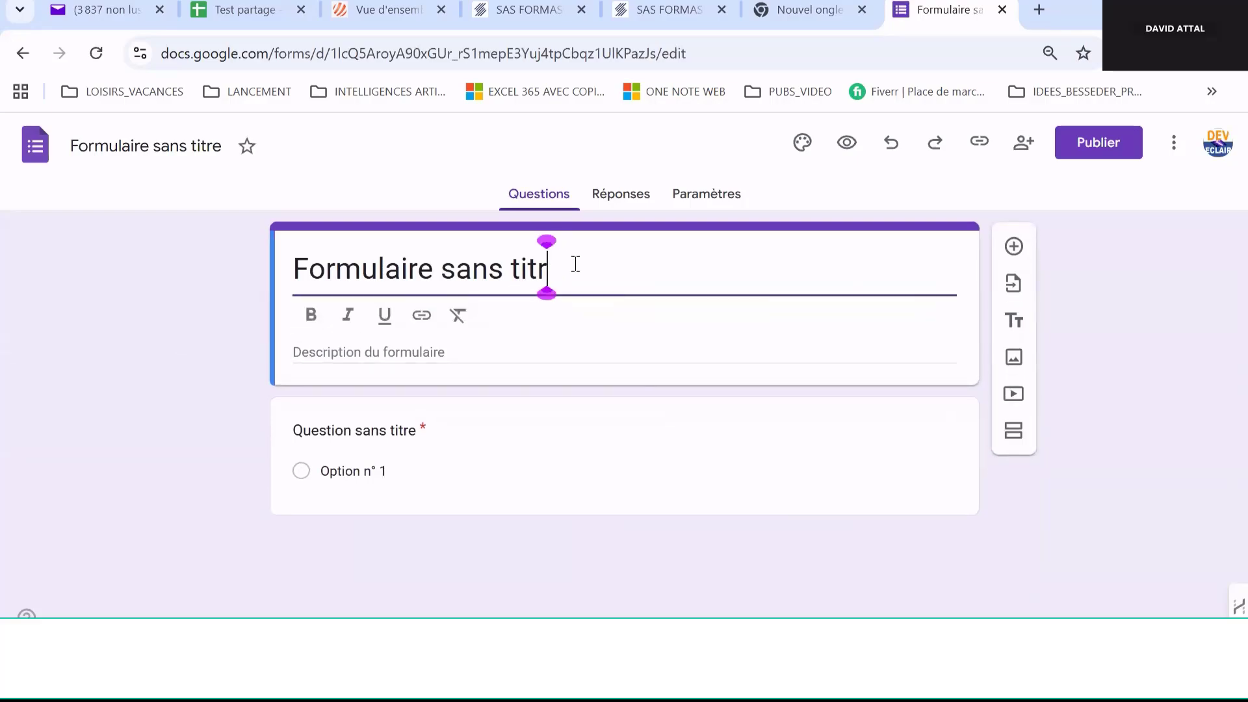
{"action": "key", "text": "BackSpace"}
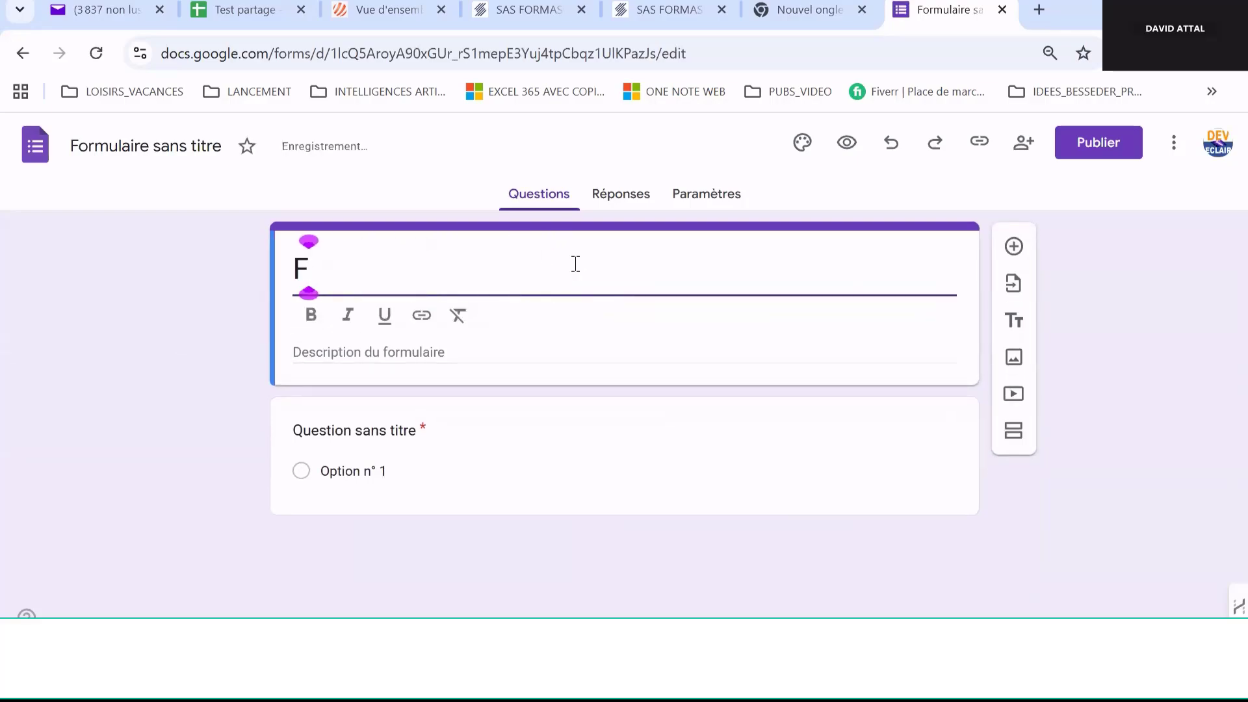
{"action": "key", "text": "BackSpace"}
{"action": "type", "text": "TE"}
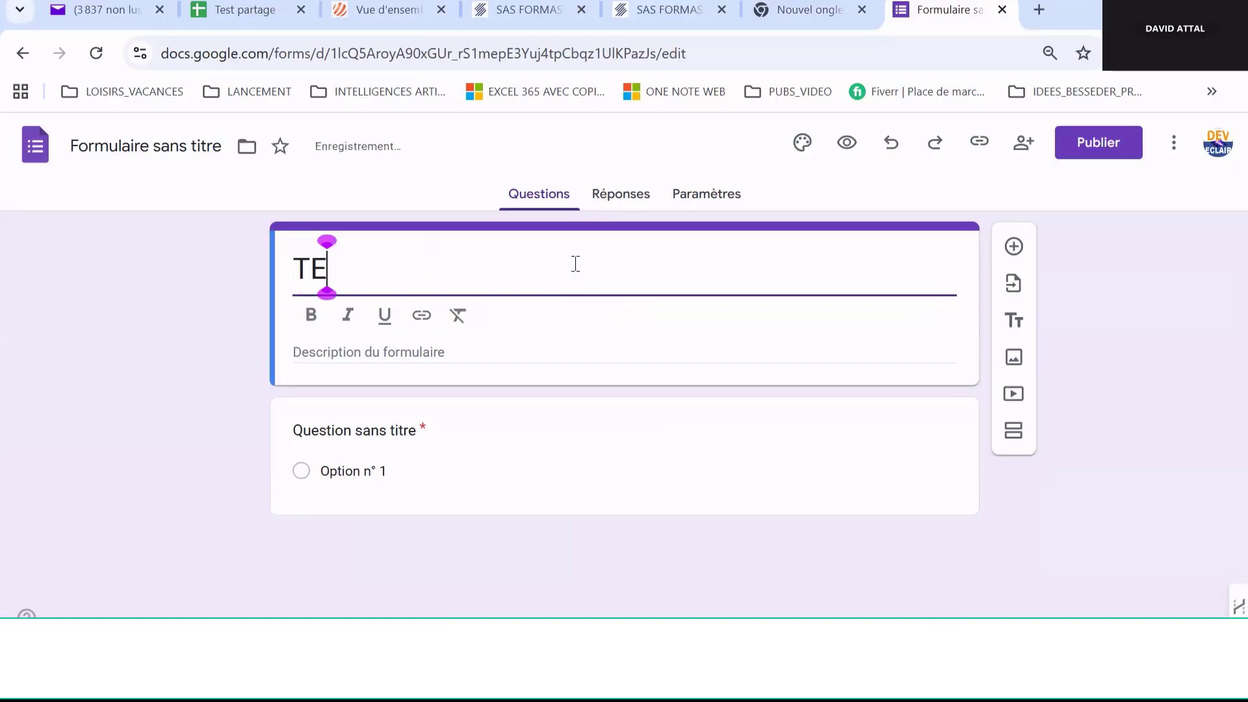
{"action": "type", "text": "ST"}
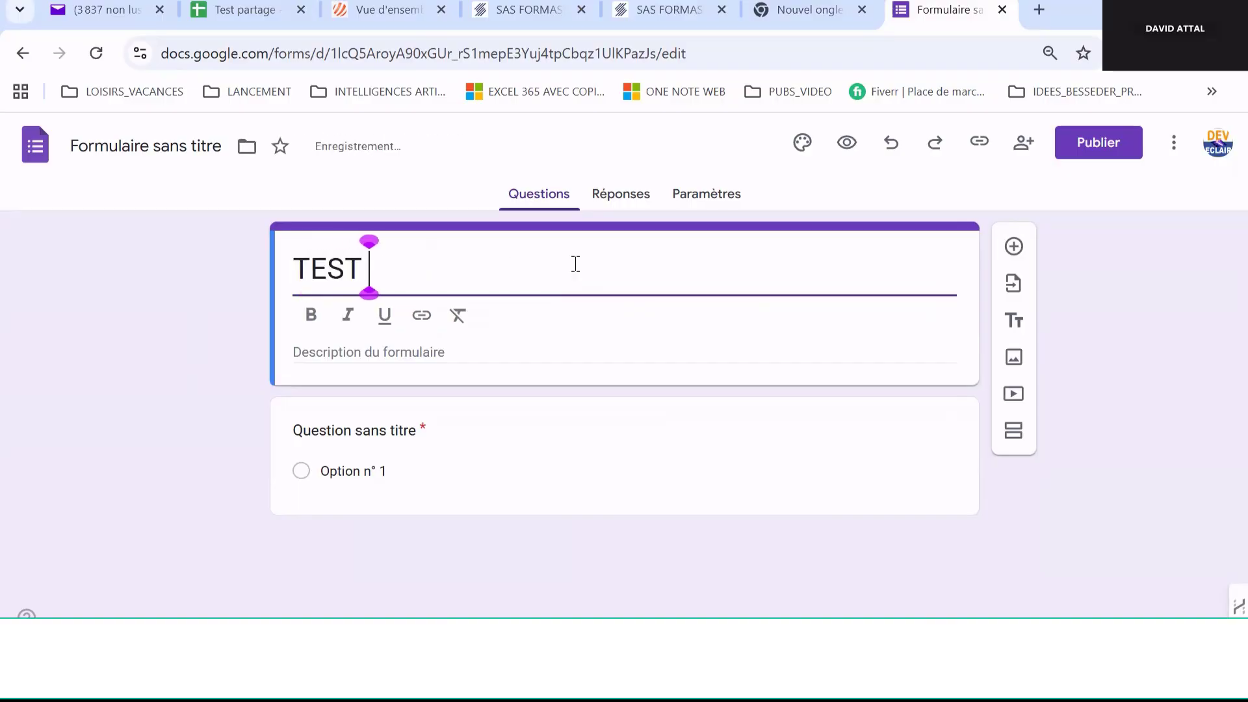
{"action": "type", "text": " SONDAGE"}
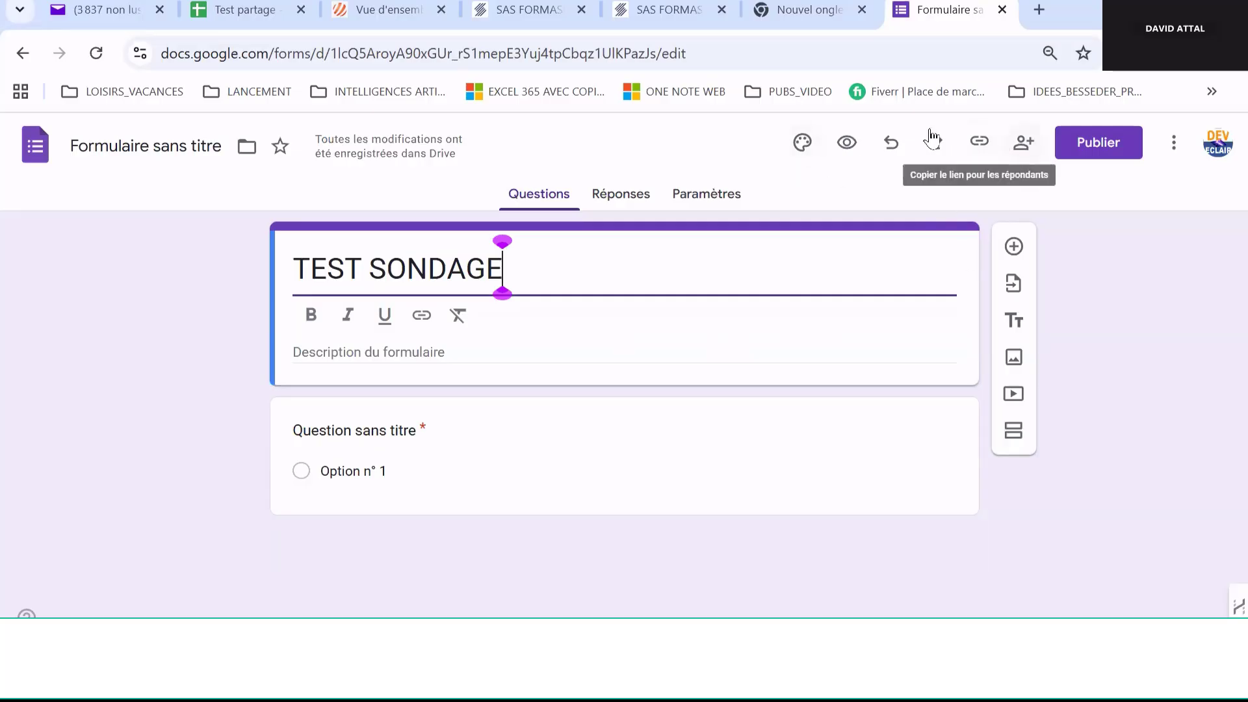
- Insert the blue fibre-optic style image from the "Travail et école" themes as the form's header
{"action": "left_click", "coordinate": [806, 144]}
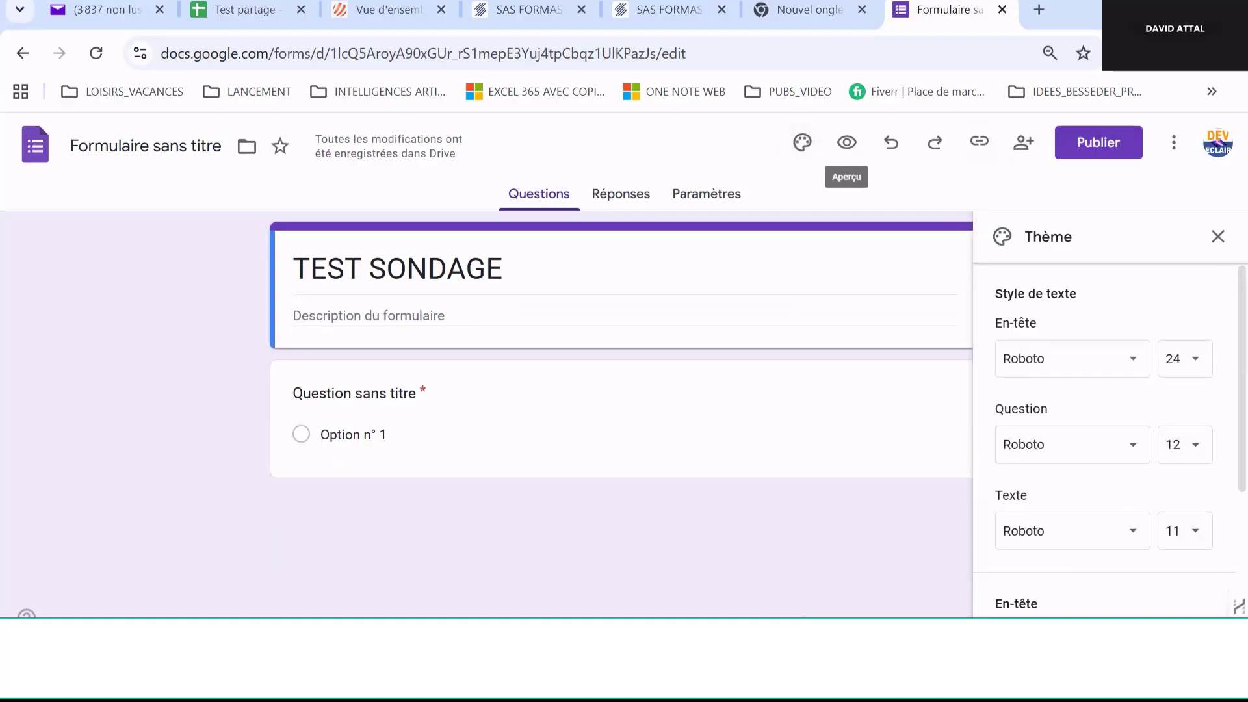
{"action": "left_click", "coordinate": [1054, 635]}
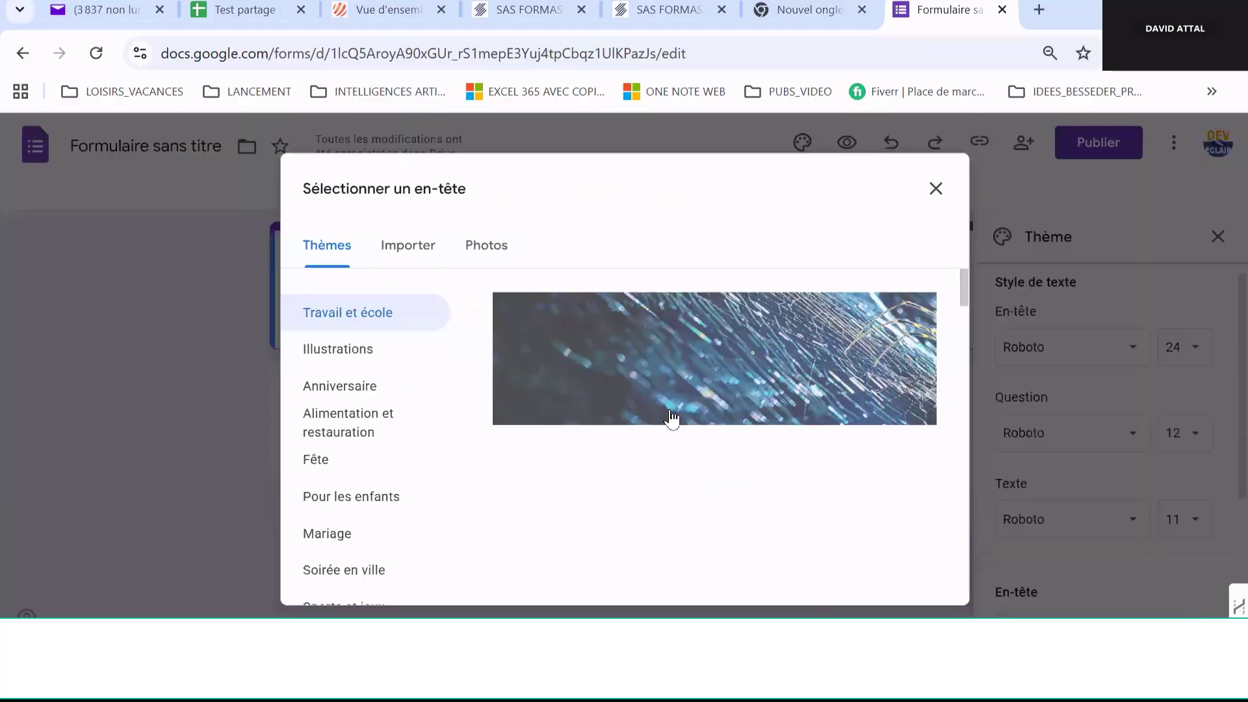
{"action": "left_click", "coordinate": [676, 416]}
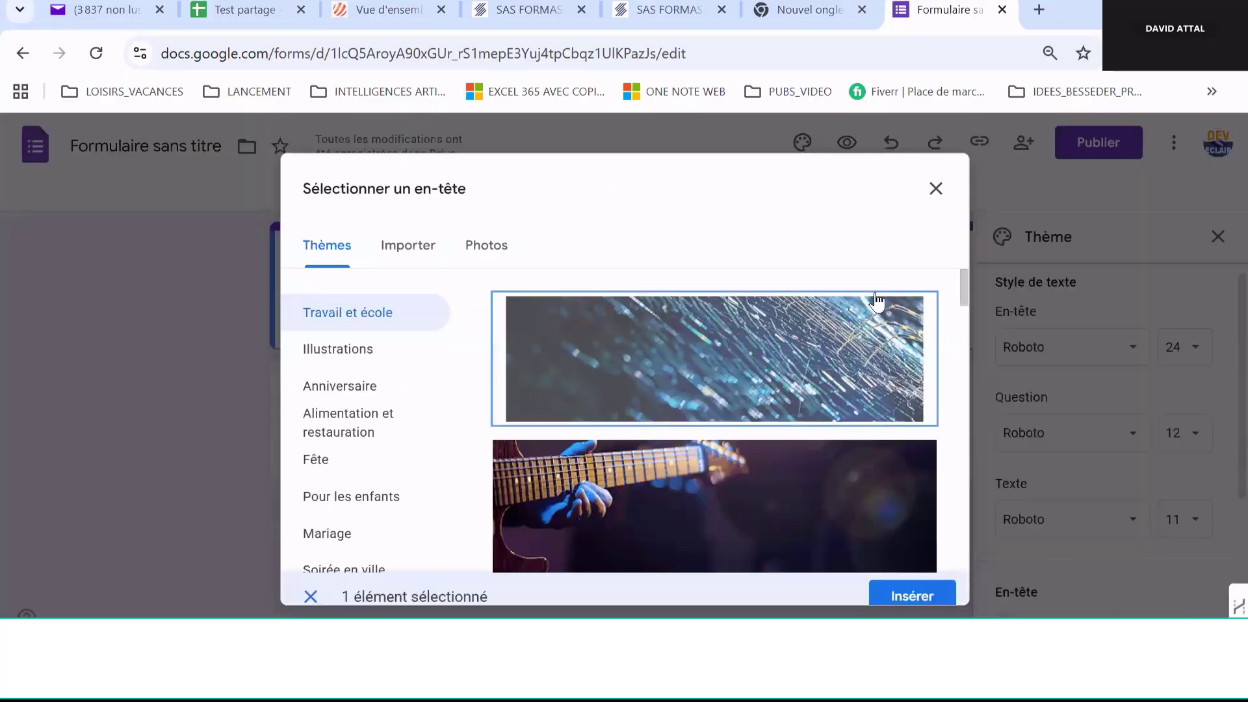
{"action": "left_click", "coordinate": [914, 583]}
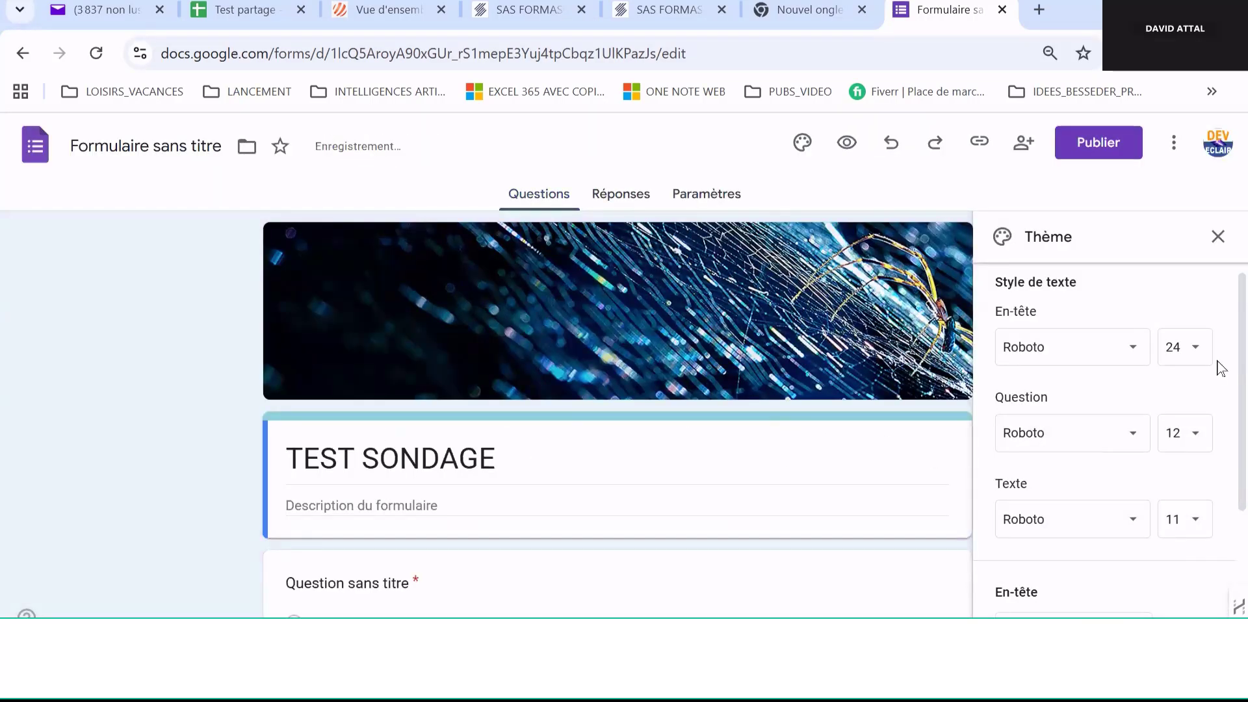
{"action": "left_click", "coordinate": [1217, 238]}
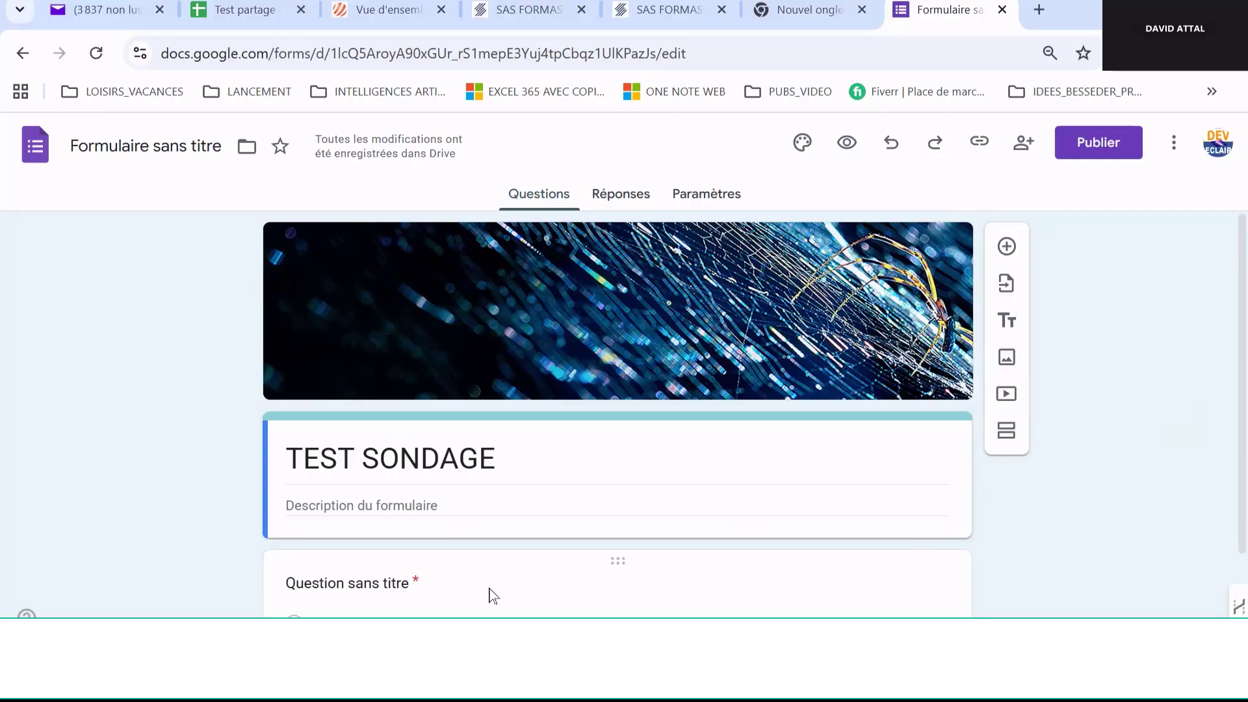
- Title the first question "Votre nom" and make it a required short-answer (Réponse courte) question
{"action": "left_click", "coordinate": [377, 585]}
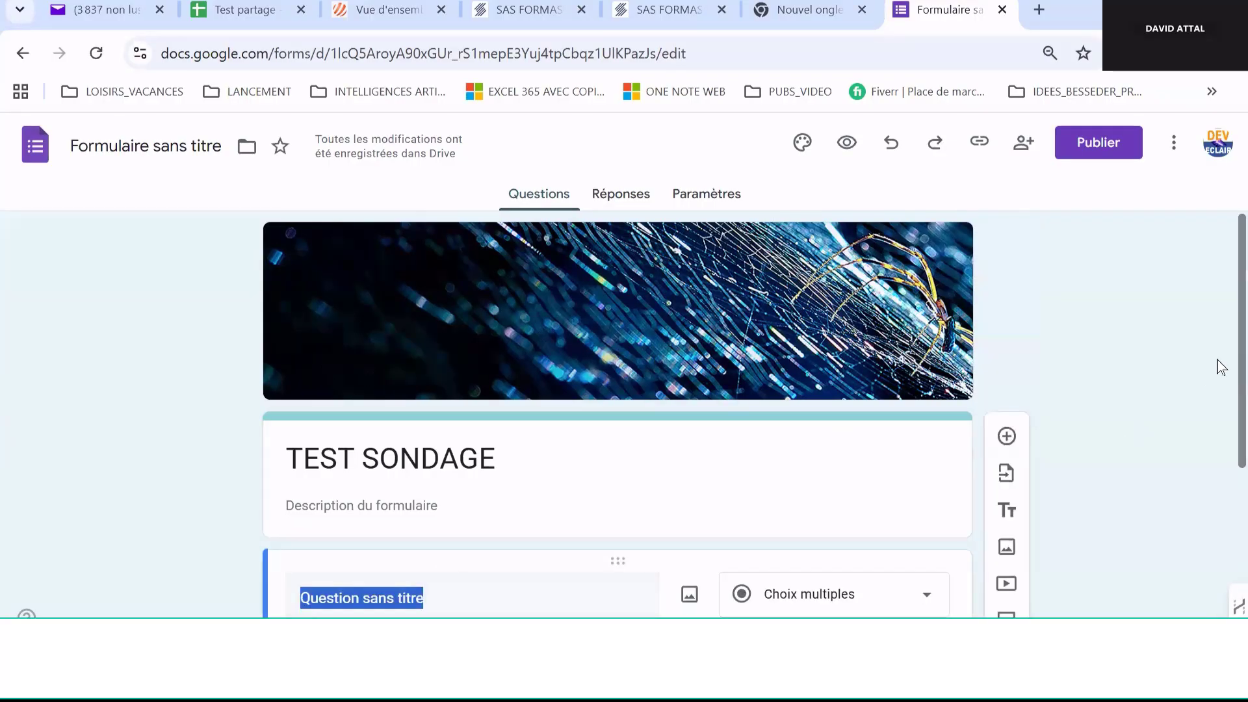
{"action": "scroll", "coordinate": [1221, 399], "scroll_direction": "down", "scroll_amount": 4}
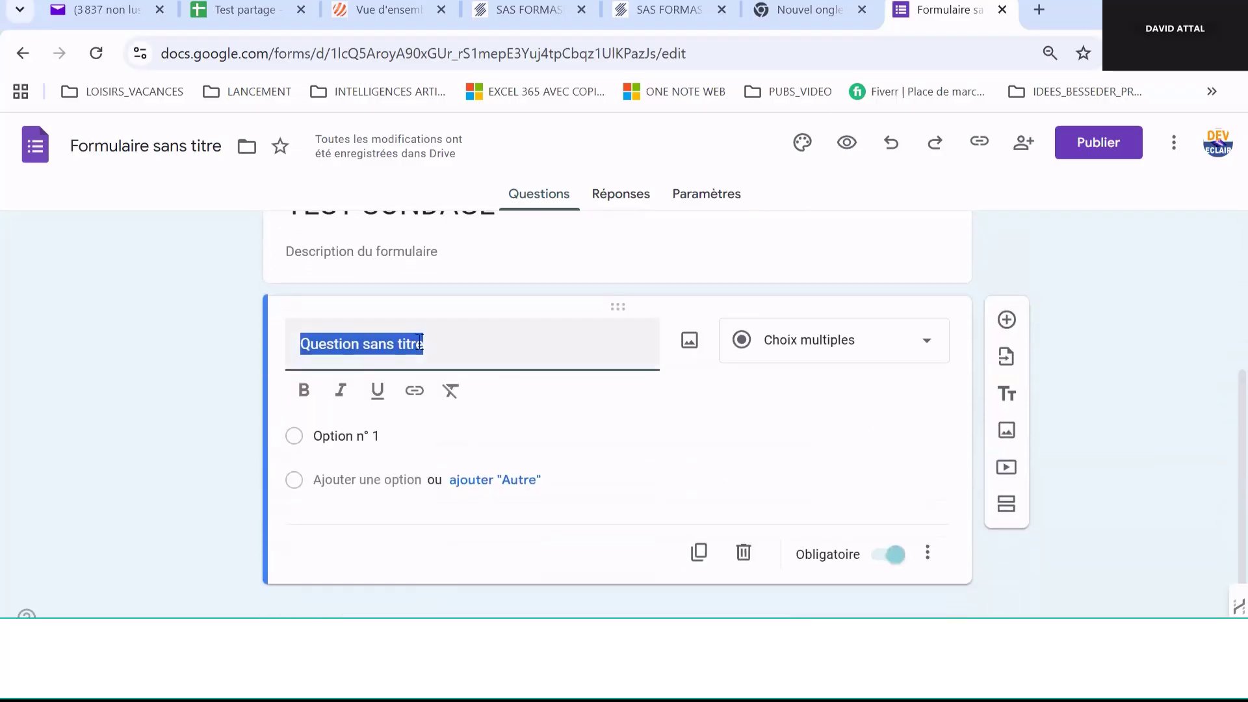
{"action": "type", "text": "Vo"}
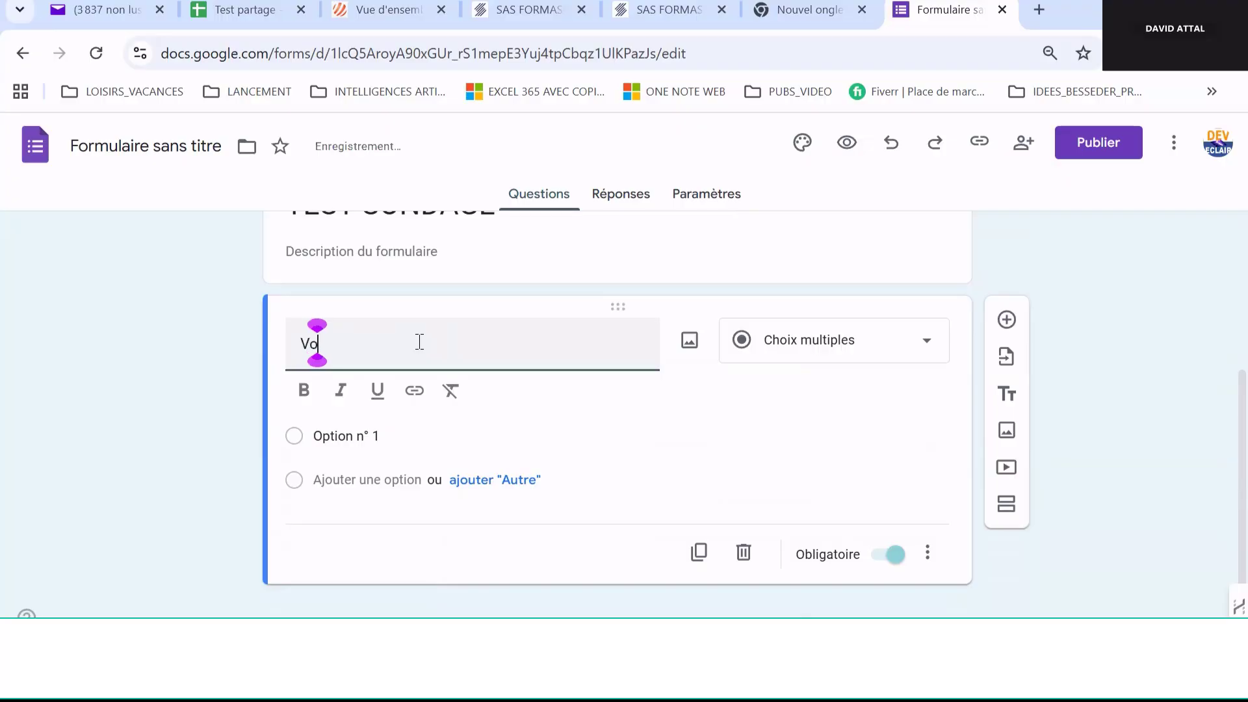
{"action": "type", "text": "tre nom"}
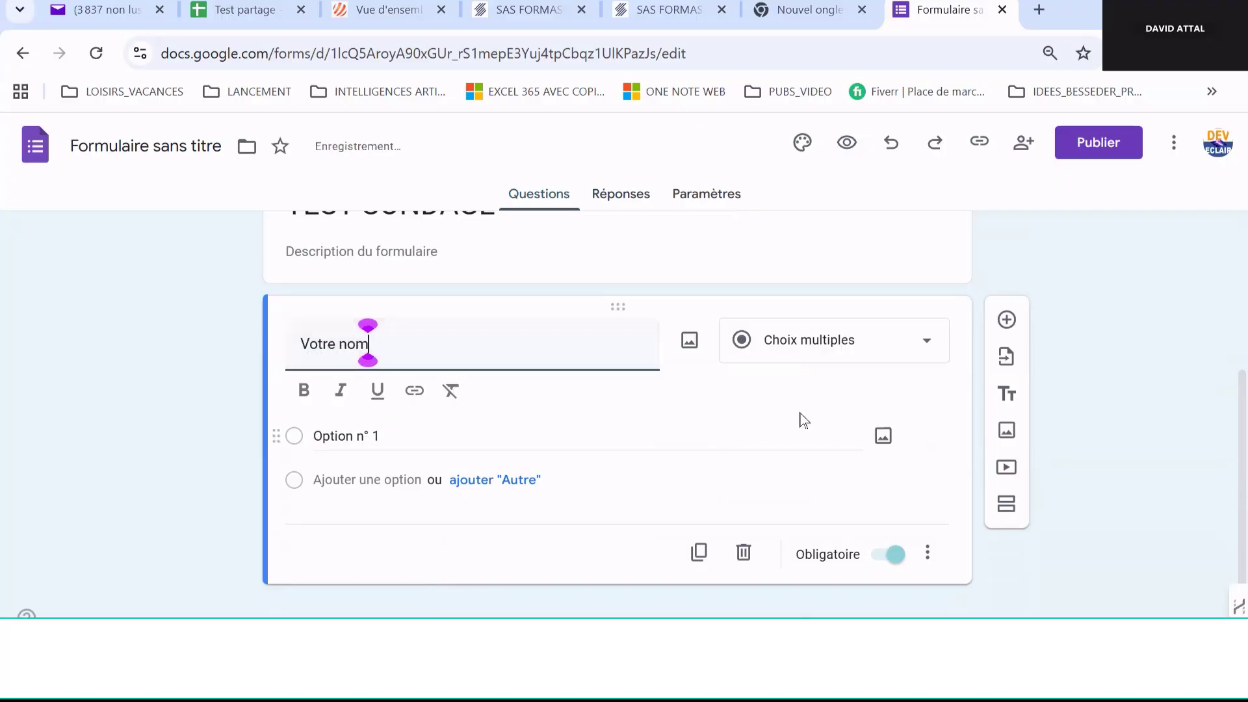
{"action": "left_click", "coordinate": [902, 356]}
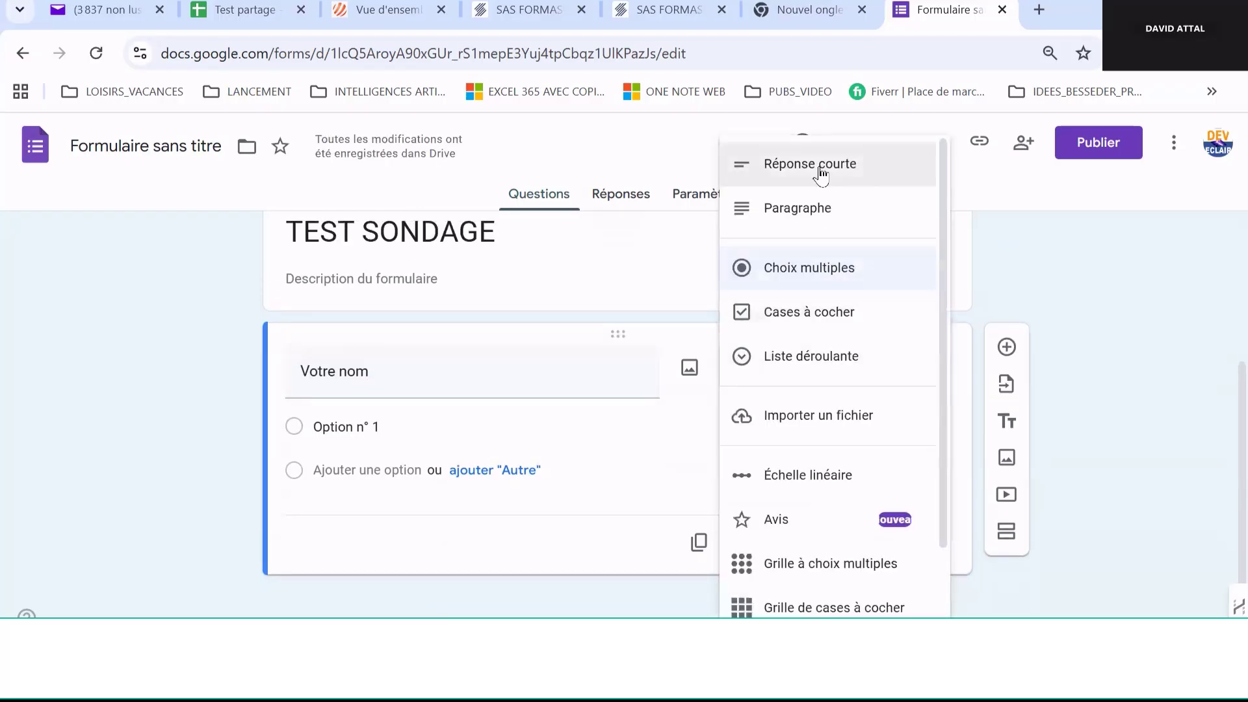
{"action": "left_click", "coordinate": [821, 172]}
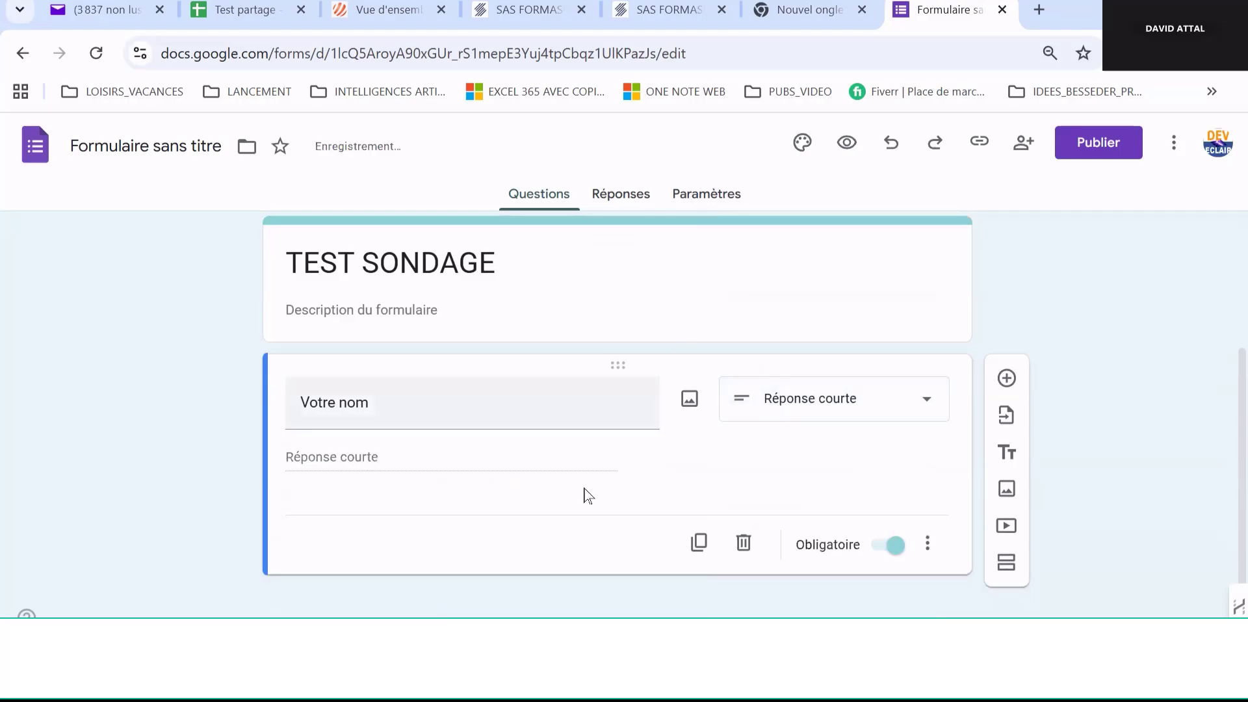
{"action": "left_click", "coordinate": [889, 545]}
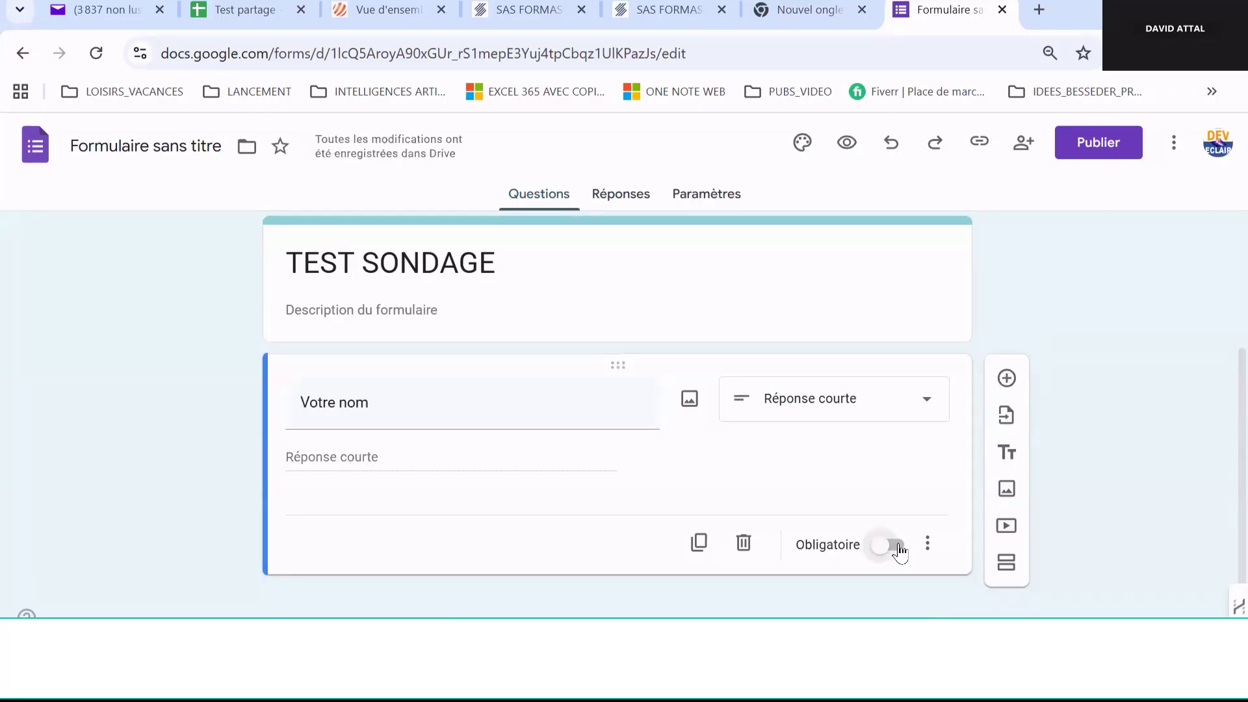
{"action": "left_click", "coordinate": [899, 546]}
- Add a second question titled "AVANCEMENT TACHE" with the checkbox (Cases à cocher) answer type
{"action": "left_click", "coordinate": [1006, 380]}
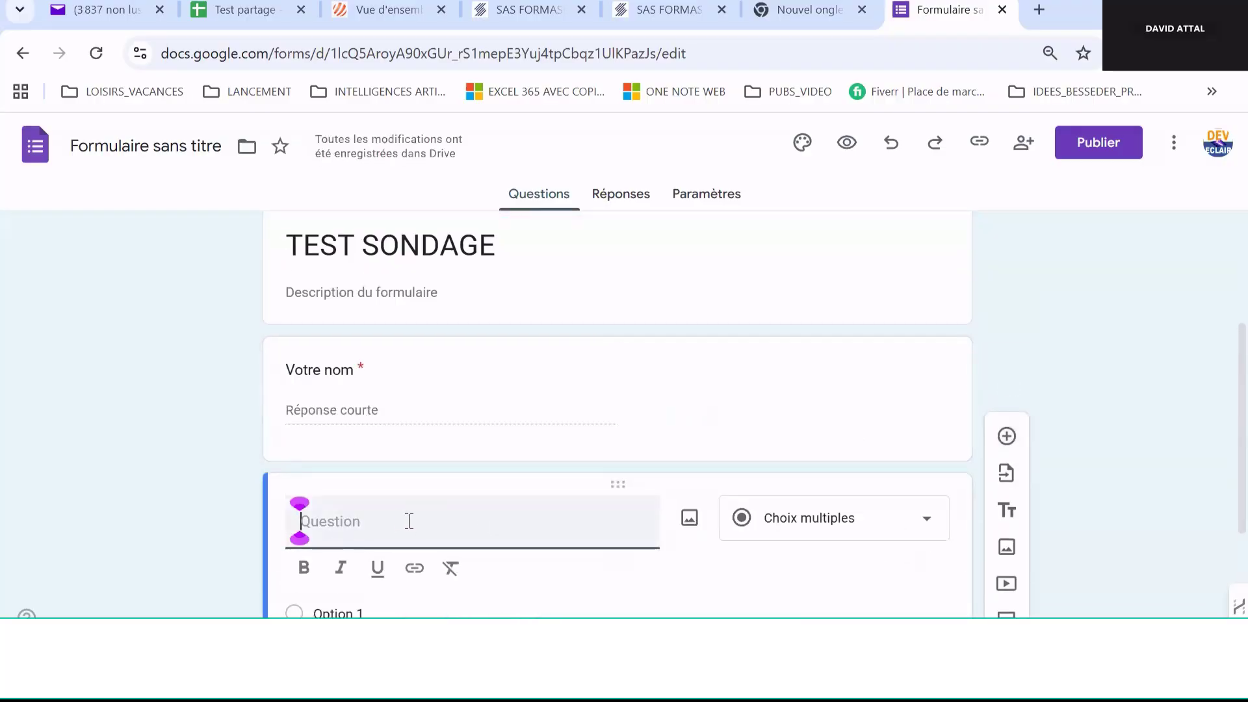
{"action": "type", "text": "NOTE"}
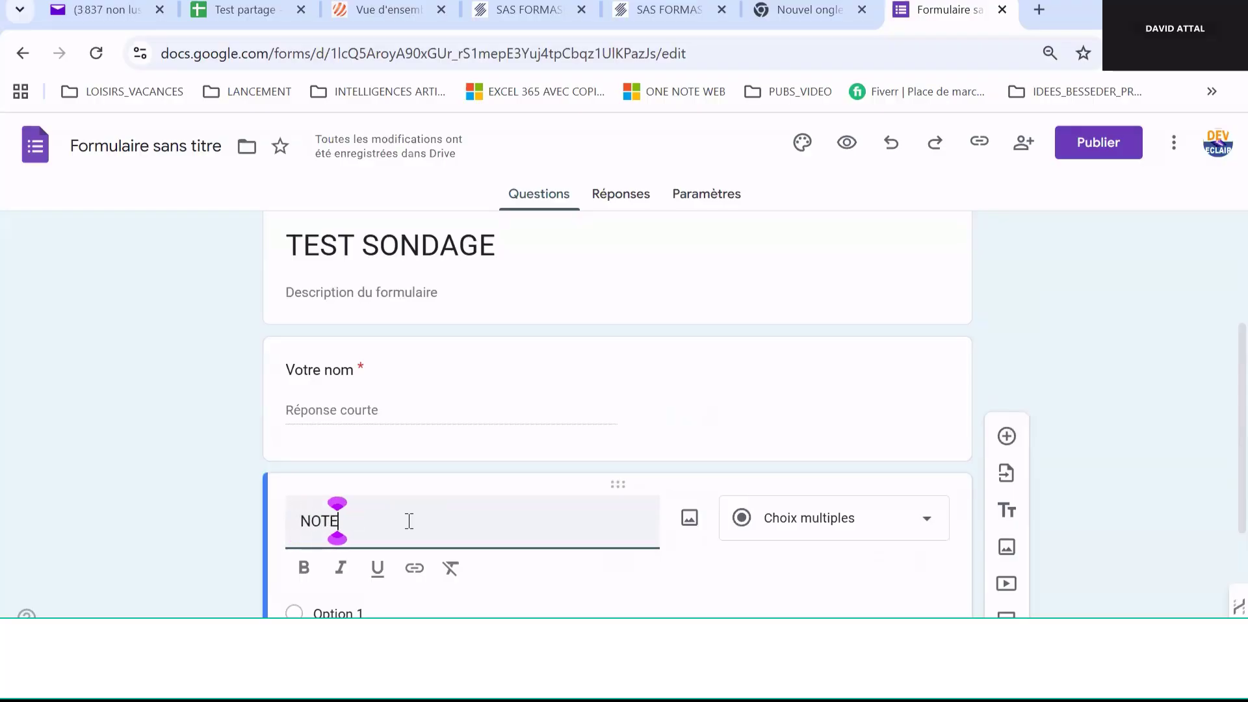
{"action": "key", "text": "BackSpace"}
{"action": "key", "text": "BackSpace"}
{"action": "key", "text": "BackSpace"}
{"action": "key", "text": "BackSpace"}
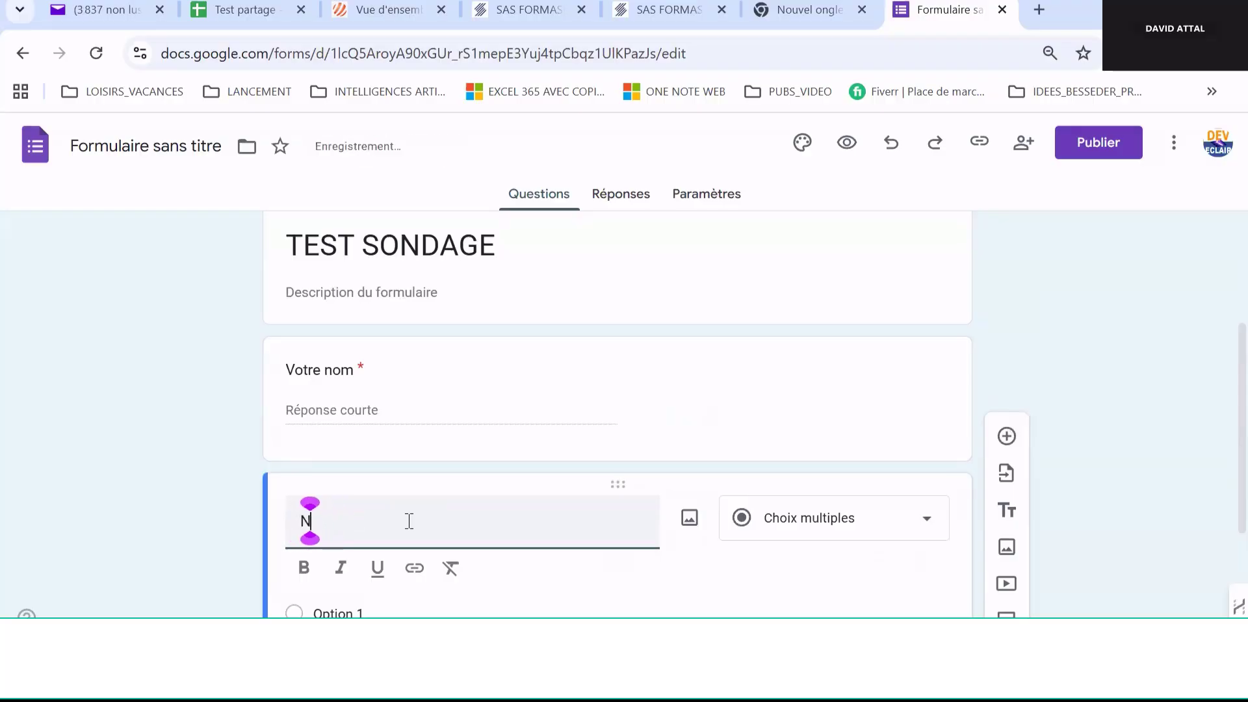
{"action": "type", "text": "AVANCEMENT "}
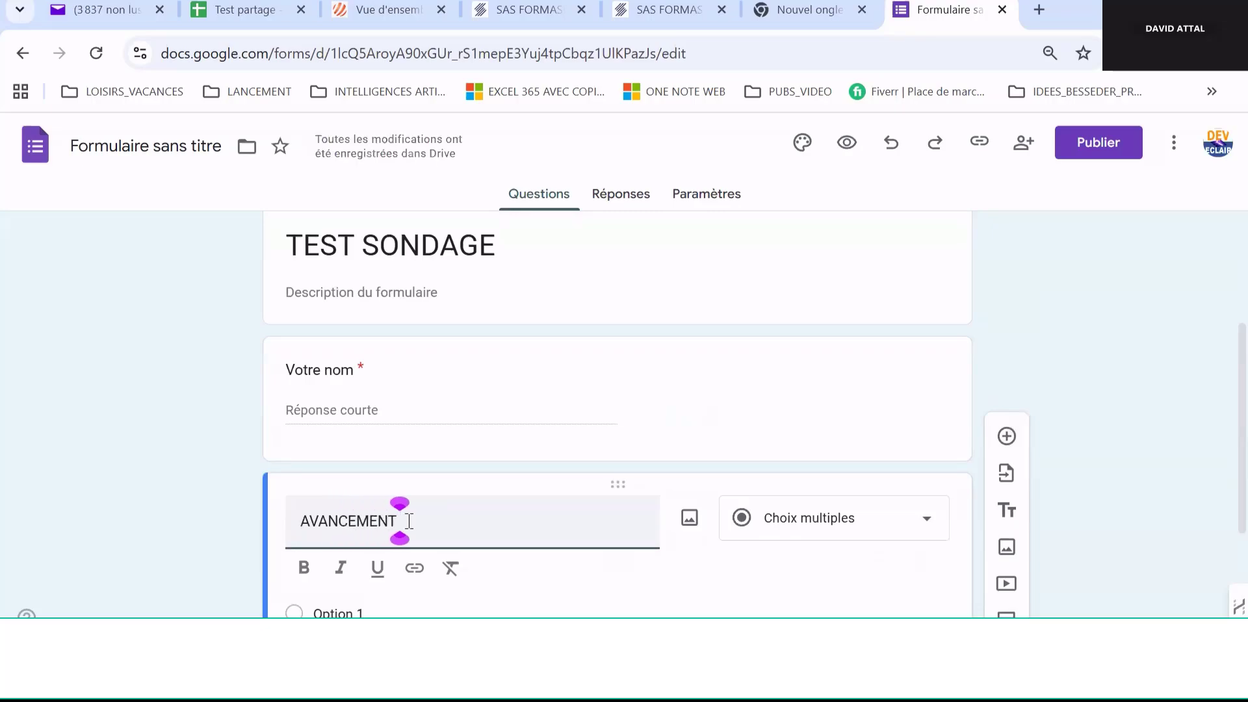
{"action": "type", "text": "TACHE"}
{"action": "scroll", "coordinate": [1220, 468], "scroll_direction": "down", "scroll_amount": 3}
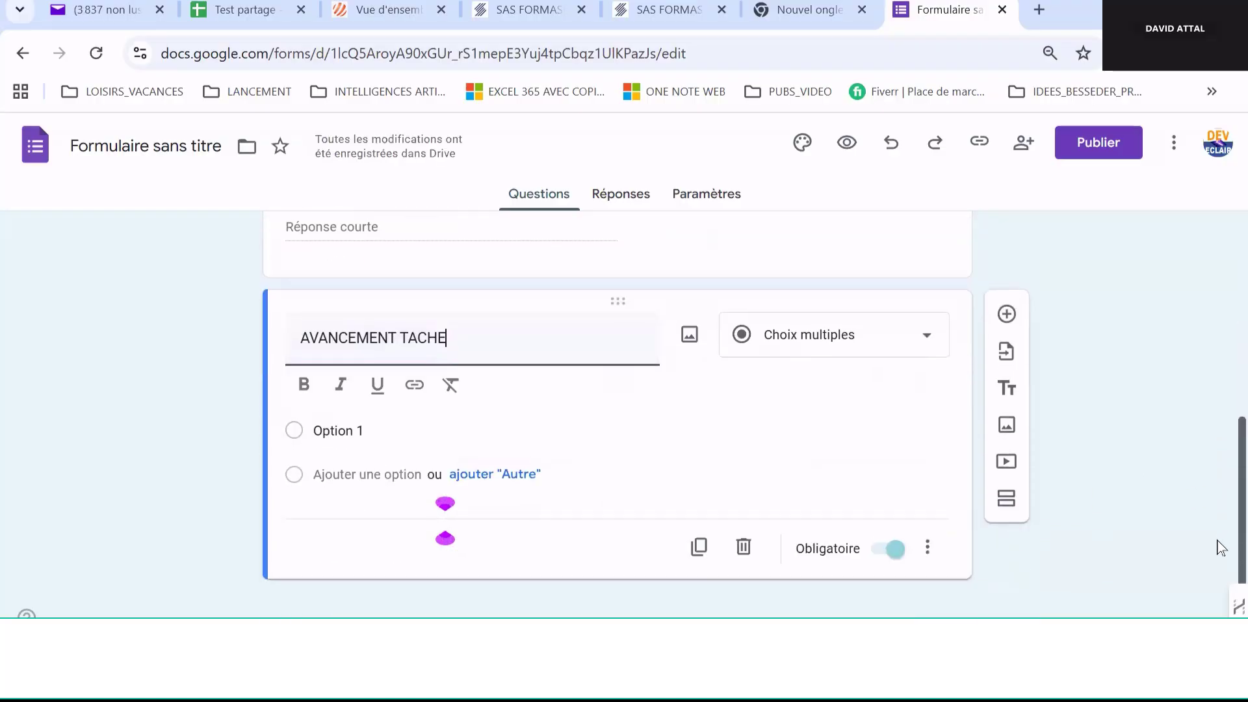
{"action": "left_click", "coordinate": [919, 339]}
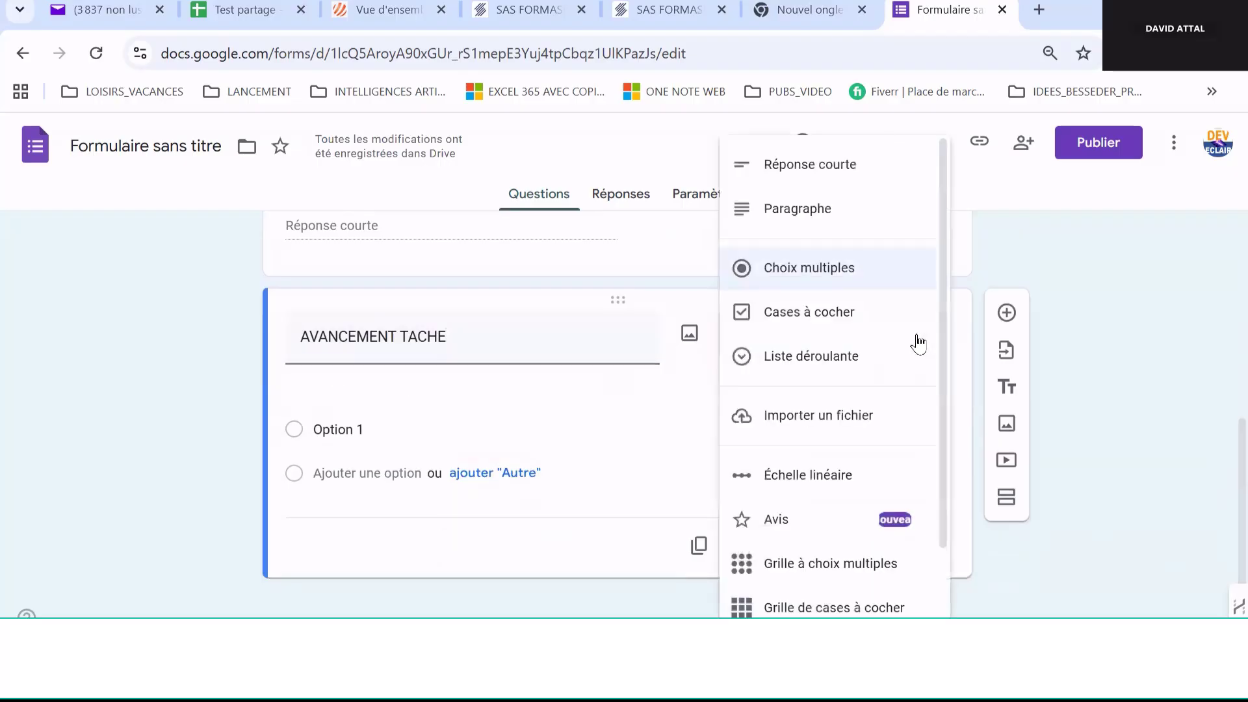
{"action": "left_click", "coordinate": [837, 315]}
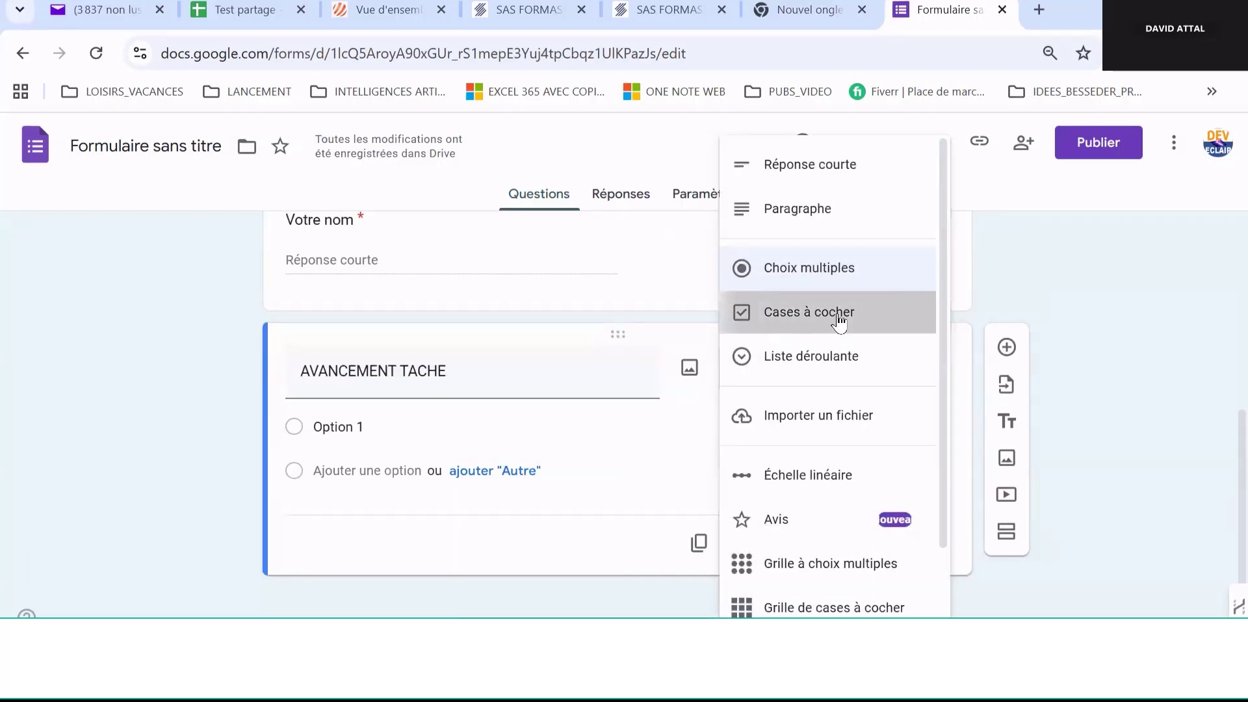
- Enter the answer options 0%, 25%, 50% and 75% for the "AVANCEMENT TACHE" question
{"action": "left_click", "coordinate": [404, 423]}
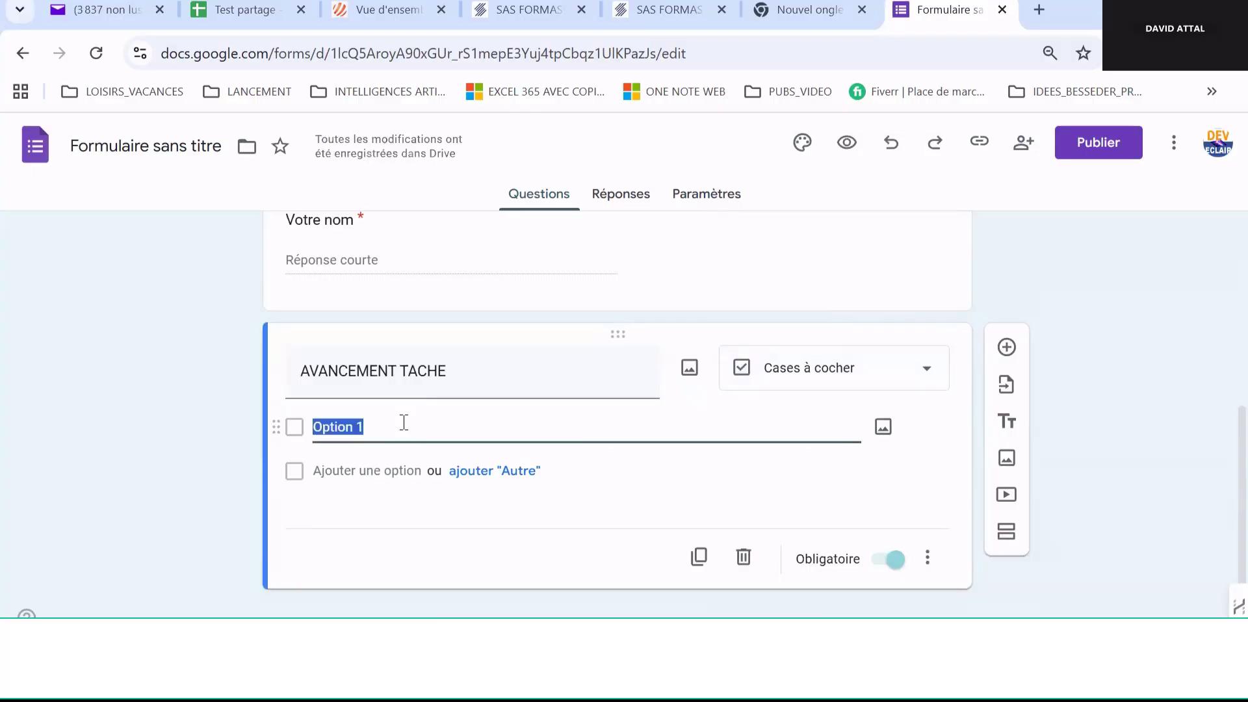
{"action": "type", "text": "0"}
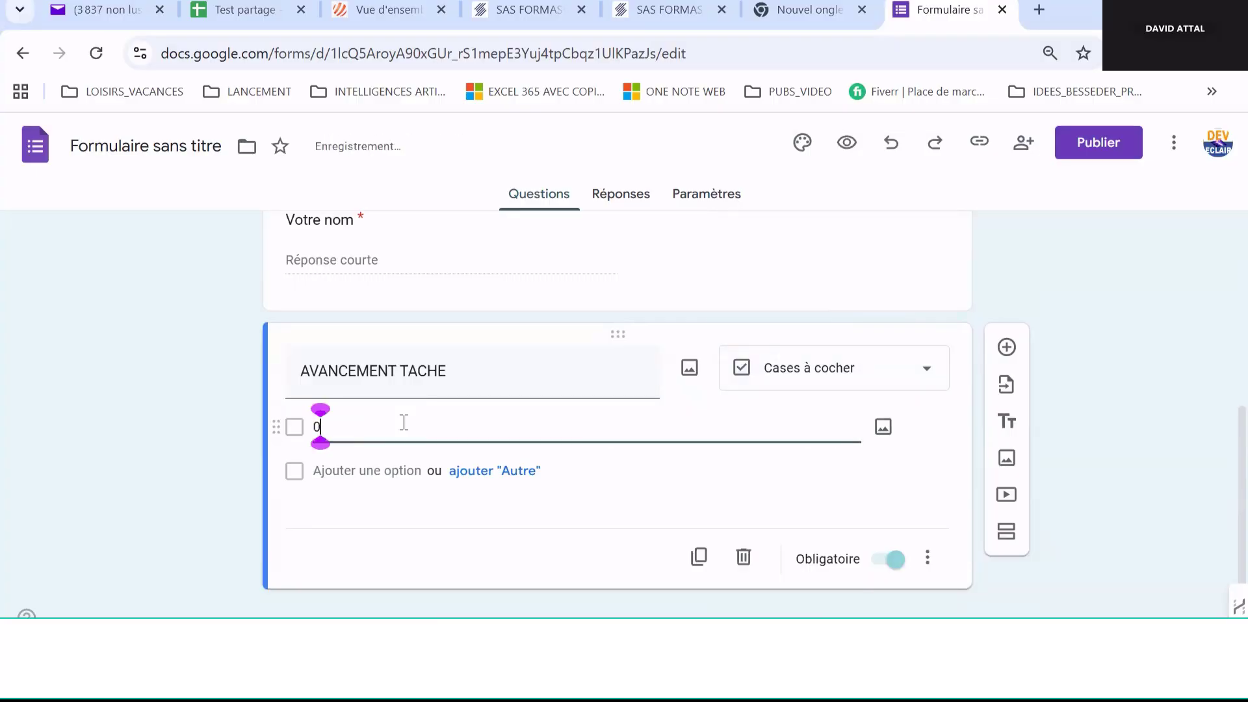
{"action": "type", "text": "%"}
{"action": "left_click", "coordinate": [340, 471]}
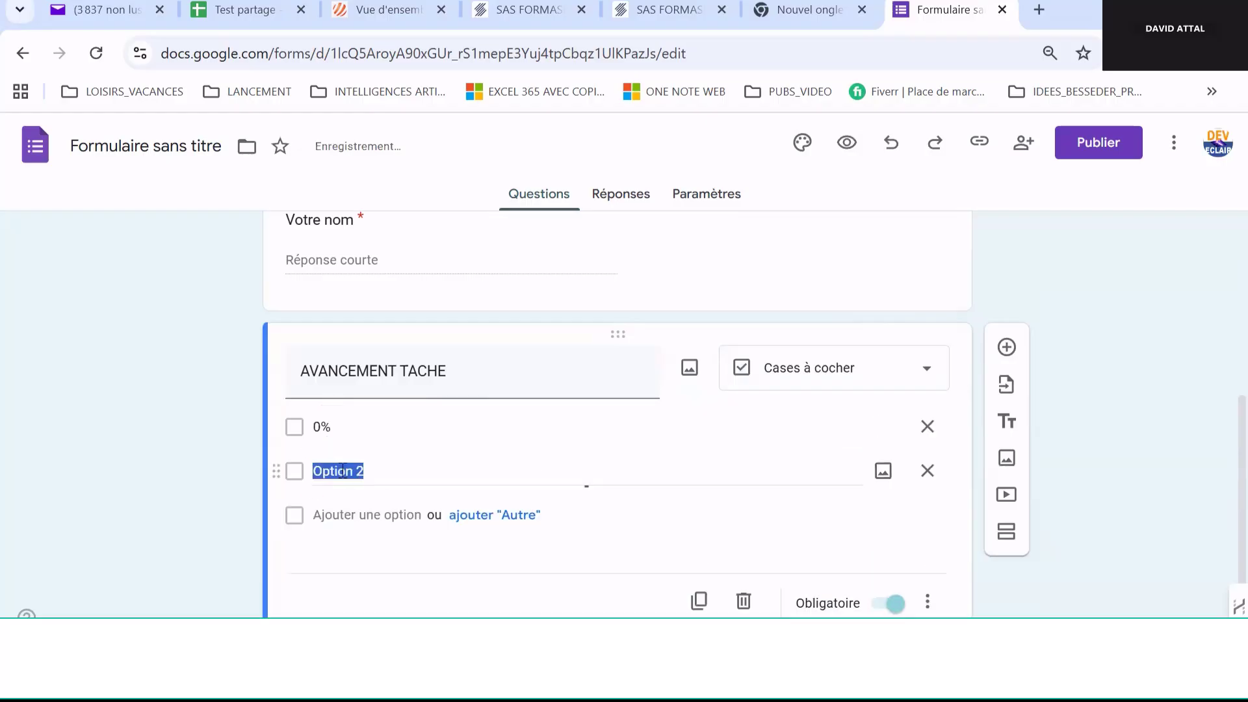
{"action": "type", "text": "25%"}
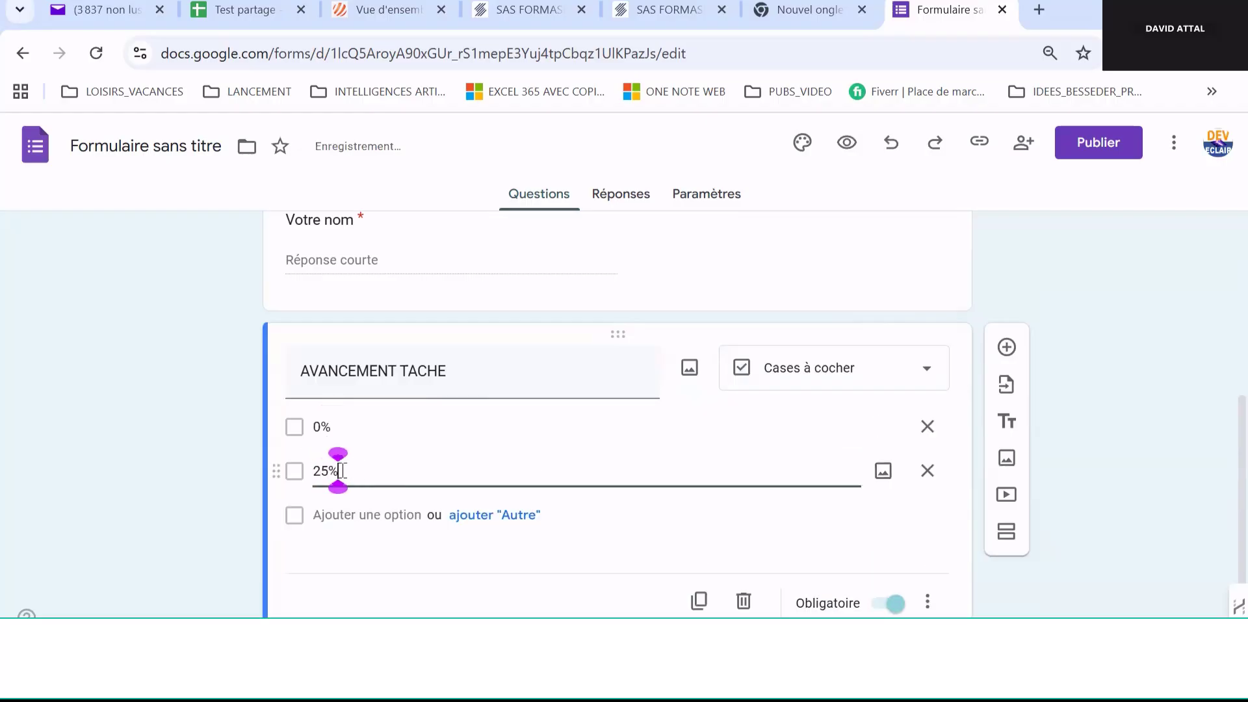
{"action": "left_click", "coordinate": [328, 516]}
{"action": "type", "text": "50"}
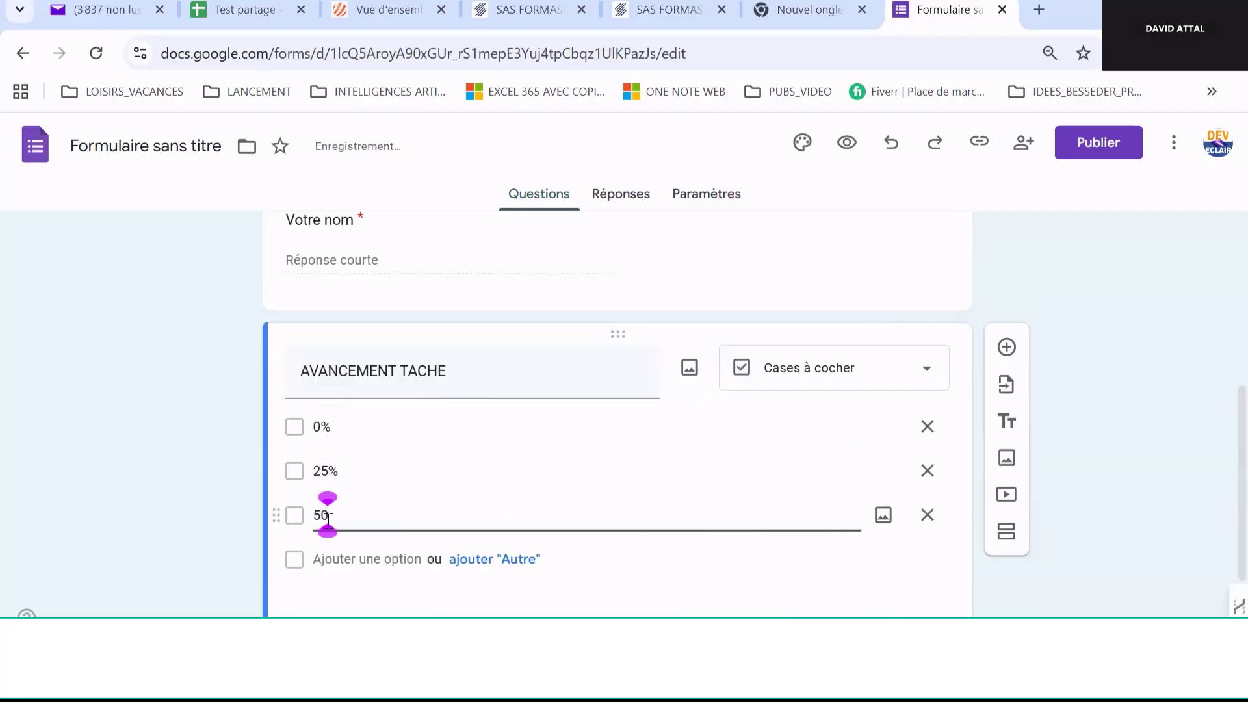
{"action": "type", "text": "%"}
{"action": "left_click", "coordinate": [325, 559]}
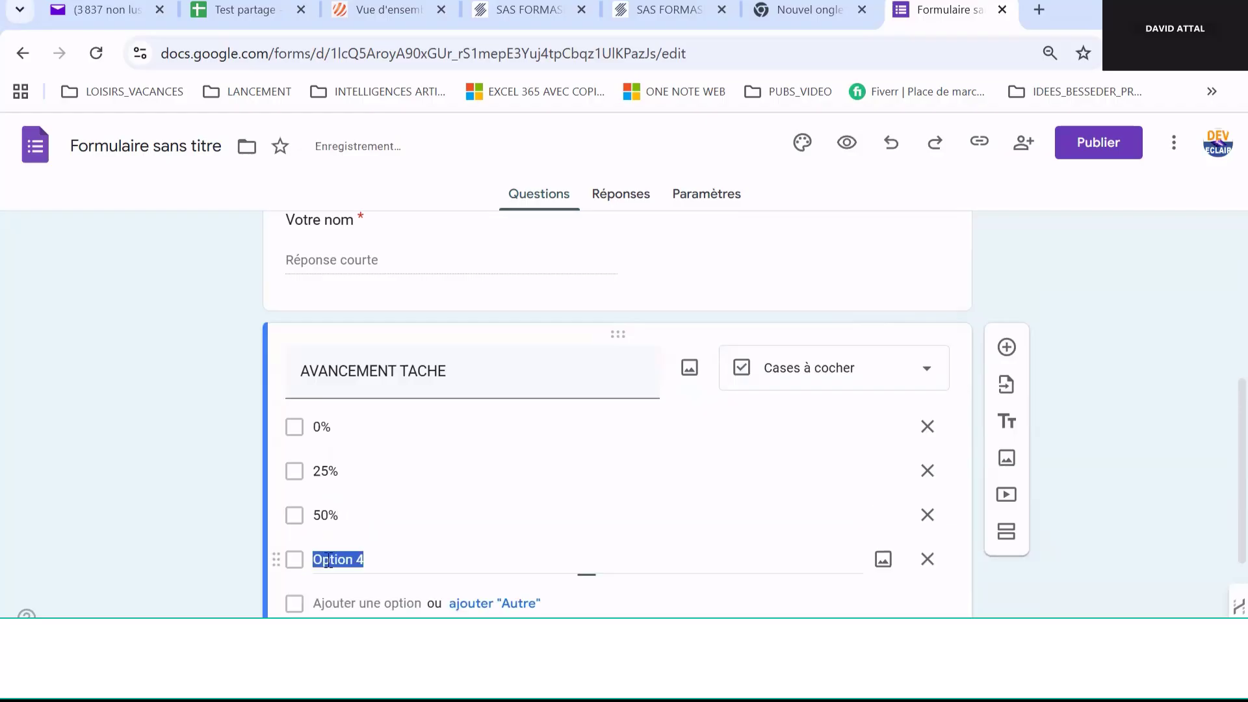
{"action": "type", "text": "75%"}
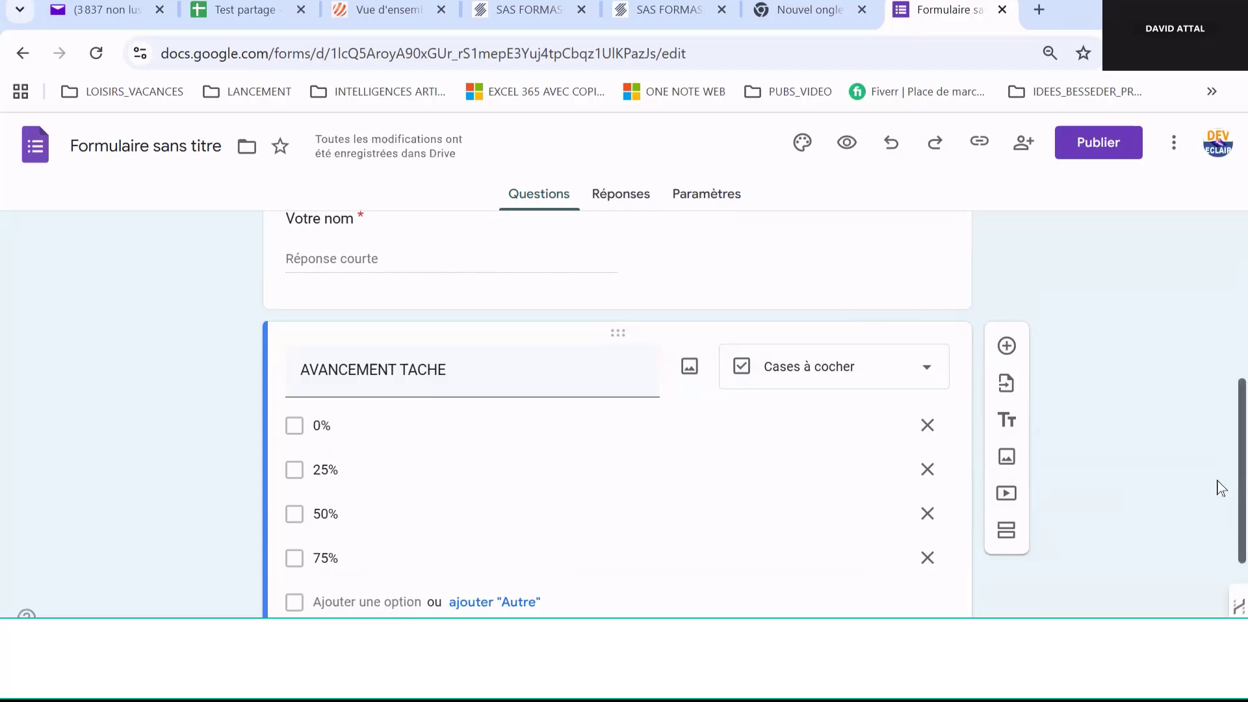
{"action": "scroll", "coordinate": [1219, 484], "scroll_direction": "down", "scroll_amount": 2}
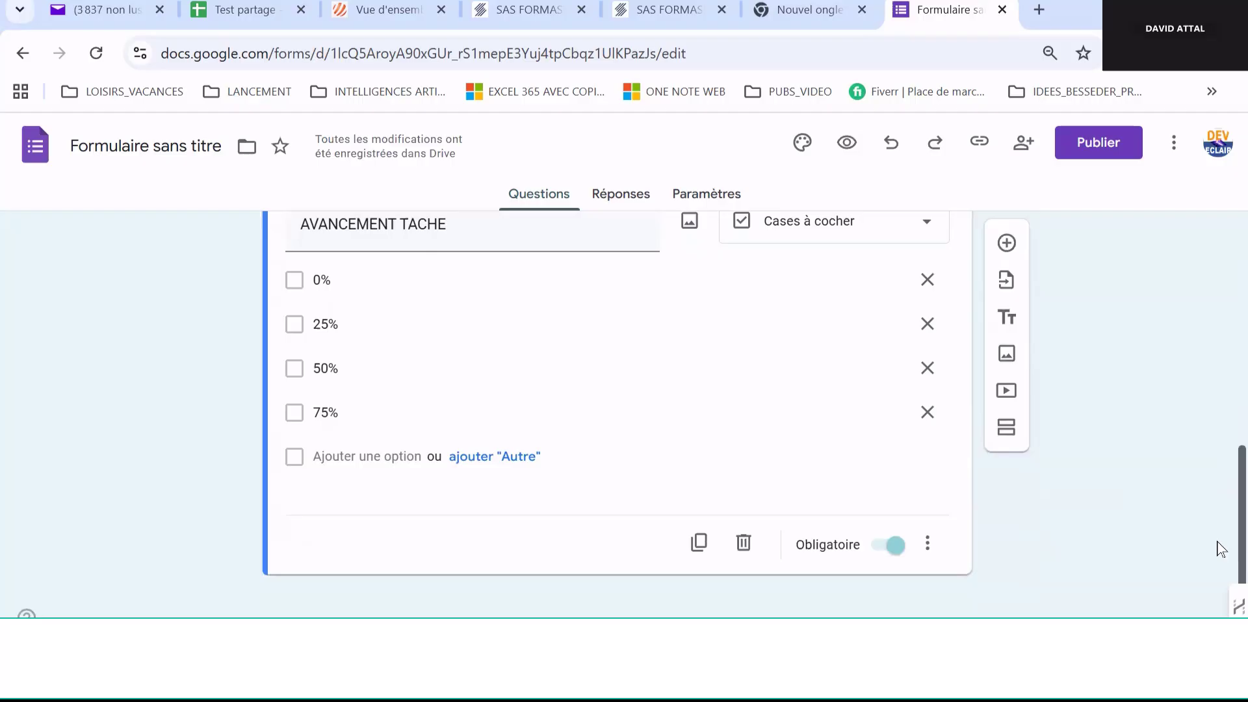
- Add 100% as the fifth answer option of the "AVANCEMENT TACHE" question
{"action": "left_click", "coordinate": [389, 453]}
{"action": "type", "text": "100"}
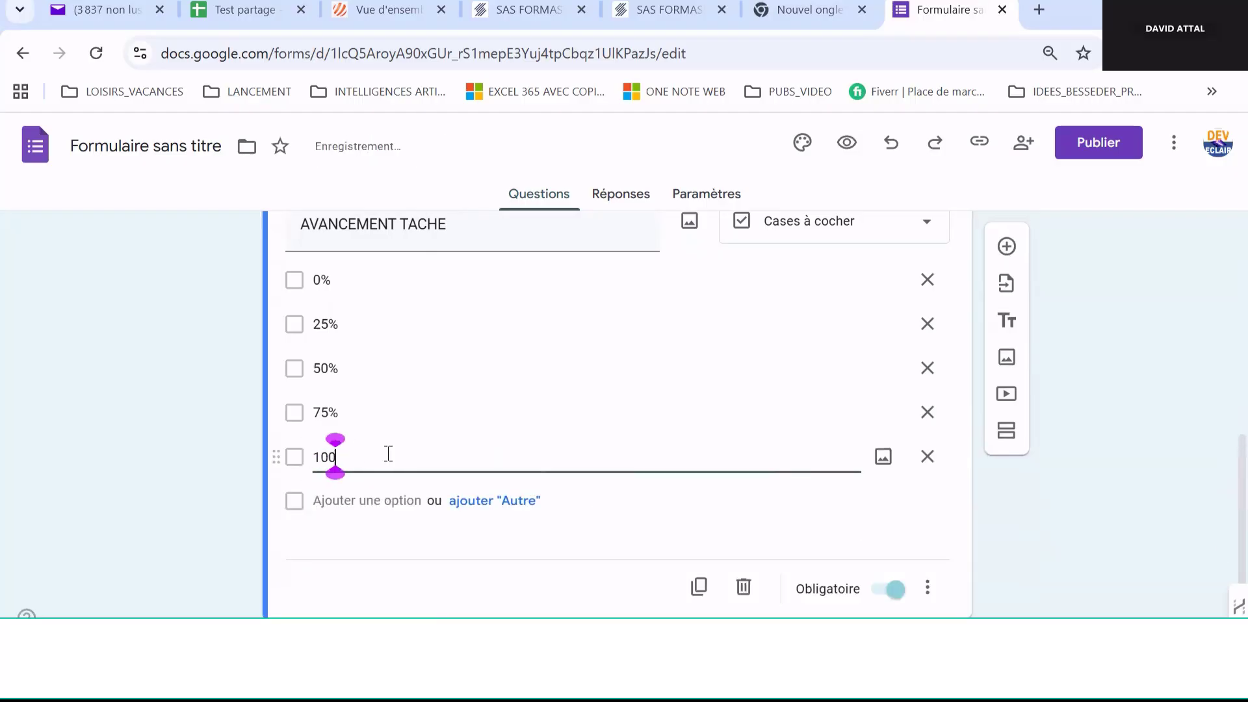
{"action": "type", "text": "%"}
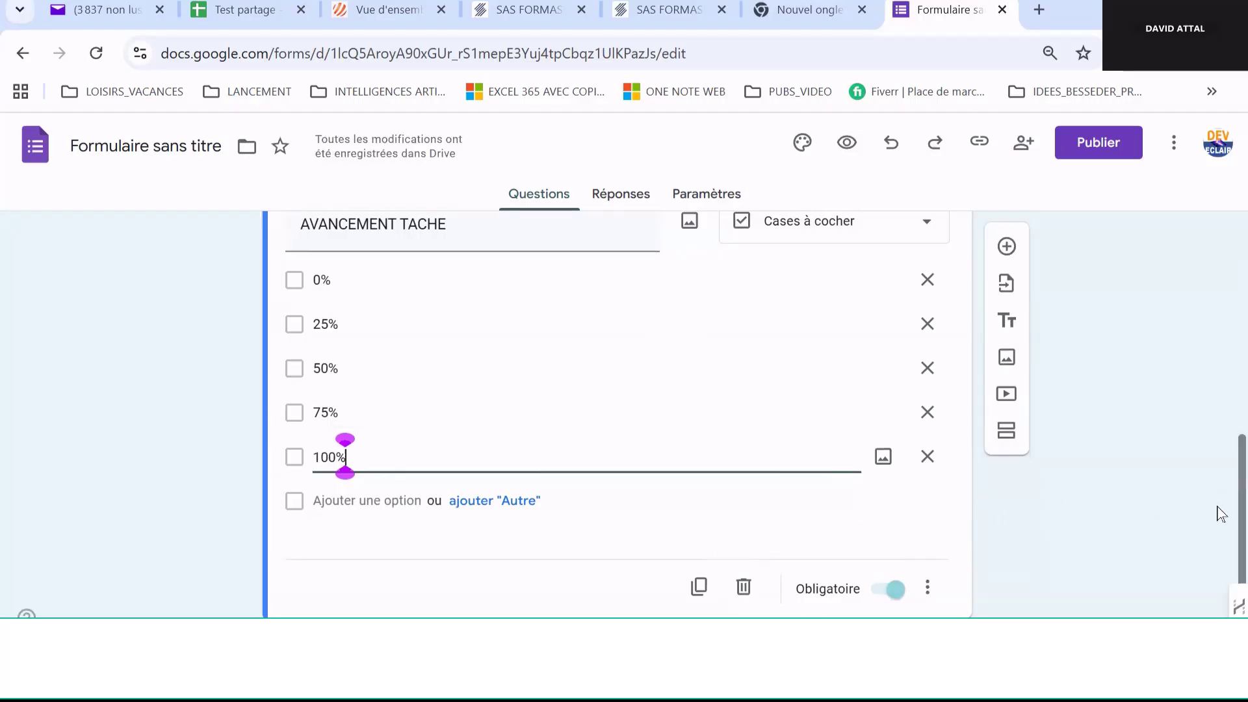
- Search Google Images for "VOYAGE" and insert the photo of the long-tail boat in front of the cliffs below the "AVANCEMENT TACHE" question
{"action": "scroll", "coordinate": [1221, 520], "scroll_direction": "down", "scroll_amount": 1}
{"action": "scroll", "coordinate": [1220, 507], "scroll_direction": "up", "scroll_amount": 2}
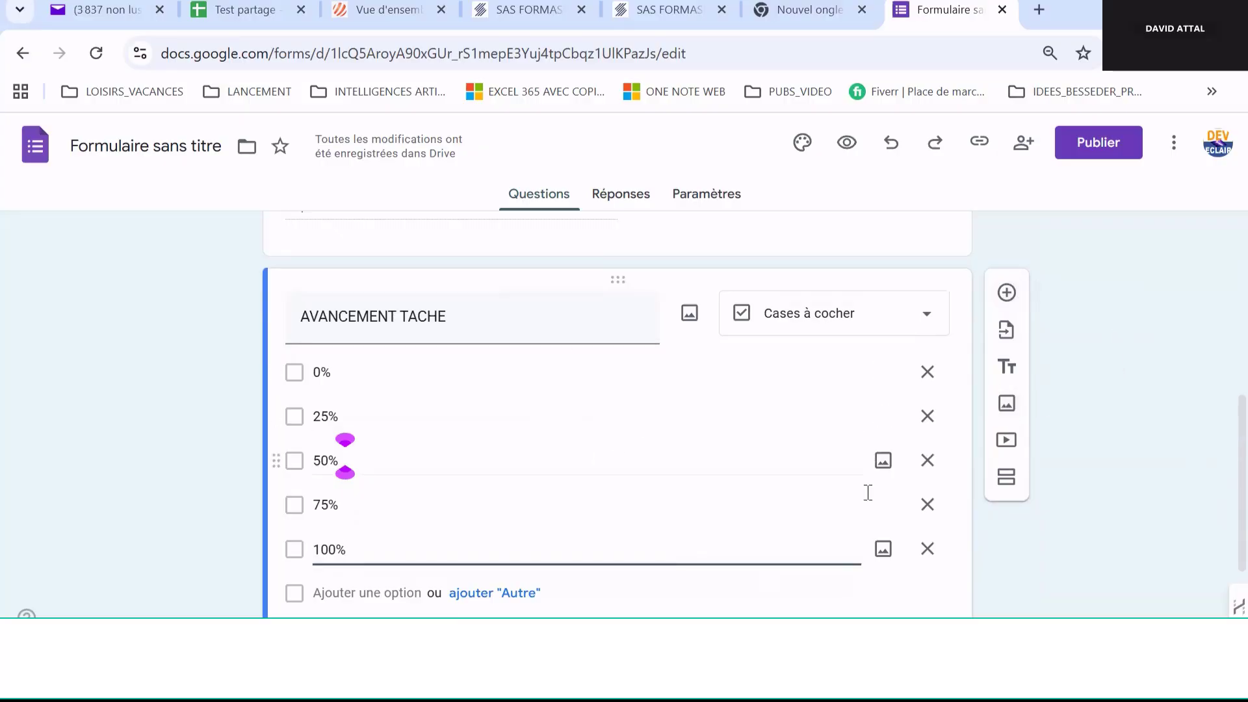
{"action": "left_click", "coordinate": [1005, 405]}
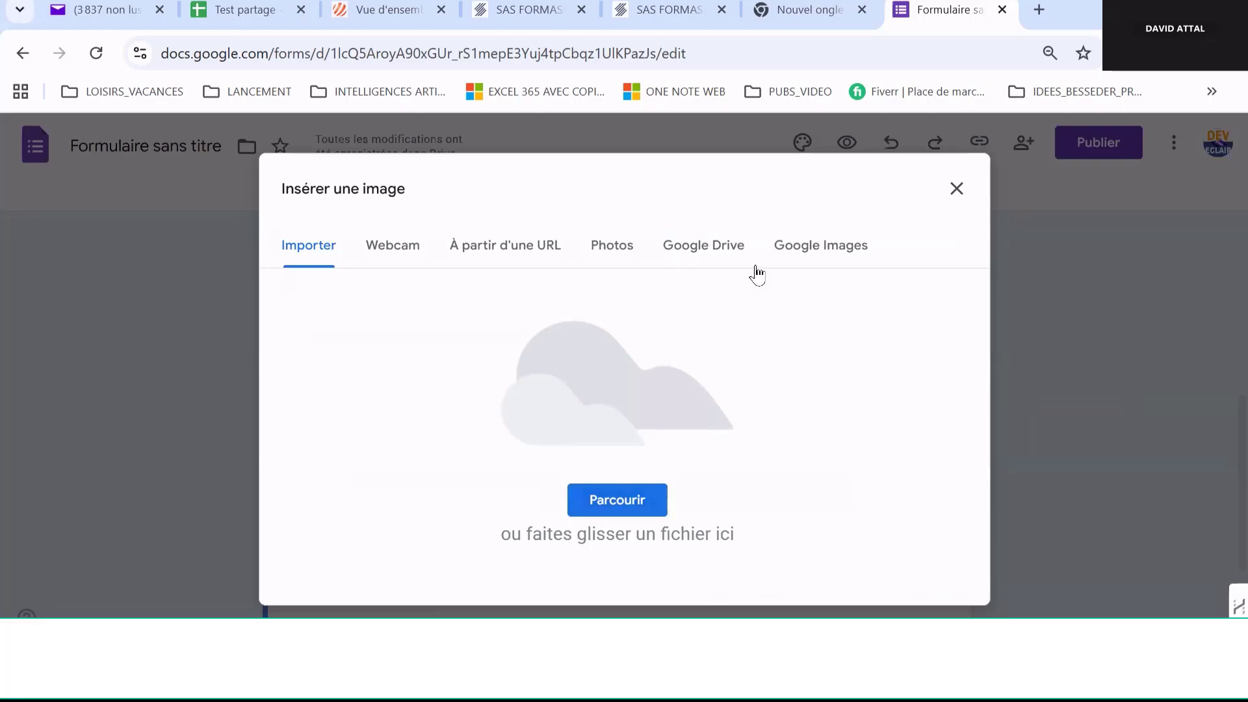
{"action": "left_click", "coordinate": [711, 253]}
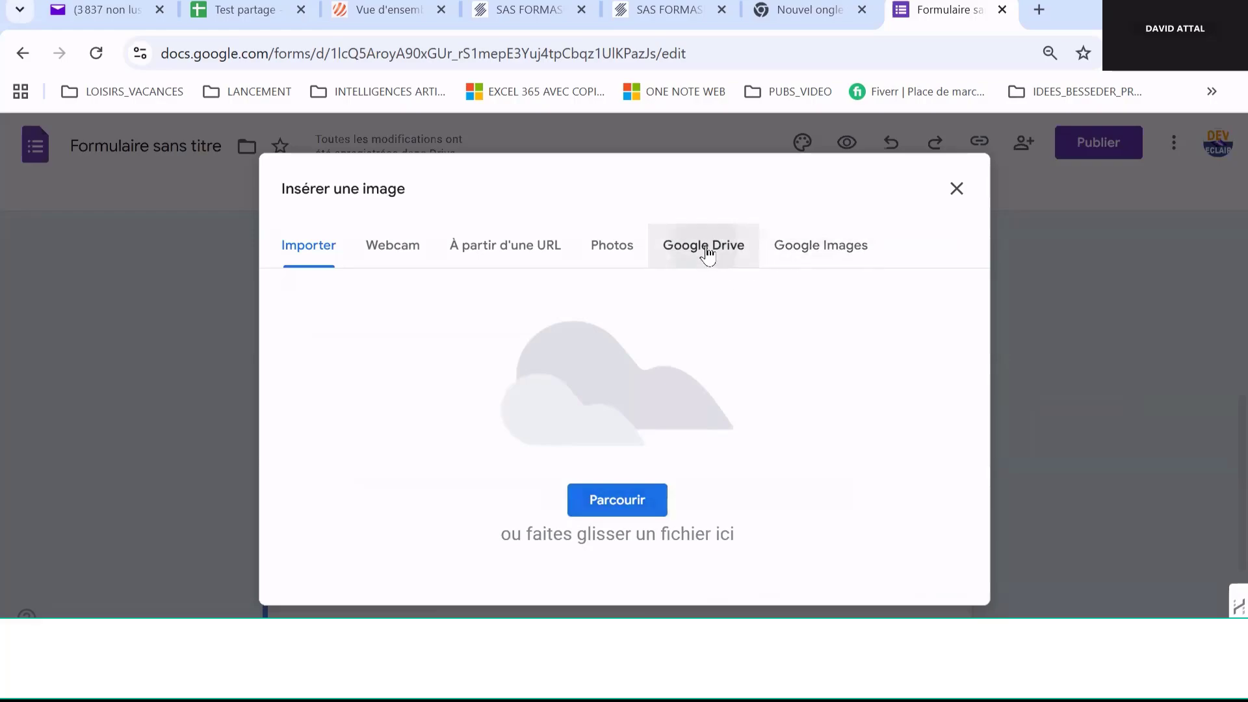
{"action": "left_click", "coordinate": [822, 246]}
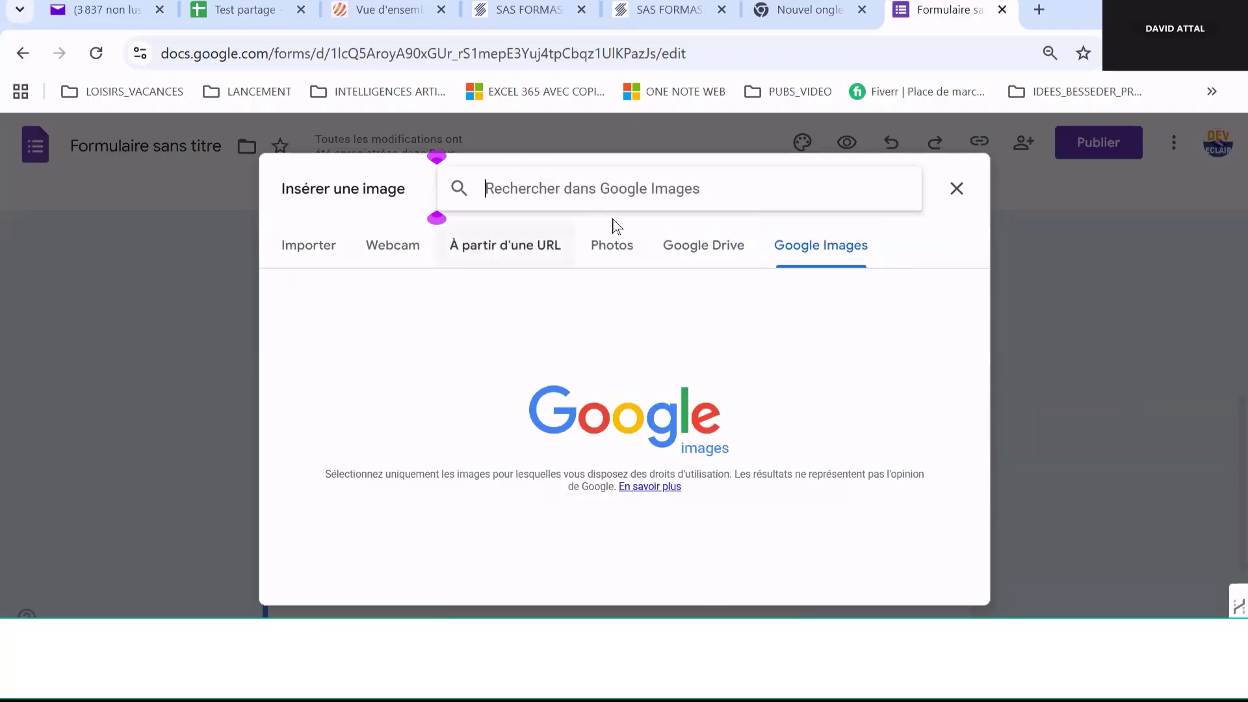
{"action": "type", "text": "VOYAGE"}
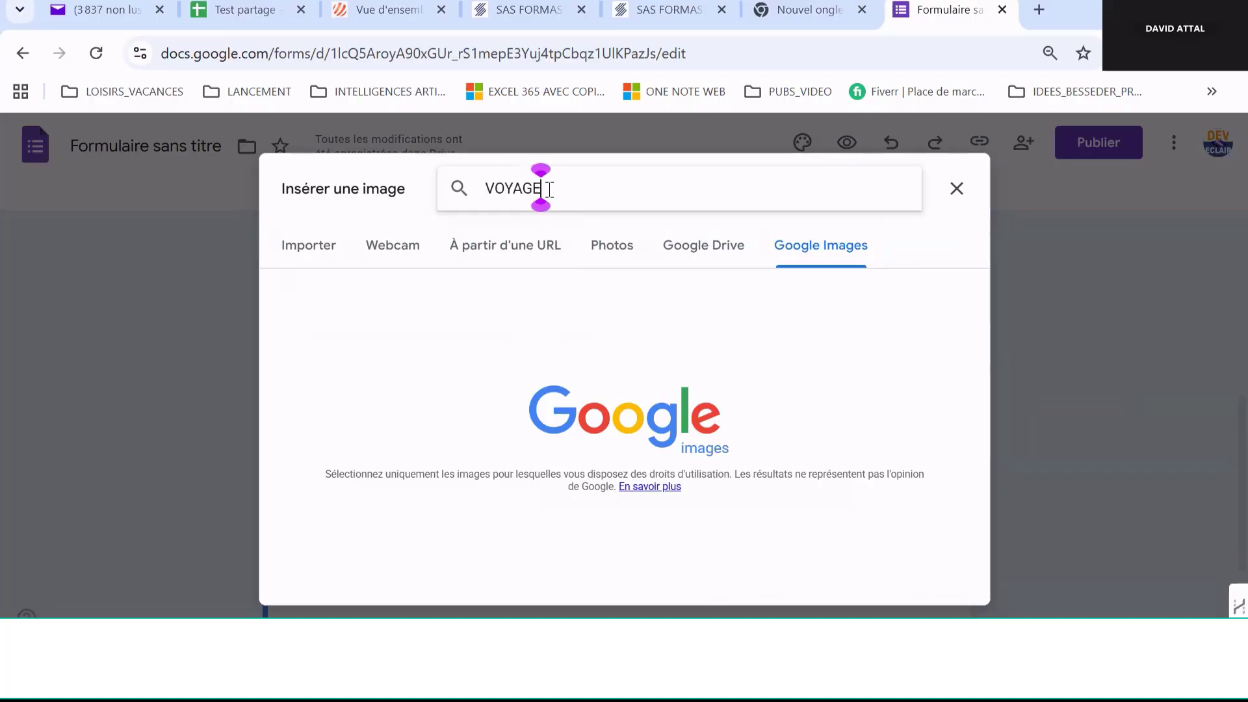
{"action": "key", "text": "Return"}
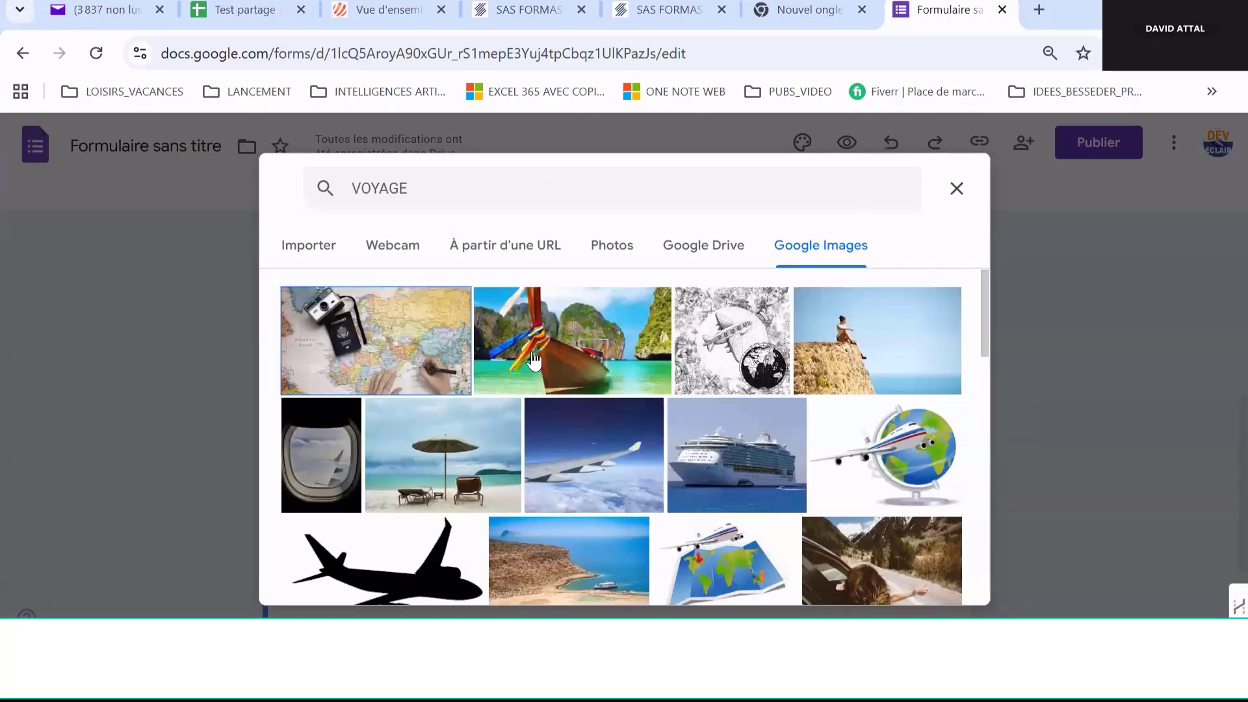
{"action": "left_click", "coordinate": [584, 351]}
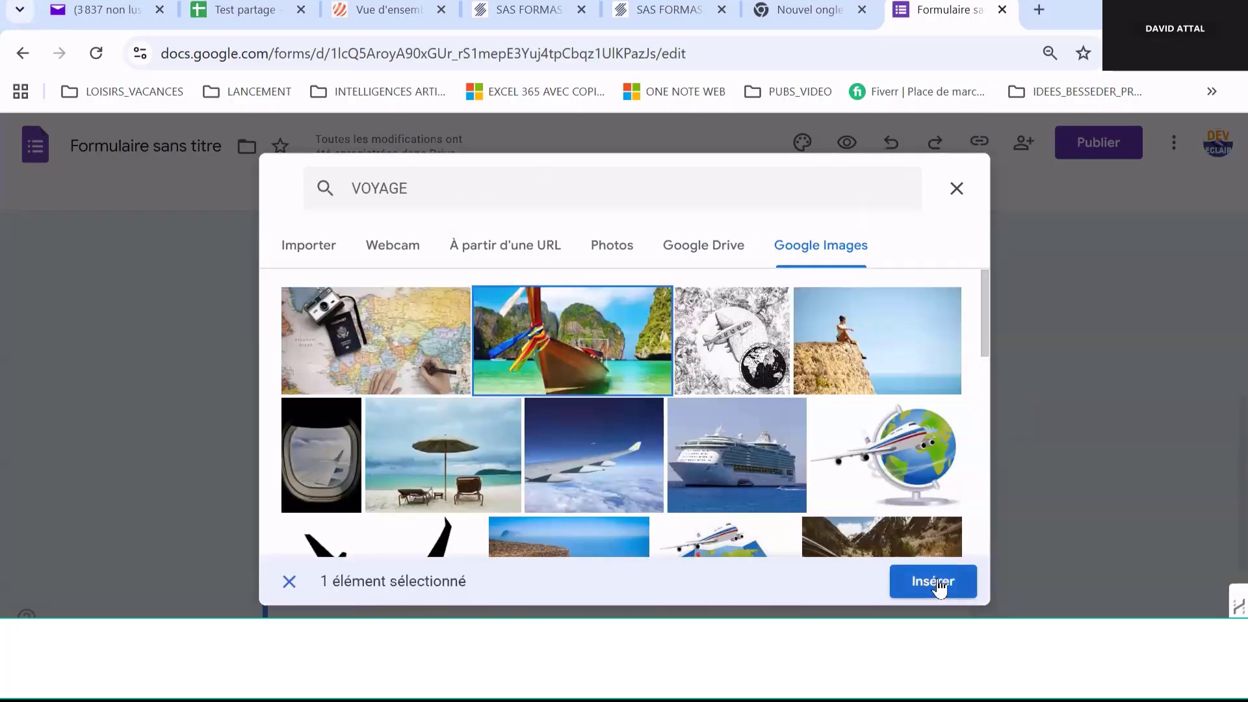
{"action": "left_click", "coordinate": [896, 588]}
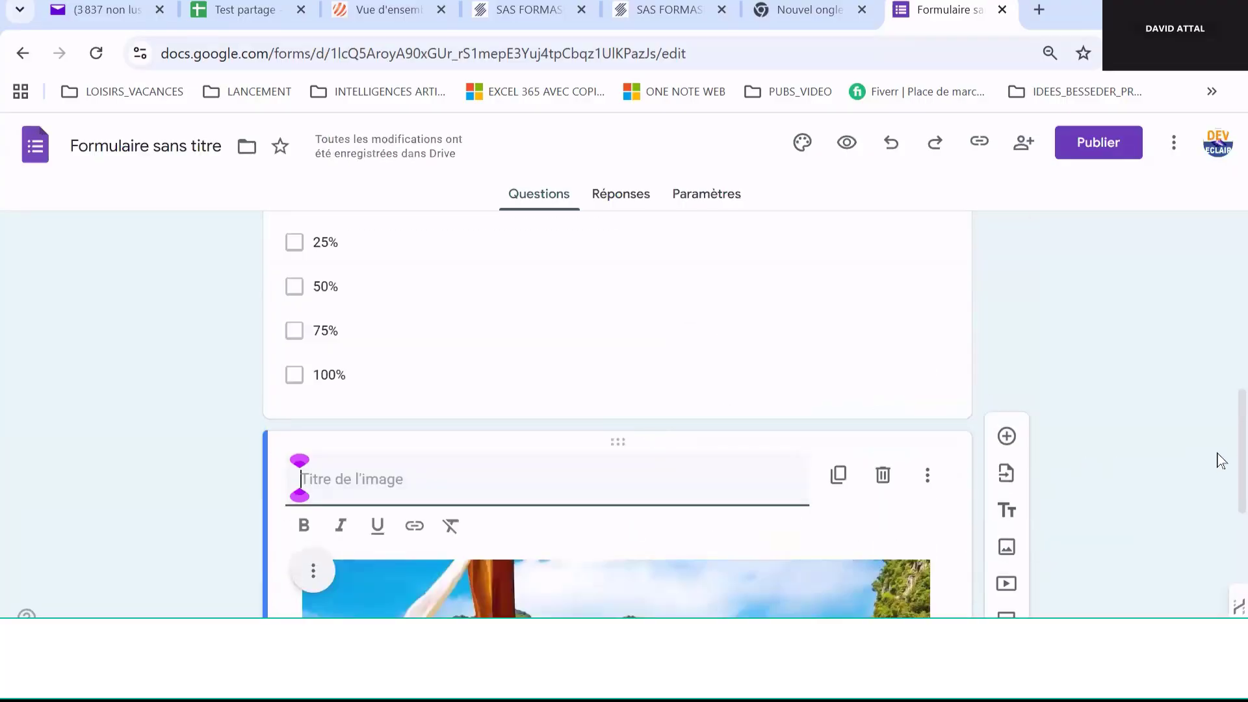
- Import the BUSINESS PLAN question from the existing form "AVANCEMENT TRAVAUX EXPOSE" below the boat image
{"action": "scroll", "coordinate": [1216, 494], "scroll_direction": "down", "scroll_amount": 5}
{"action": "scroll", "coordinate": [1219, 520], "scroll_direction": "up", "scroll_amount": 3}
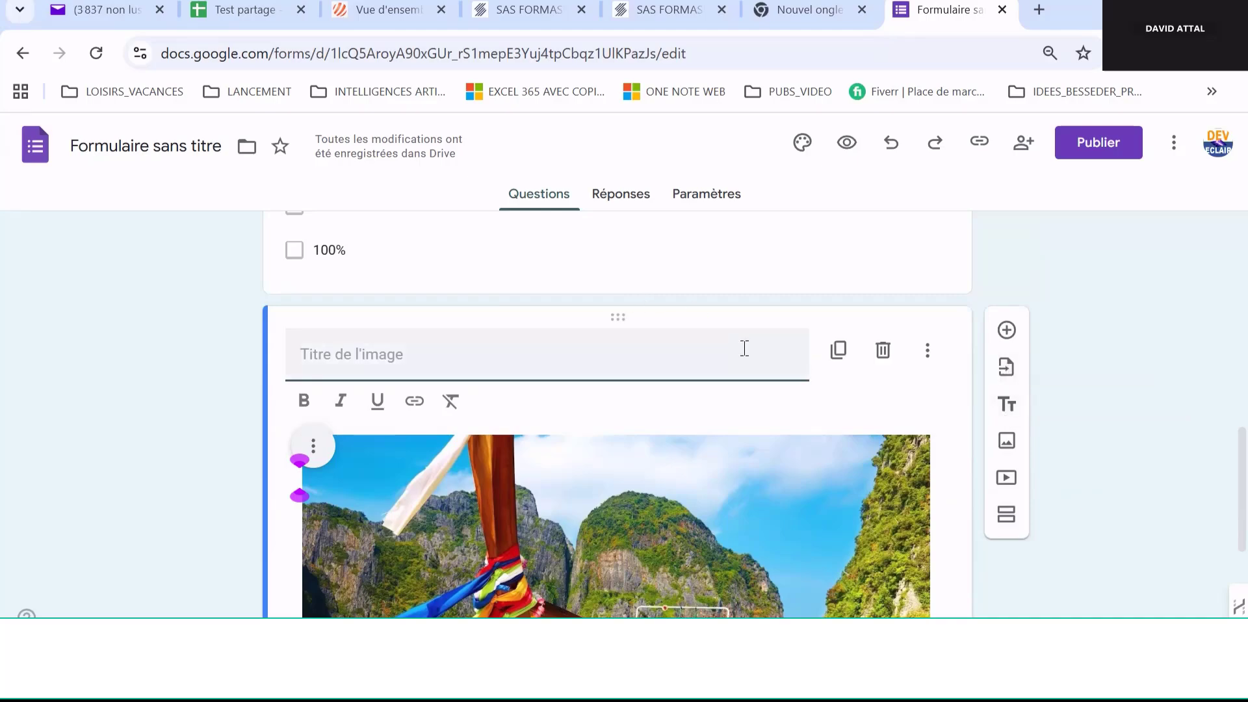
{"action": "left_click", "coordinate": [1008, 368]}
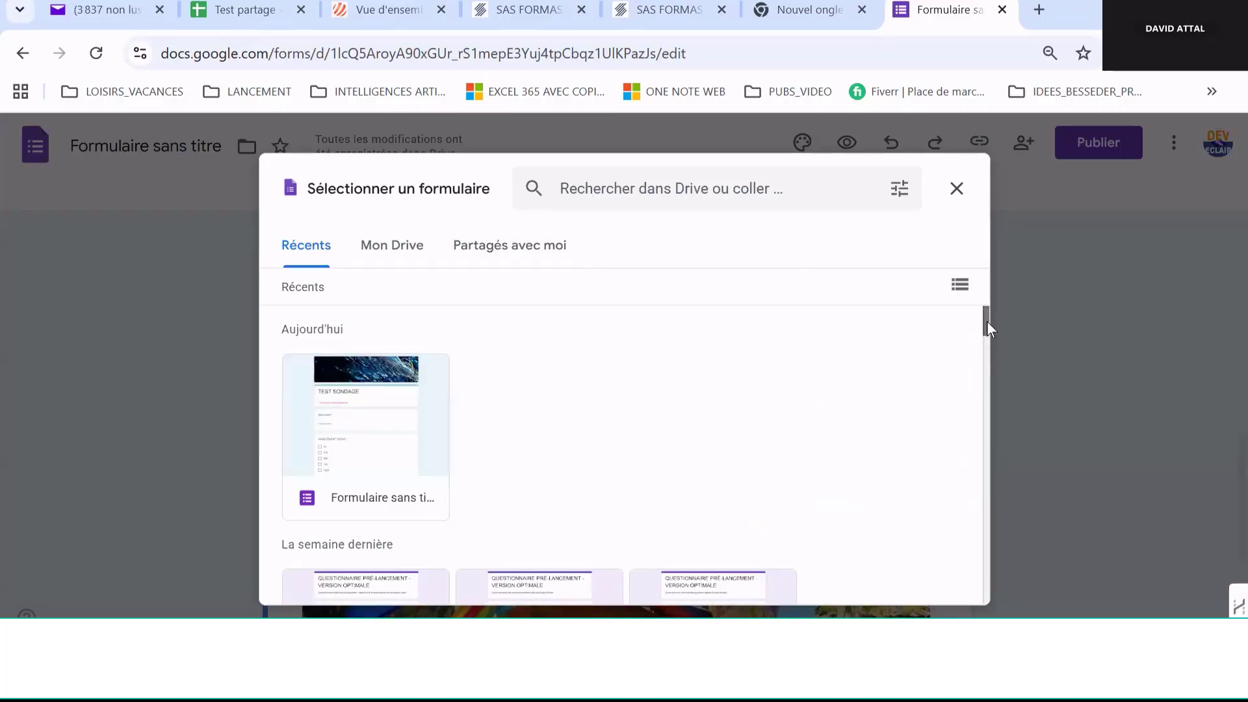
{"action": "left_click_drag", "start_coordinate": [987, 321], "coordinate": [993, 376]}
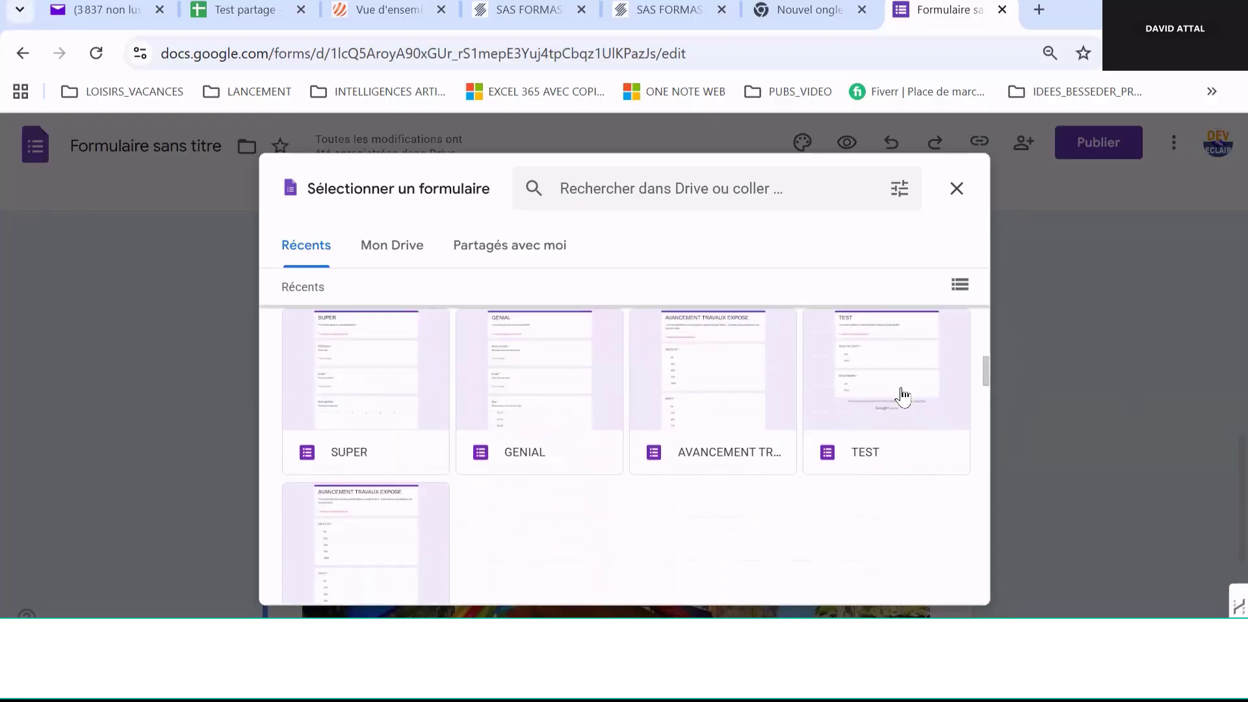
{"action": "left_click", "coordinate": [703, 402]}
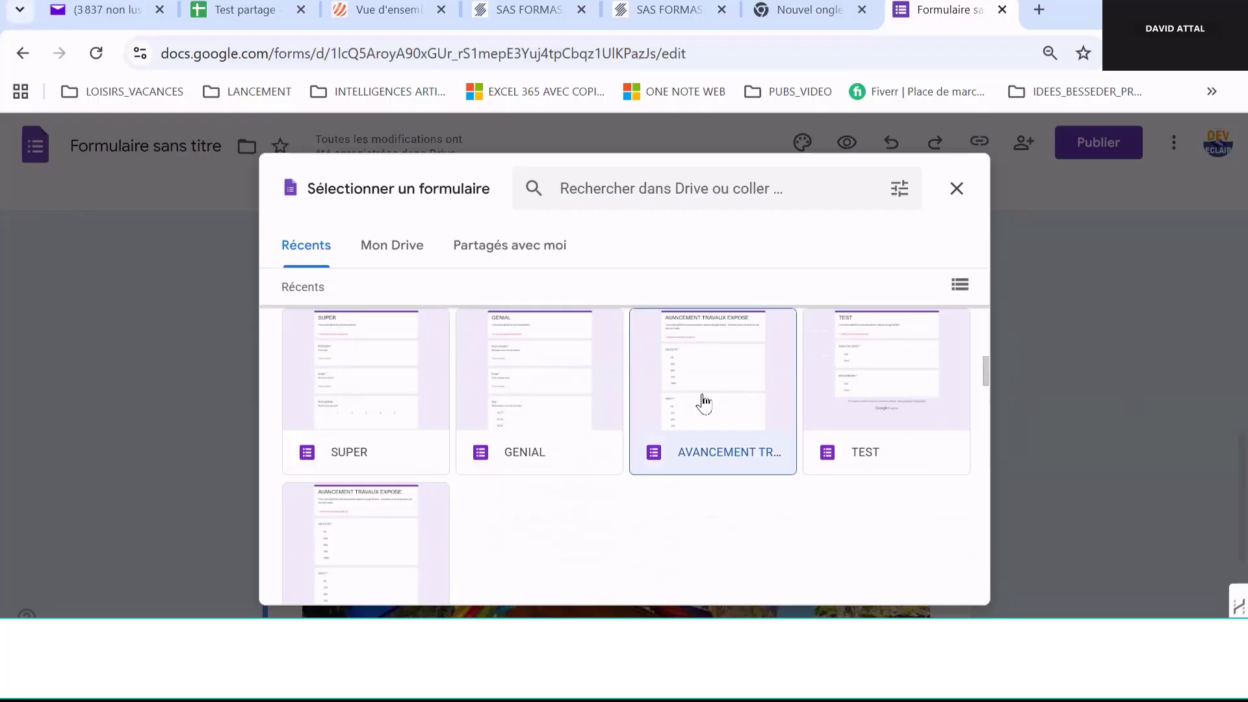
{"action": "left_click", "coordinate": [926, 581]}
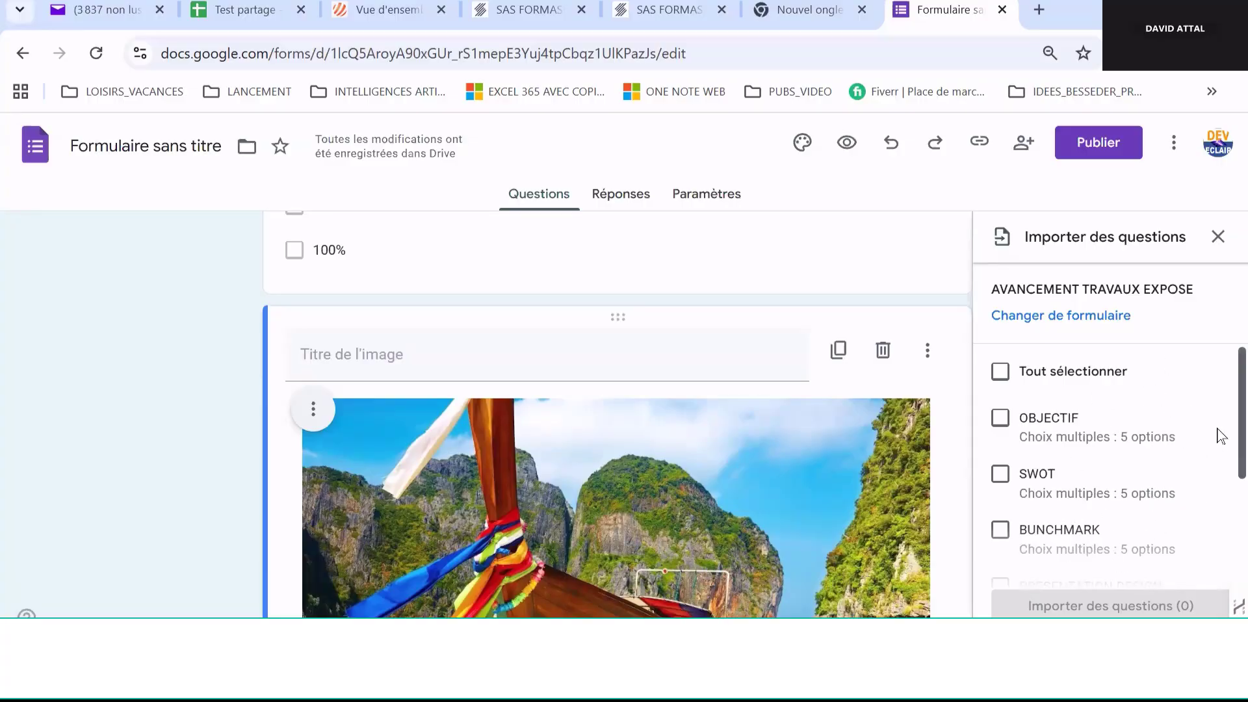
{"action": "scroll", "coordinate": [1221, 459], "scroll_direction": "down", "scroll_amount": 2}
{"action": "scroll", "coordinate": [1218, 494], "scroll_direction": "down", "scroll_amount": 2}
{"action": "scroll", "coordinate": [1219, 546], "scroll_direction": "down", "scroll_amount": 1}
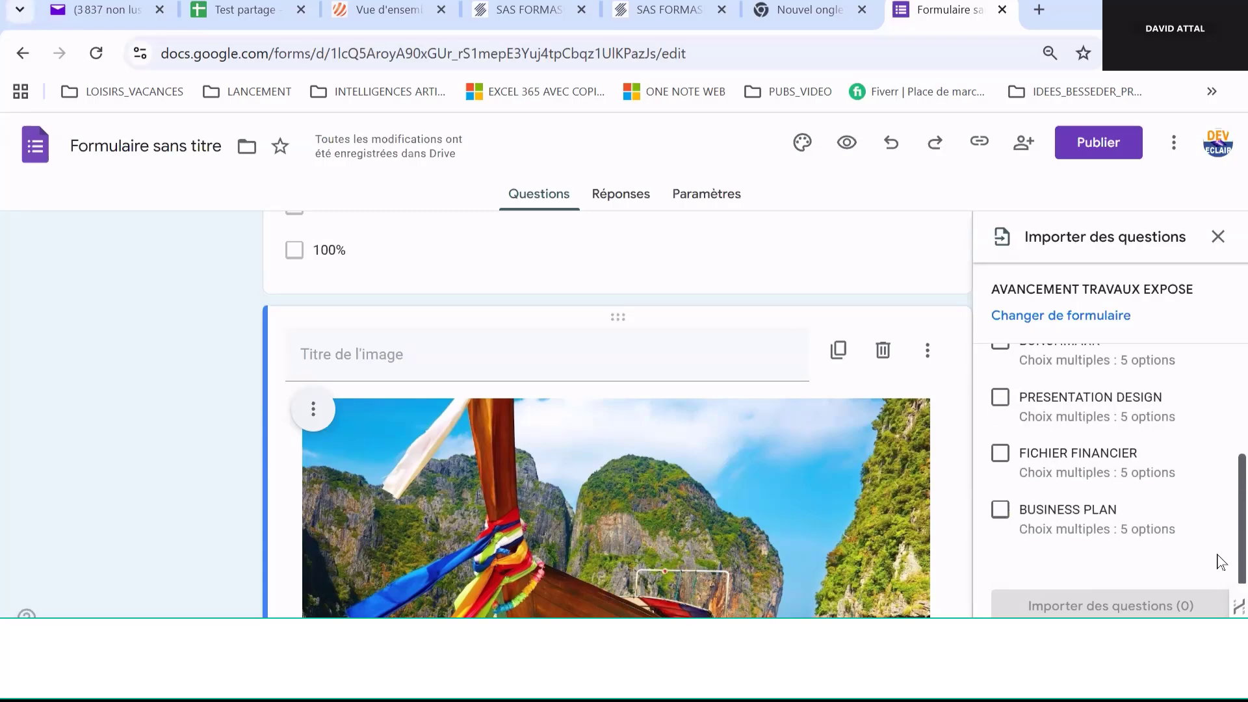
{"action": "left_click", "coordinate": [1004, 515]}
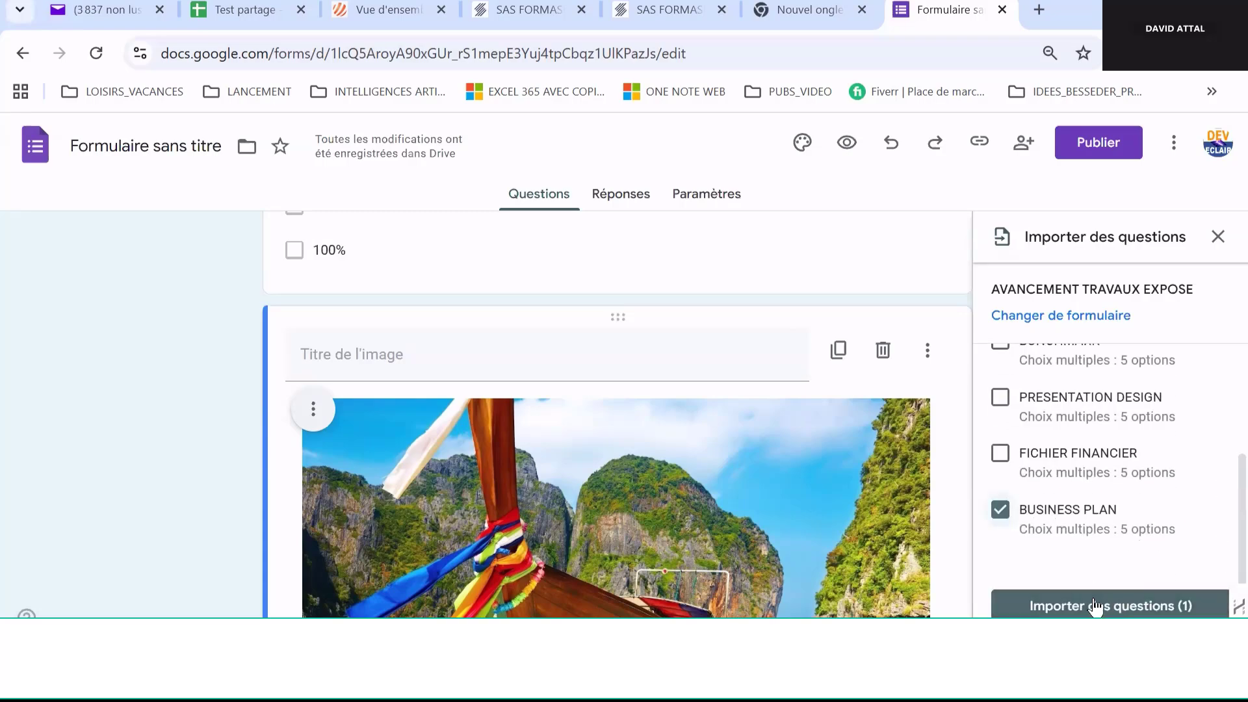
{"action": "left_click", "coordinate": [1136, 607]}
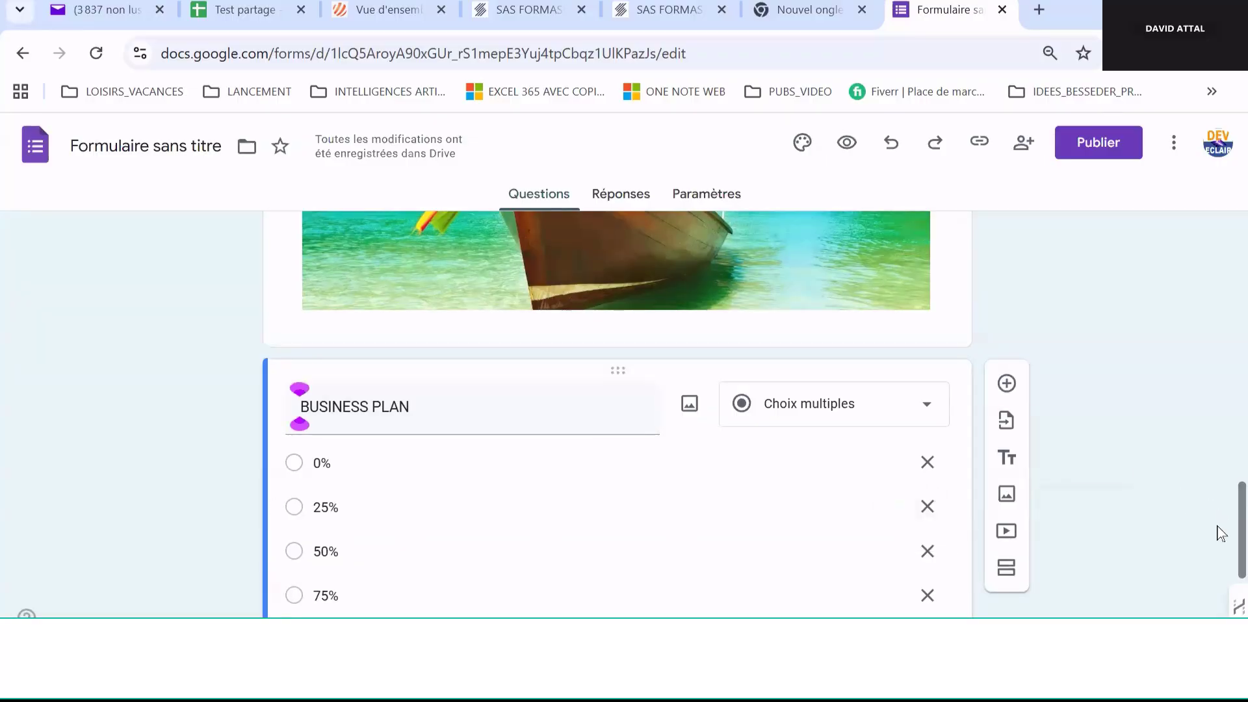
- Publish the form for everyone who has the link and copy the respondent link
{"action": "scroll", "coordinate": [1217, 496], "scroll_direction": "up", "scroll_amount": 15}
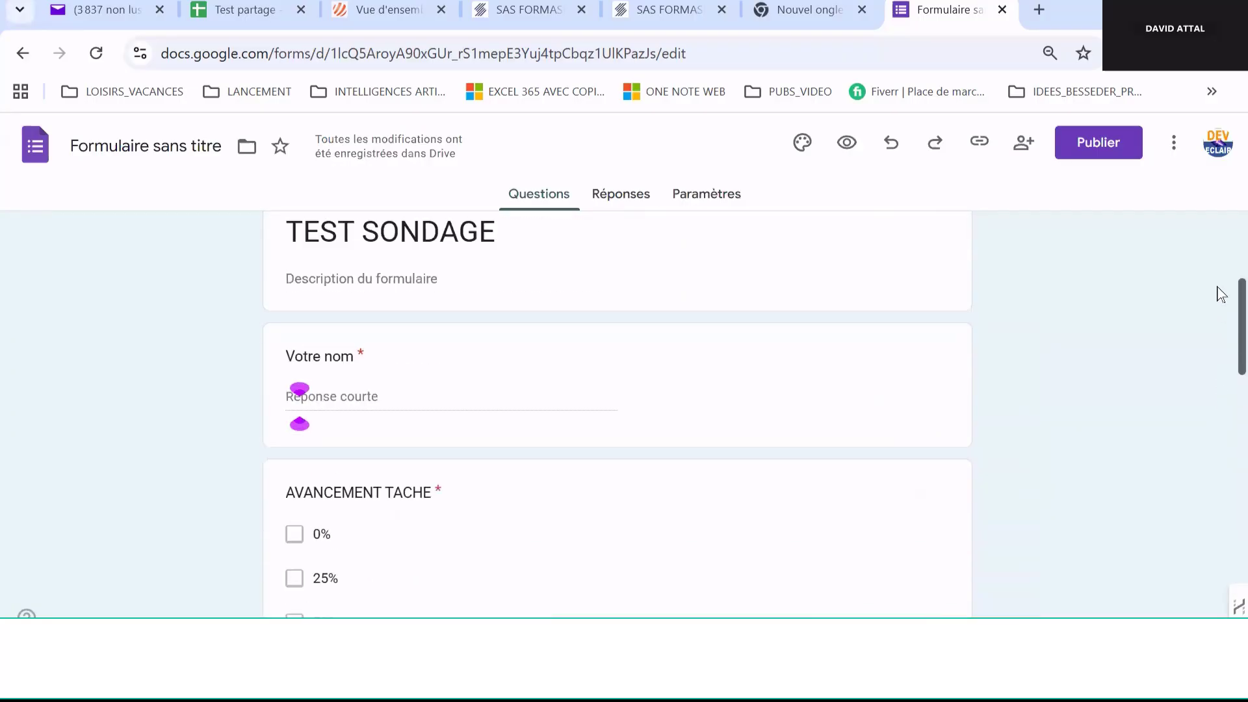
{"action": "scroll", "coordinate": [1221, 294], "scroll_direction": "up", "scroll_amount": 4}
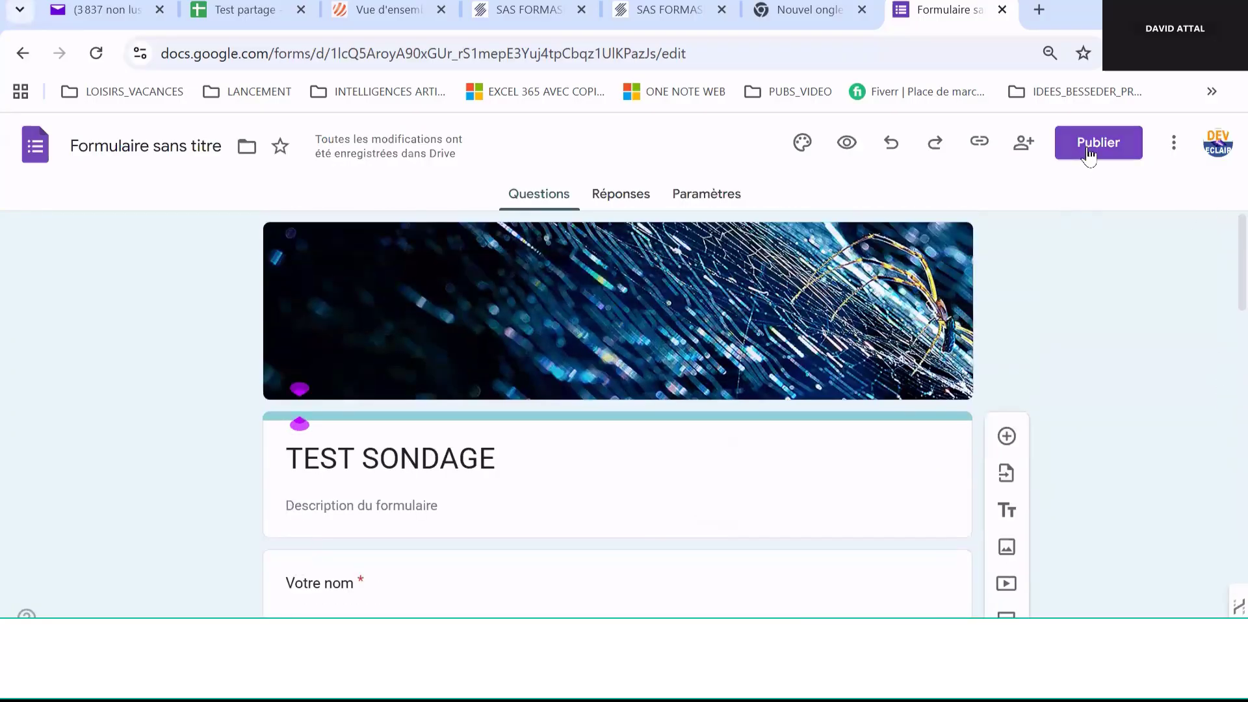
{"action": "left_click", "coordinate": [1089, 154]}
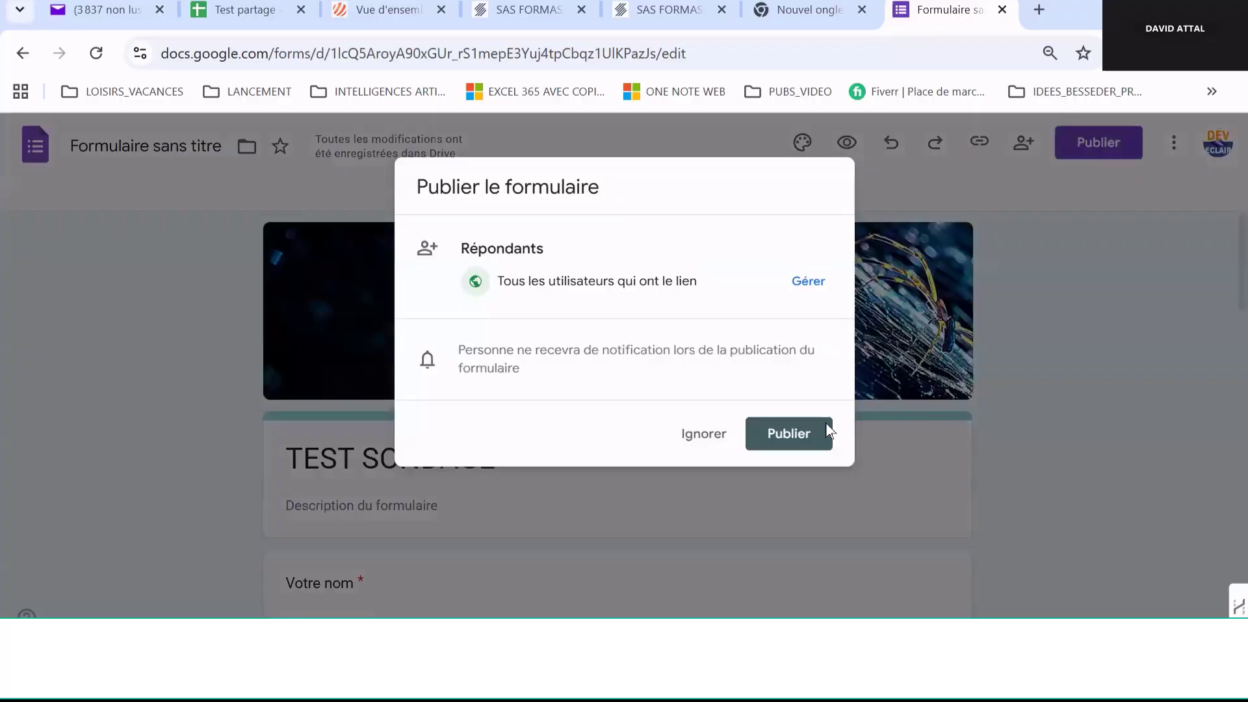
{"action": "left_click", "coordinate": [794, 437]}
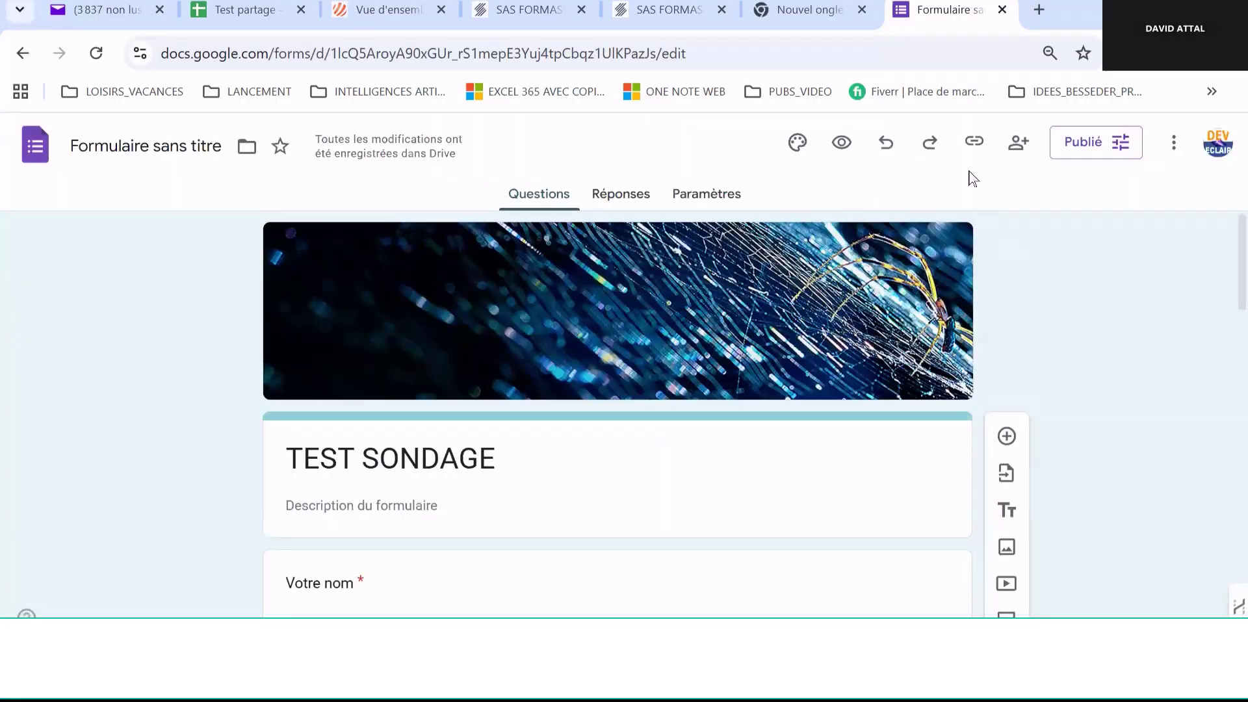
{"action": "left_click", "coordinate": [973, 142]}
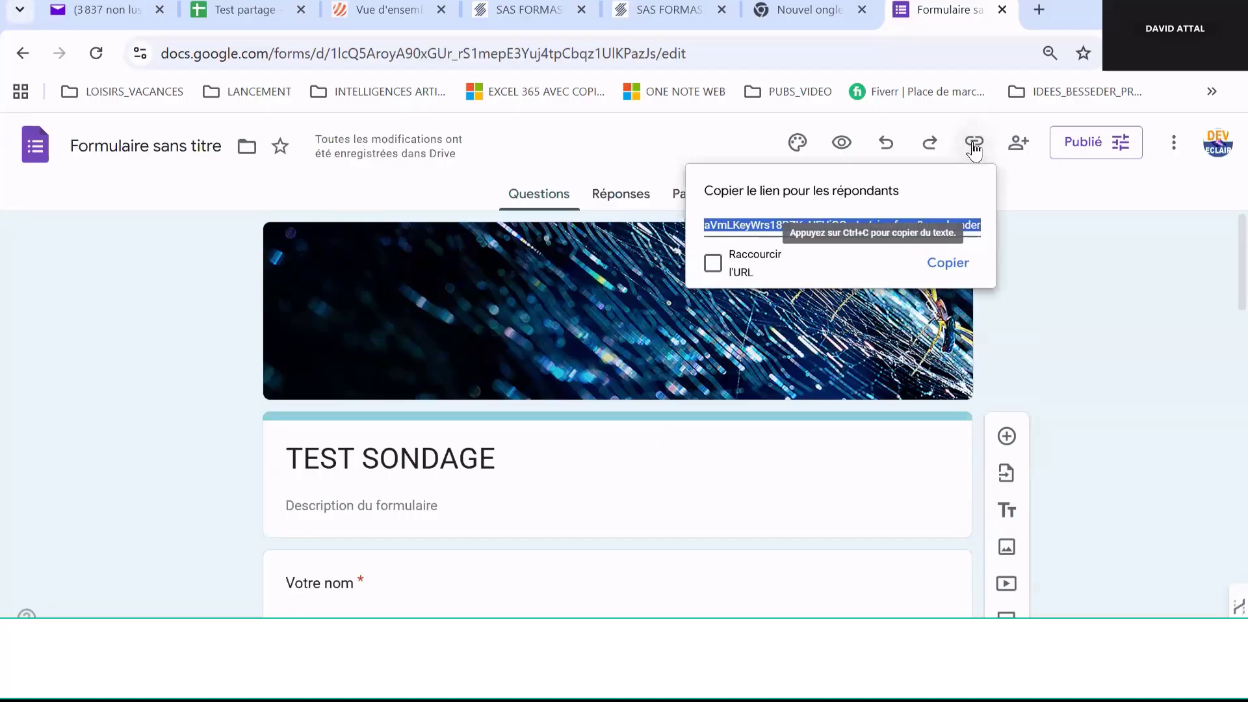
{"action": "left_click", "coordinate": [946, 265]}
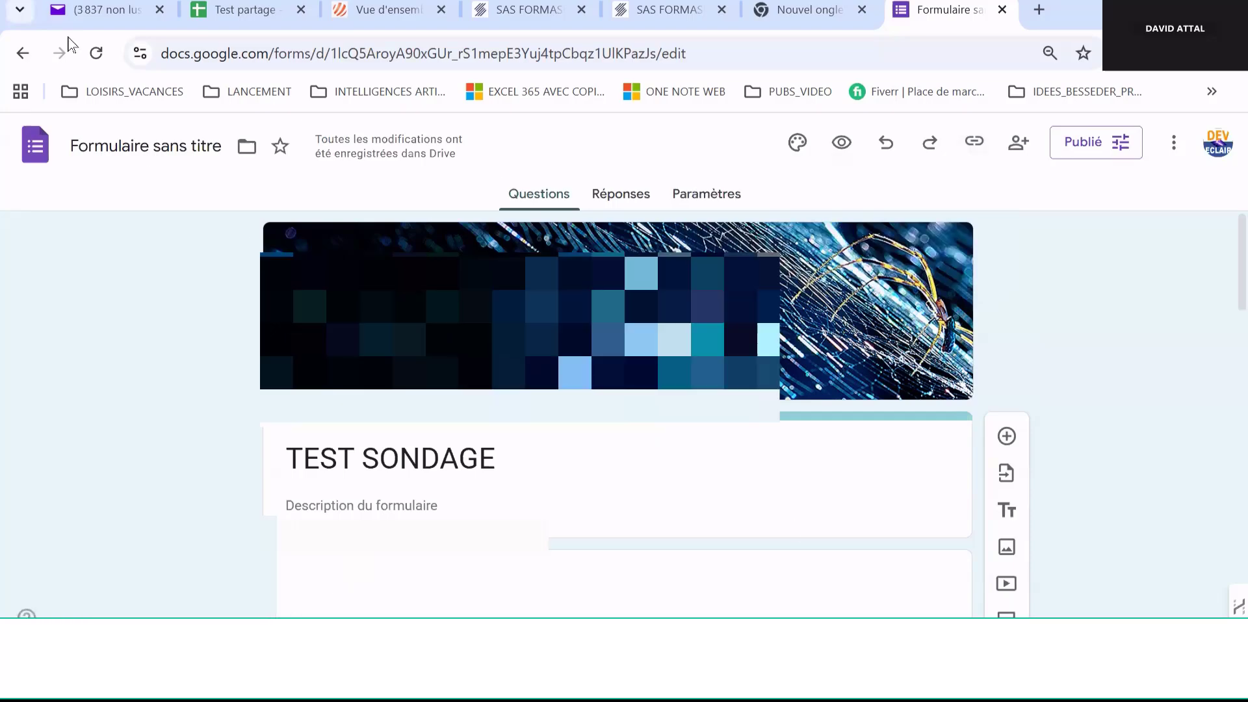
- Switch to Yahoo Mail and start a new message to the author's own e-mail address with the subject "LIEN SONDAGE"
{"action": "left_click", "coordinate": [98, 14]}
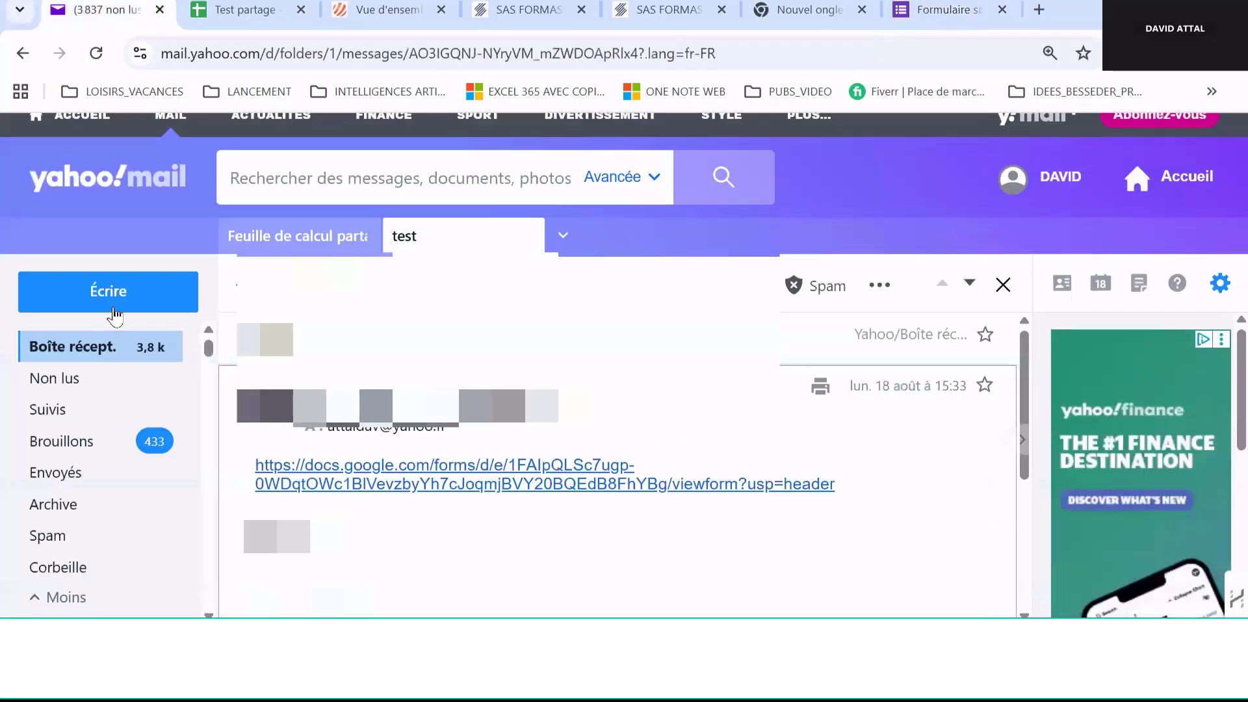
{"action": "left_click", "coordinate": [106, 306]}
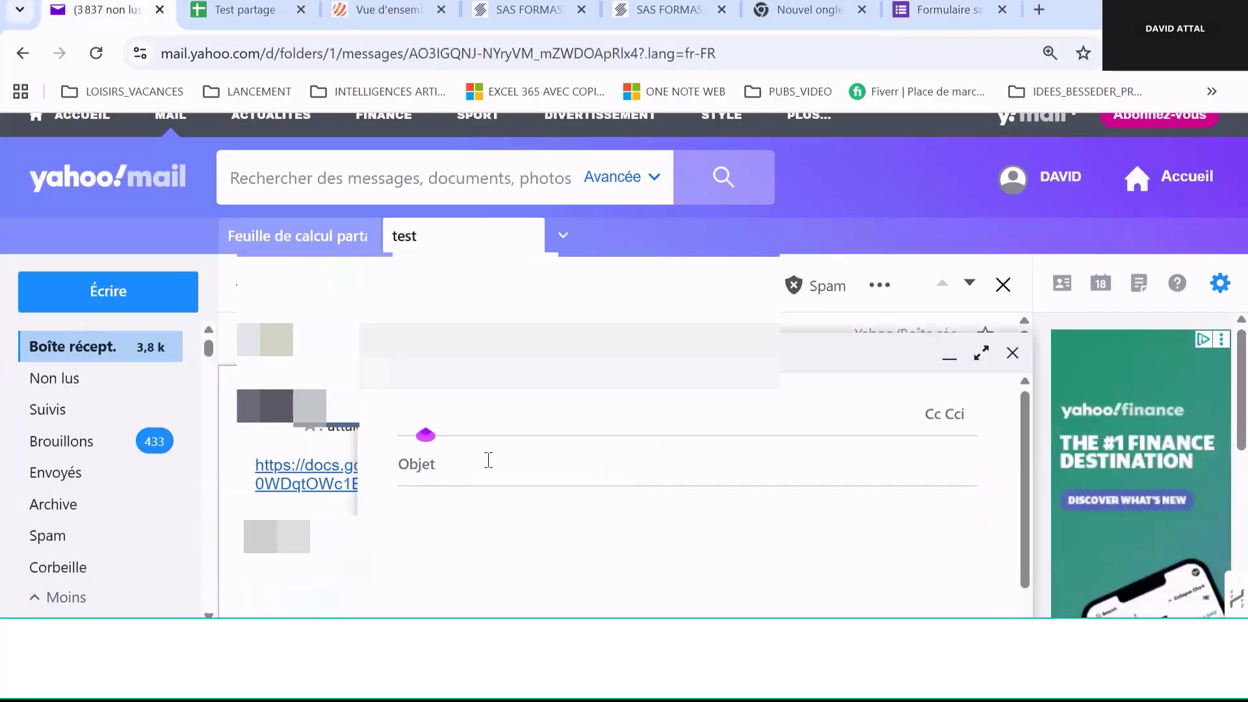
{"action": "type", "text": "at"}
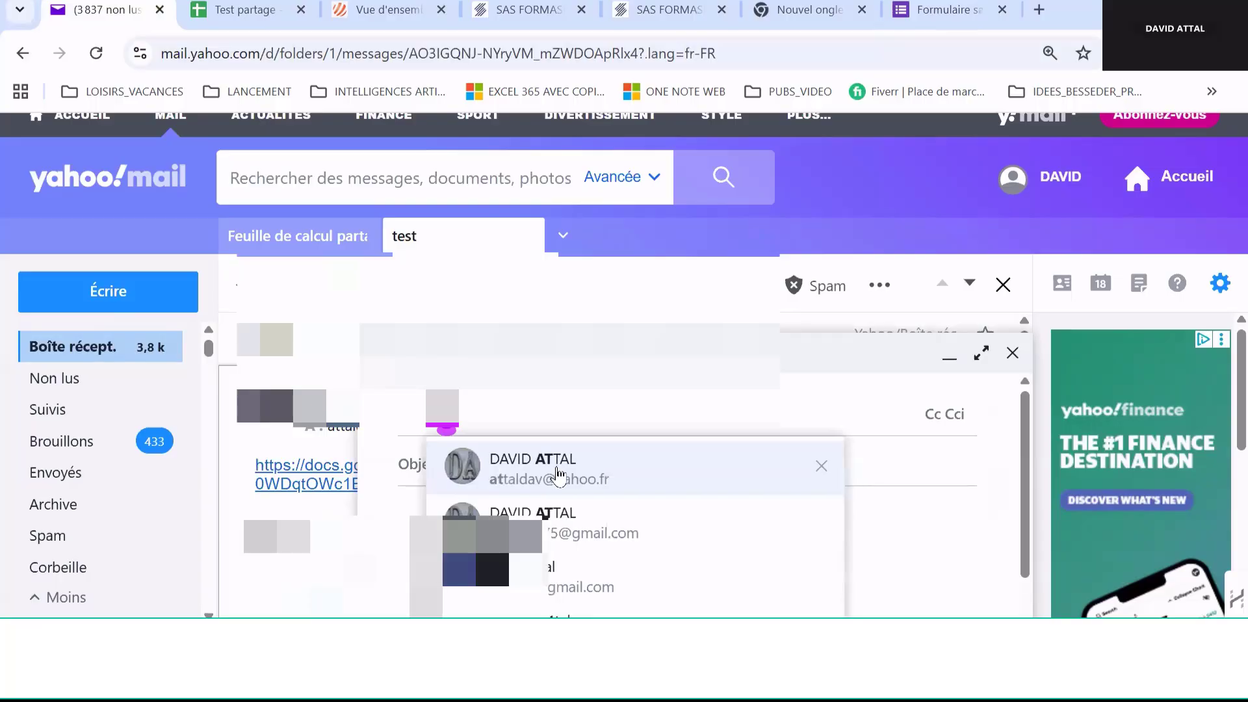
{"action": "left_click", "coordinate": [487, 479]}
{"action": "left_click", "coordinate": [455, 477]}
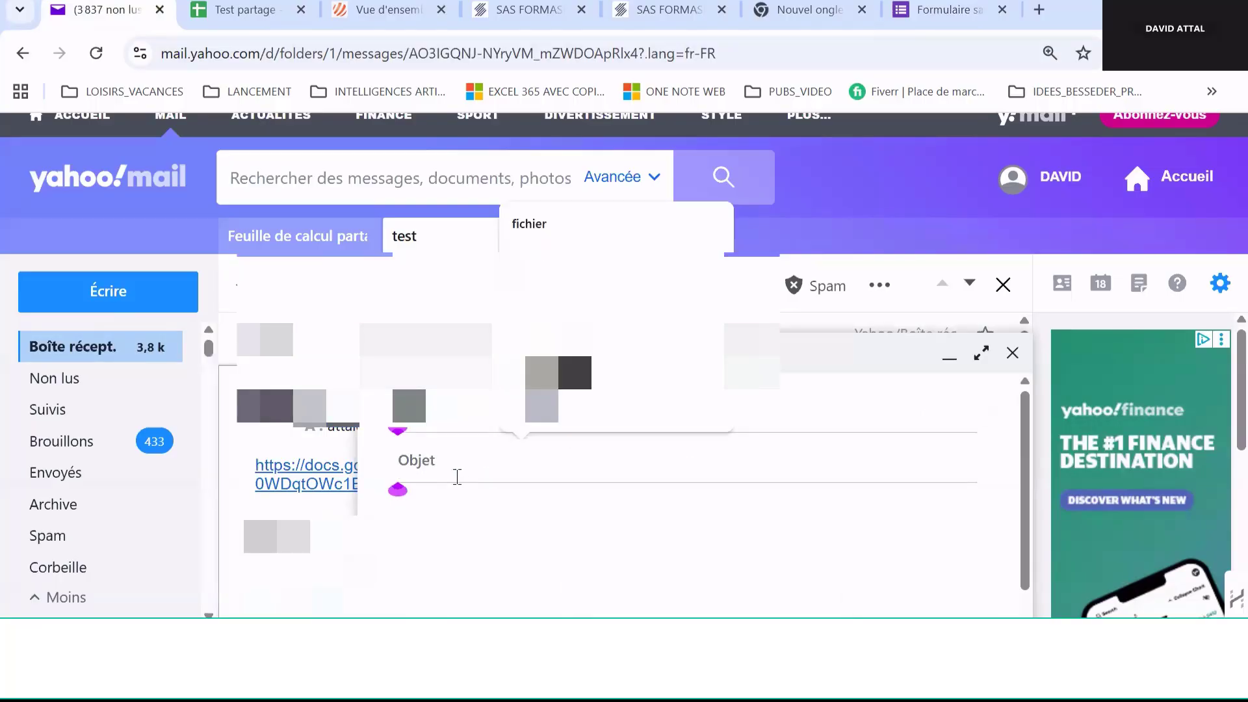
{"action": "type", "text": "LIEN "}
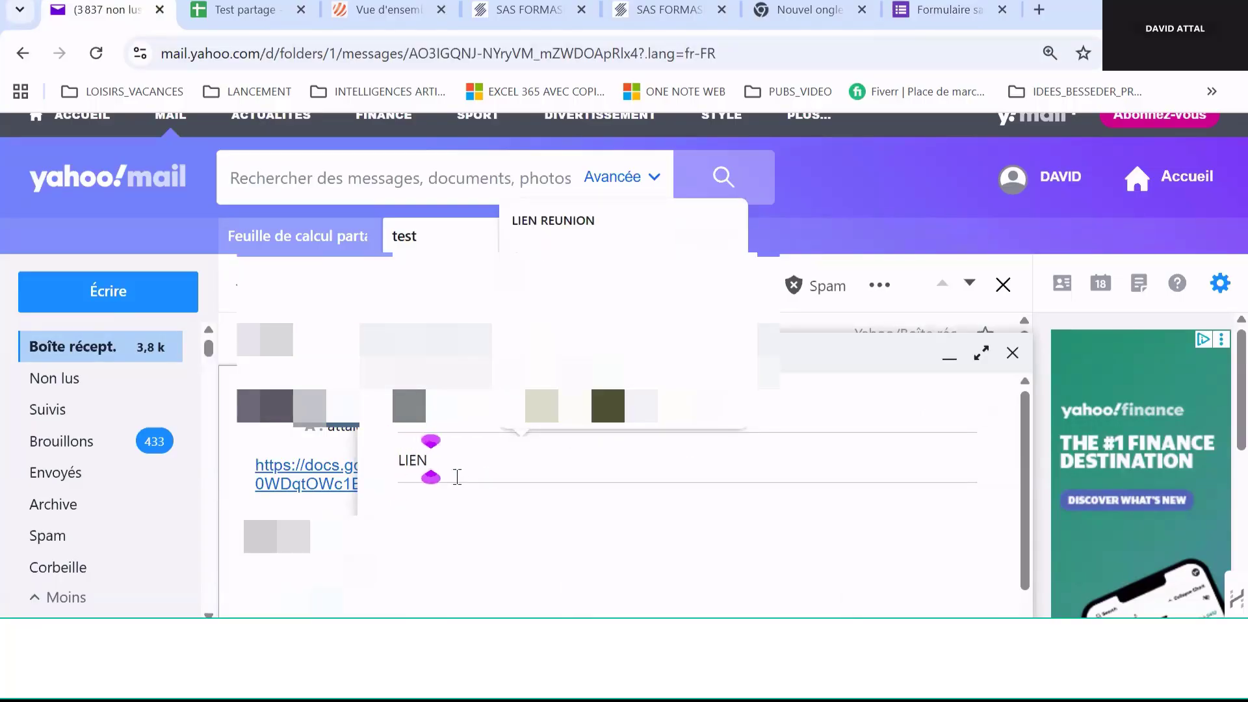
{"action": "type", "text": "SONDAGE"}
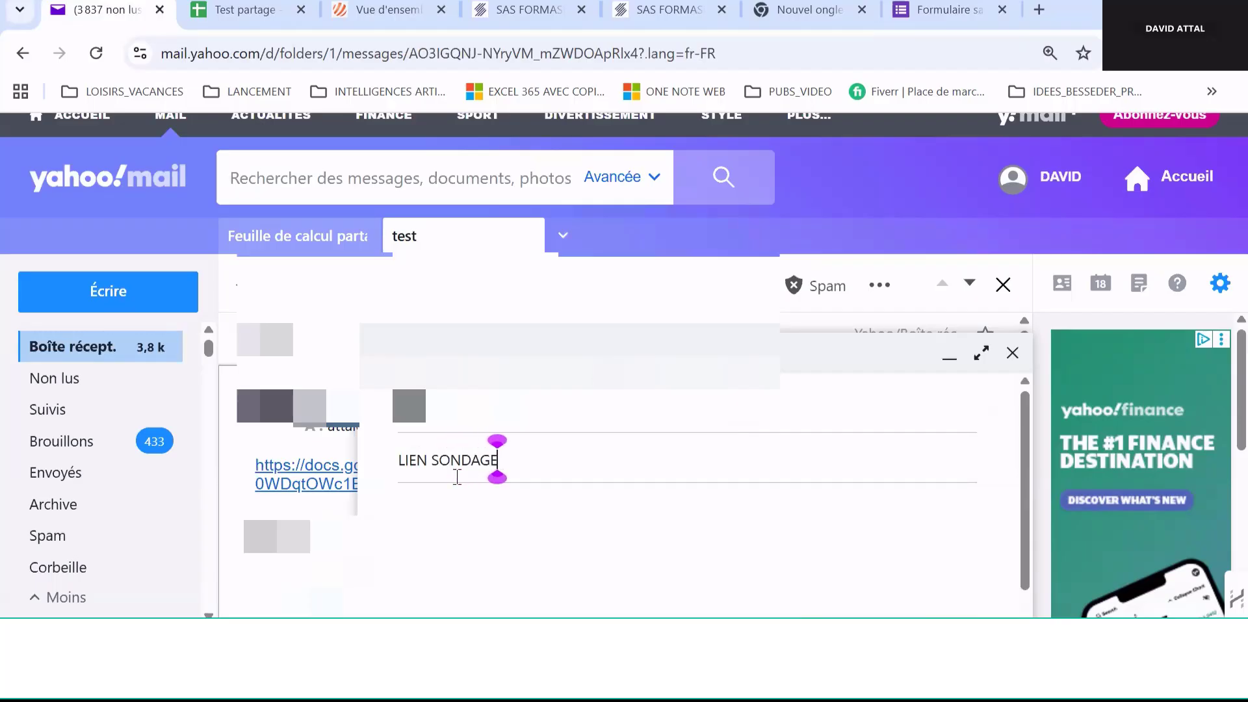
- Paste the copied survey link into the message body, enlarge the message to full size and send it
{"action": "left_click", "coordinate": [472, 512]}
{"action": "key", "text": "ctrl+v"}
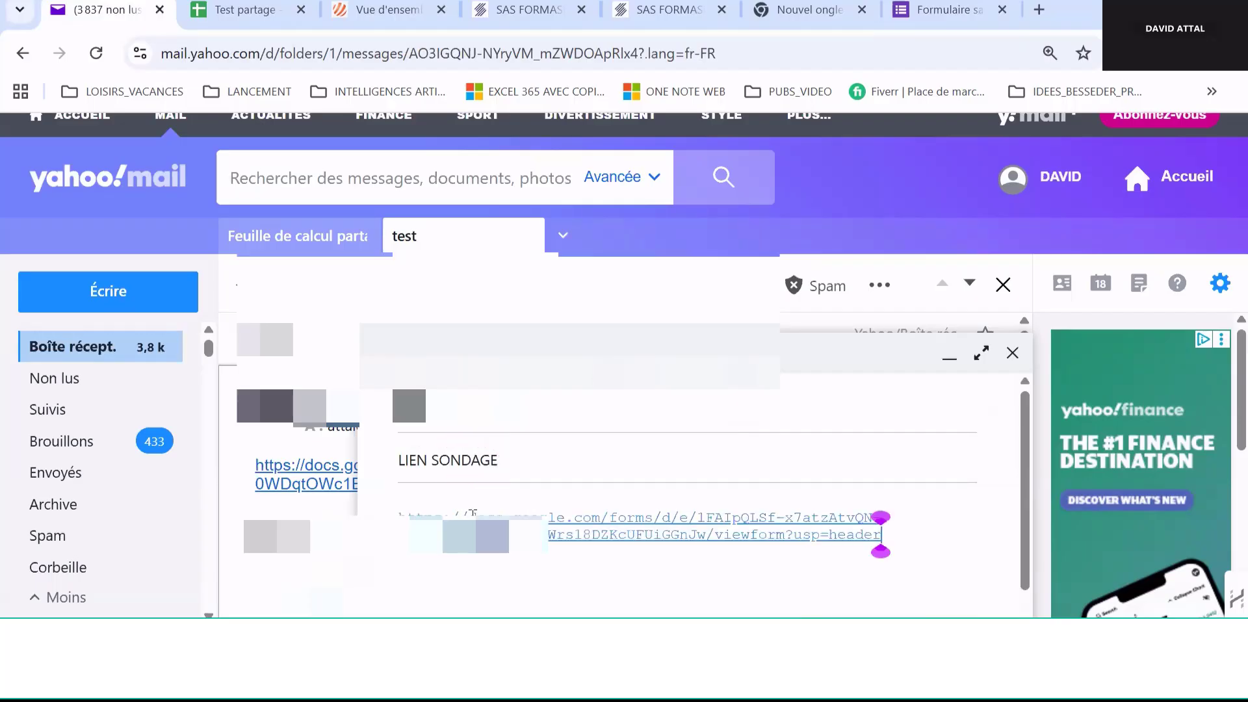
{"action": "left_click", "coordinate": [981, 353]}
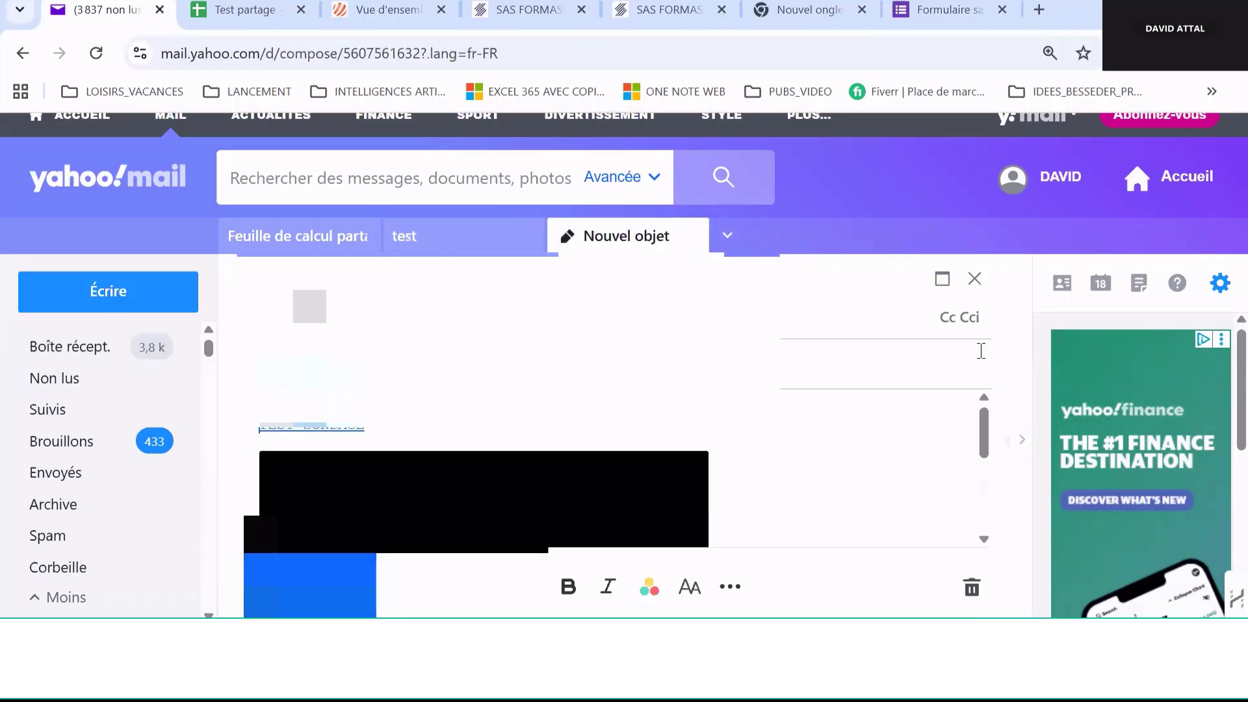
{"action": "left_click", "coordinate": [312, 601]}
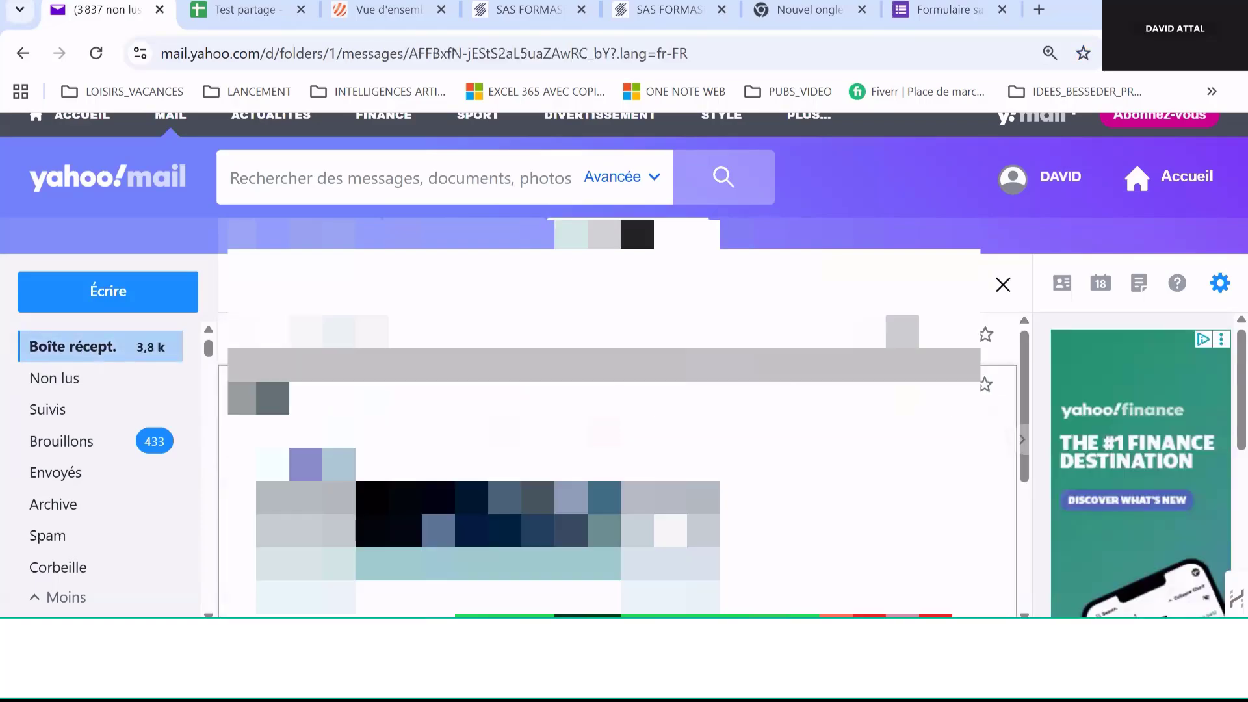
- Open the TEST SONDAGE survey from the link in the received e-mail
{"action": "left_click_drag", "start_coordinate": [1023, 391], "coordinate": [1025, 516]}
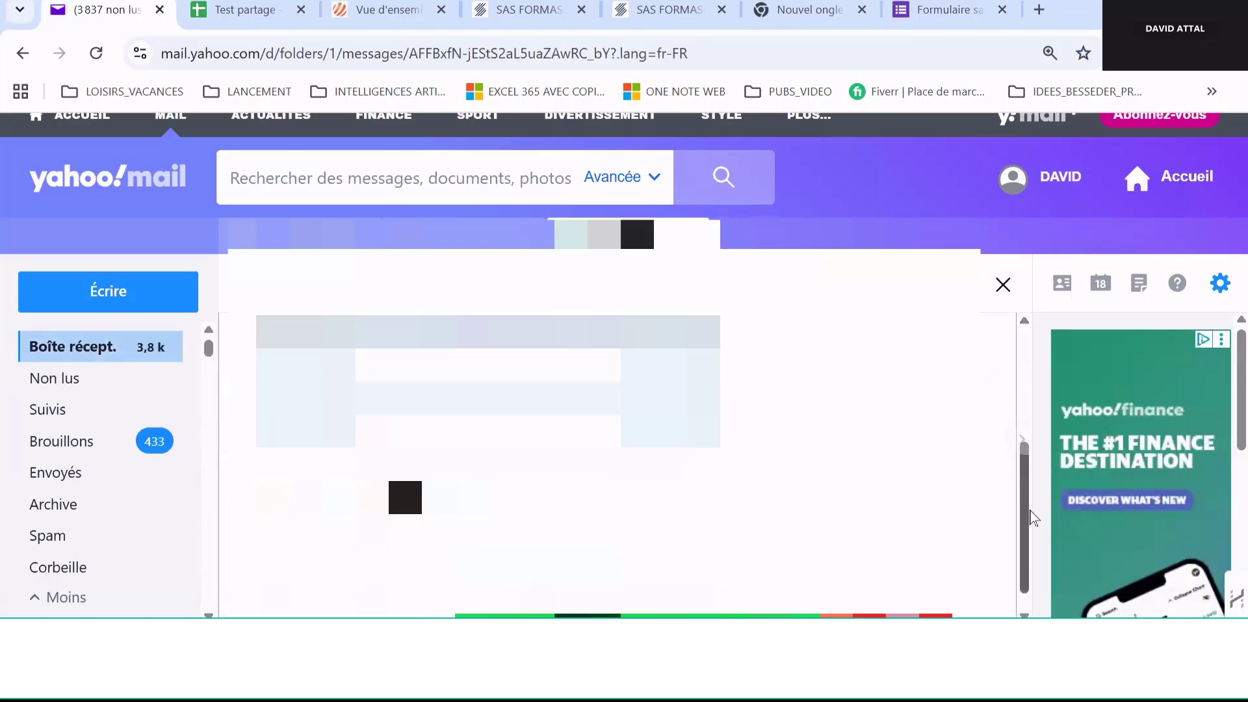
{"action": "left_click", "coordinate": [537, 364]}
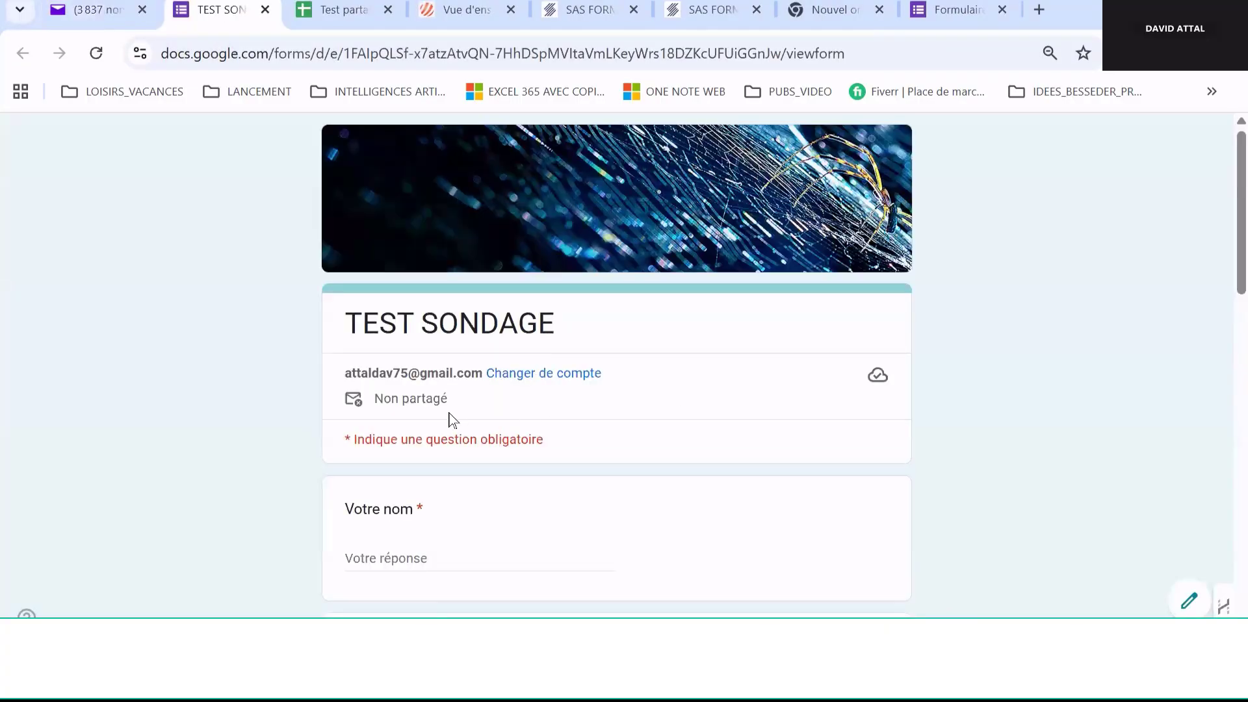
- Answer the survey with the respondent's last name, 50% for AVANCEMENT TACHE and 75% for BUSINESS PLAN, and submit it
{"action": "left_click", "coordinate": [381, 558]}
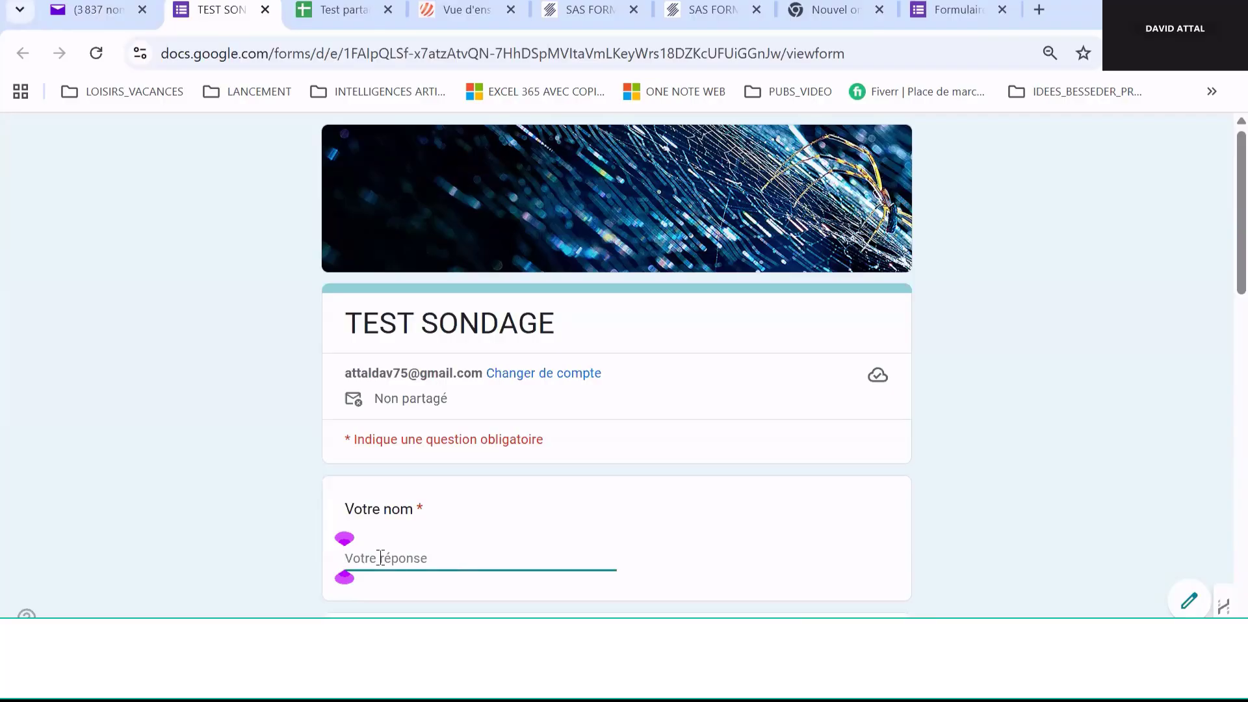
{"action": "type", "text": "ATTAL"}
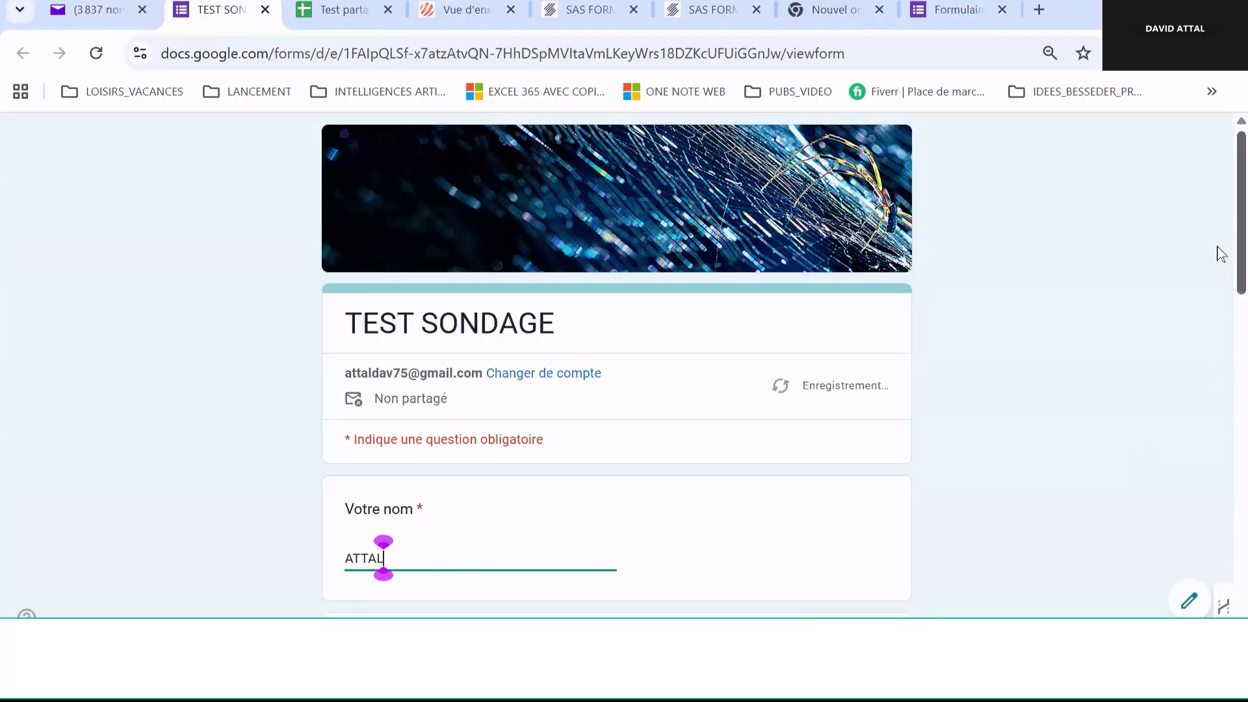
{"action": "scroll", "coordinate": [1219, 260], "scroll_direction": "down", "scroll_amount": 5}
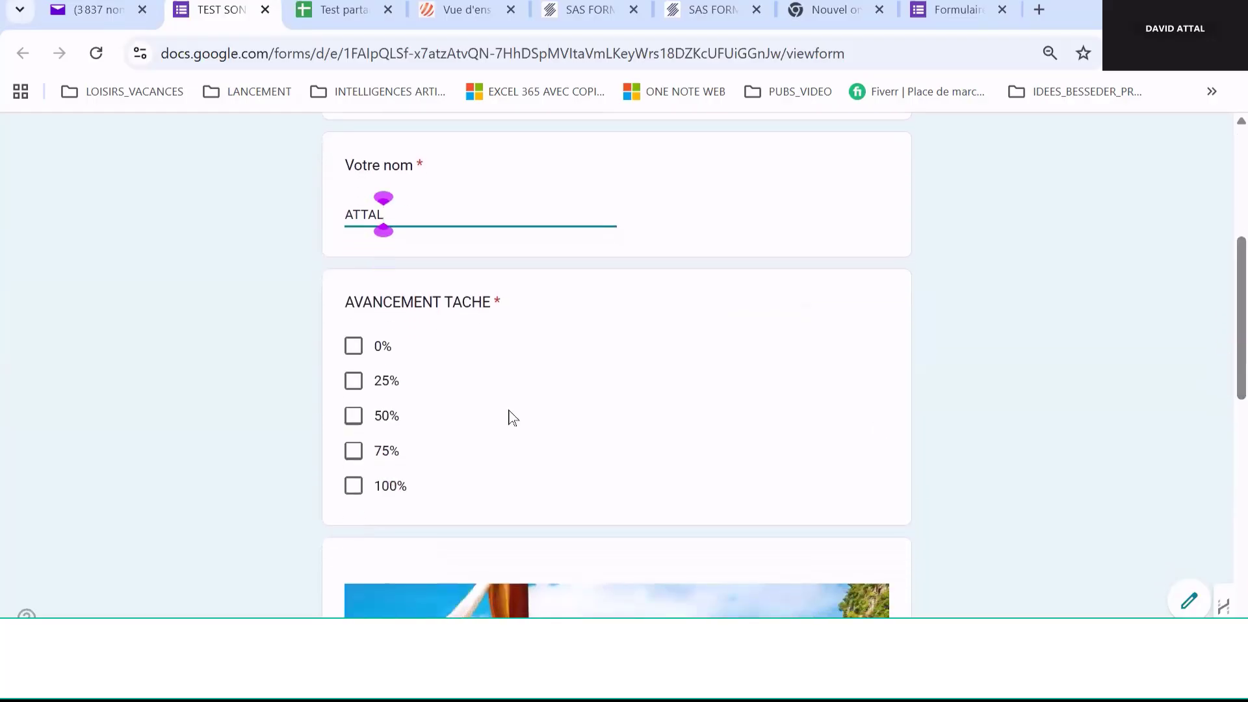
{"action": "left_click", "coordinate": [353, 420]}
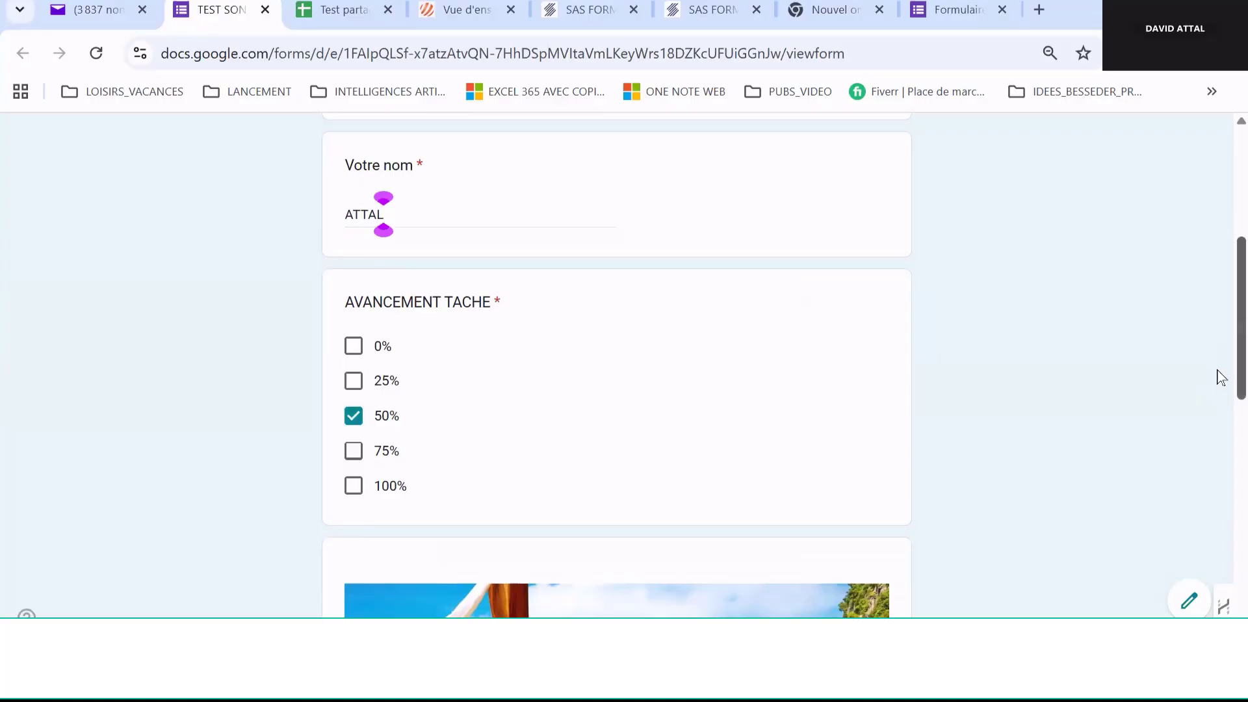
{"action": "scroll", "coordinate": [1220, 377], "scroll_direction": "down", "scroll_amount": 10}
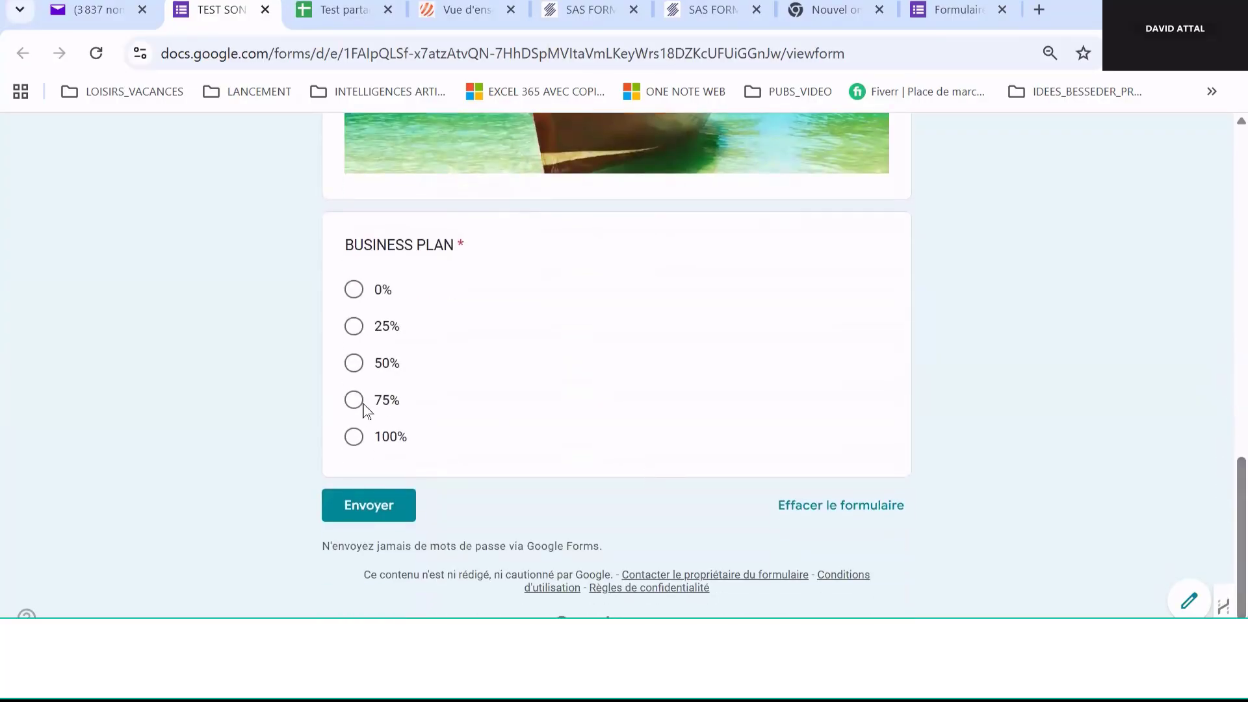
{"action": "left_click", "coordinate": [362, 403]}
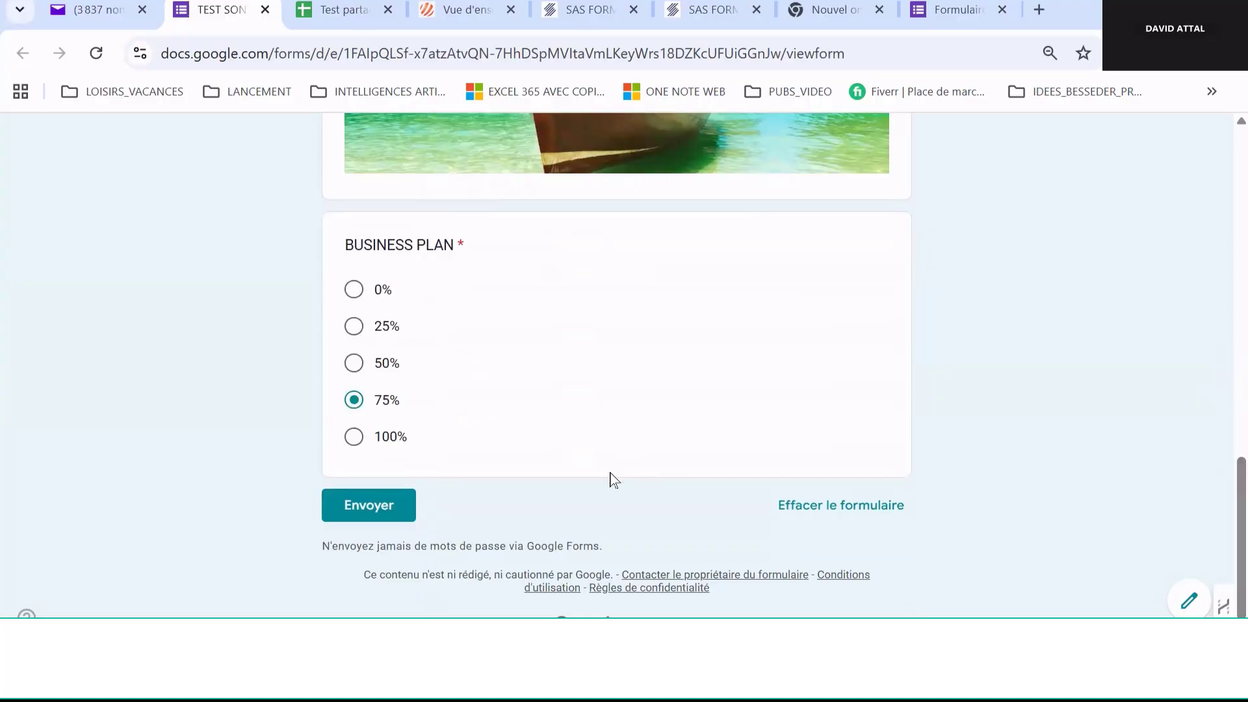
{"action": "left_click", "coordinate": [367, 511]}
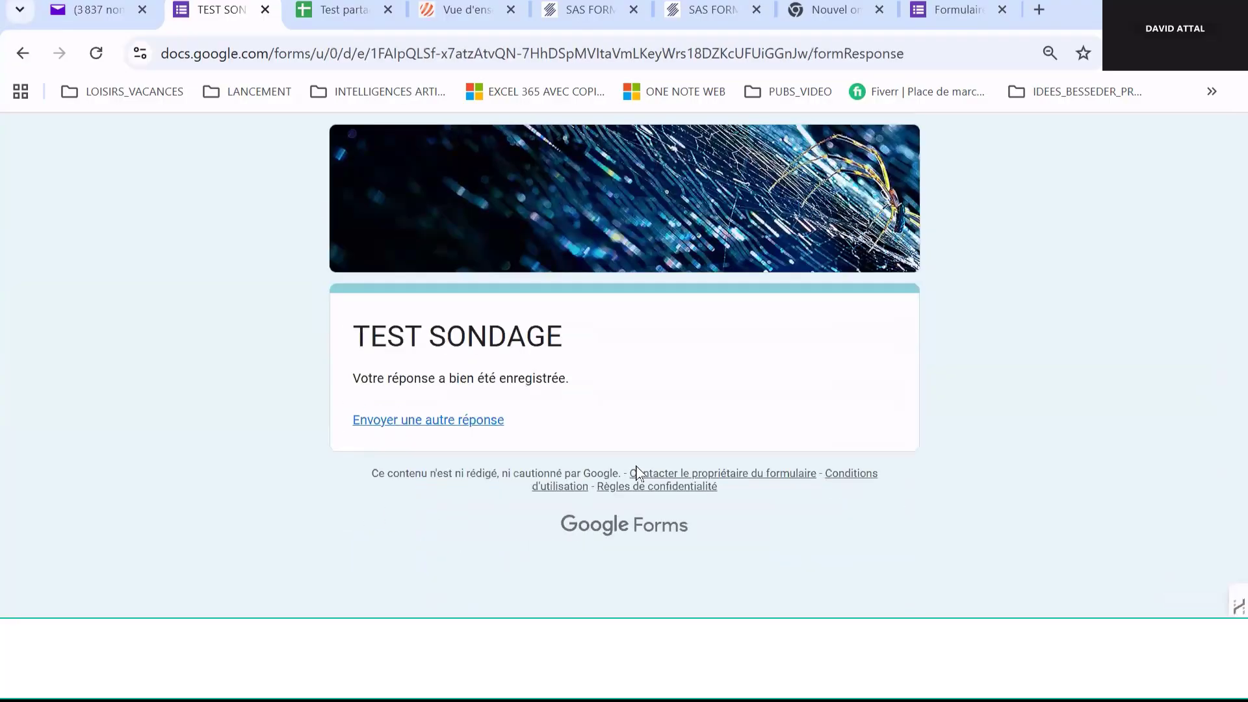
- Return to the form editor and link the survey's responses to a newly created spreadsheet
{"action": "left_click", "coordinate": [958, 8]}
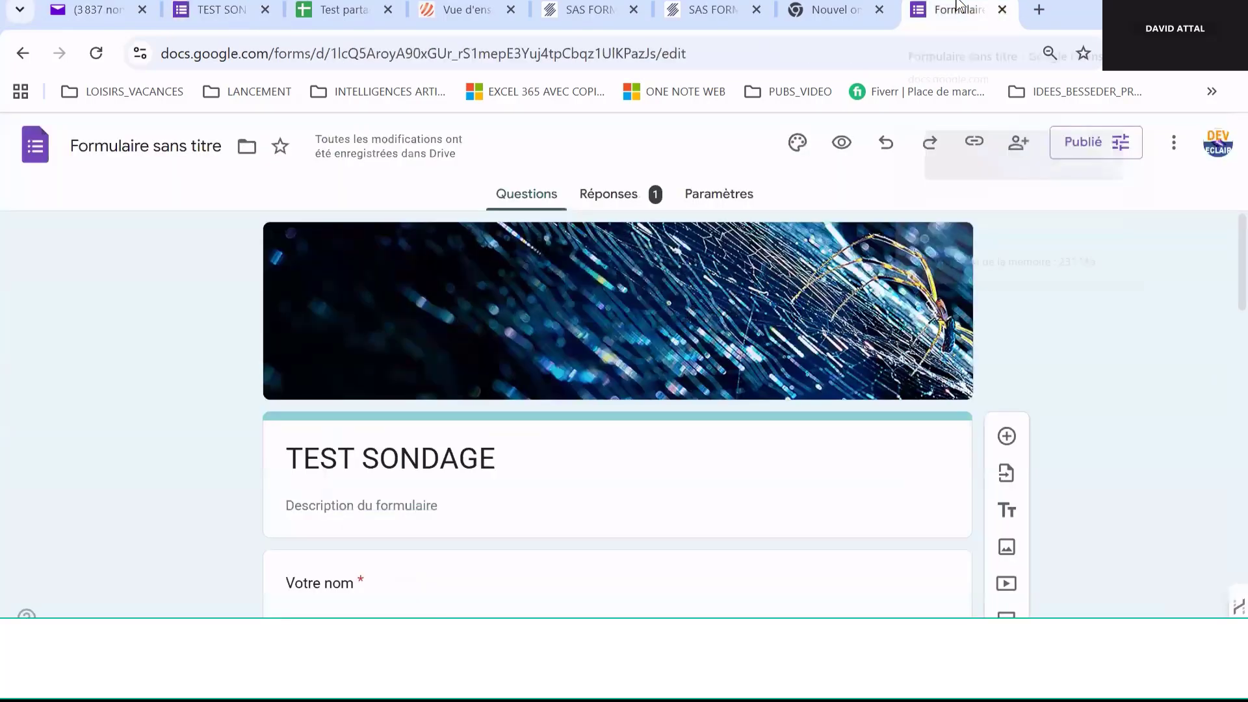
{"action": "left_click", "coordinate": [616, 202]}
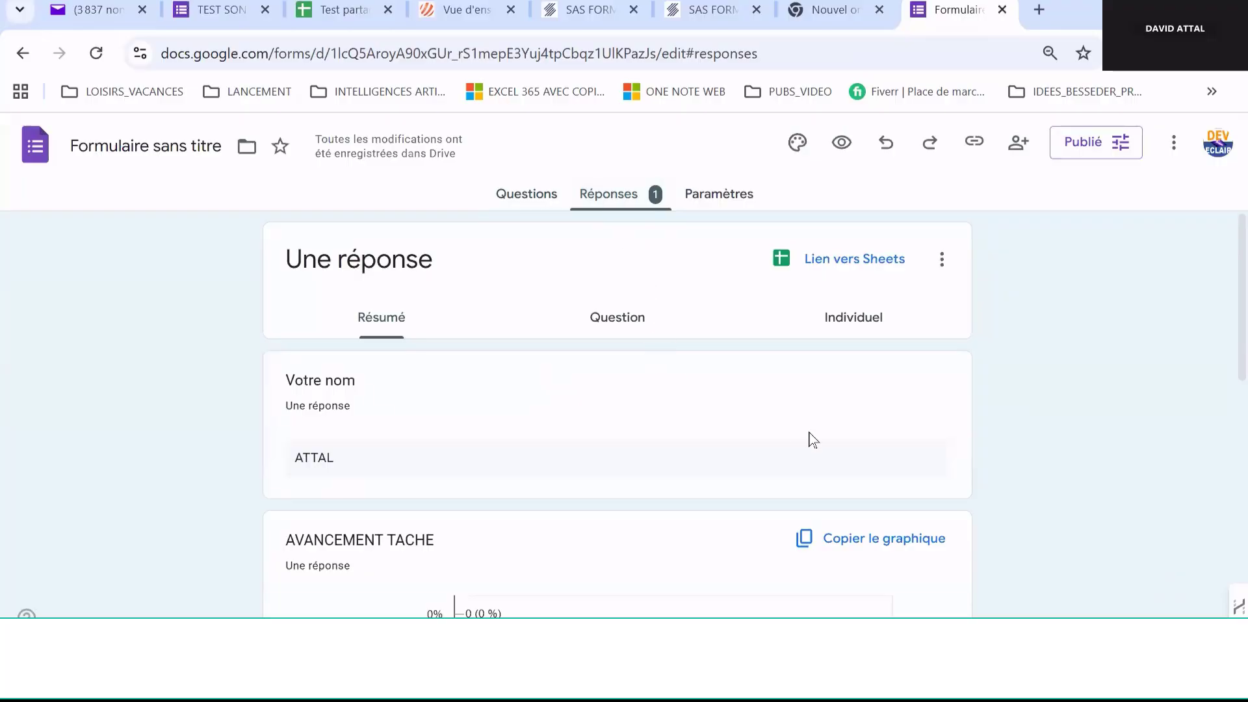
{"action": "left_click", "coordinate": [864, 263]}
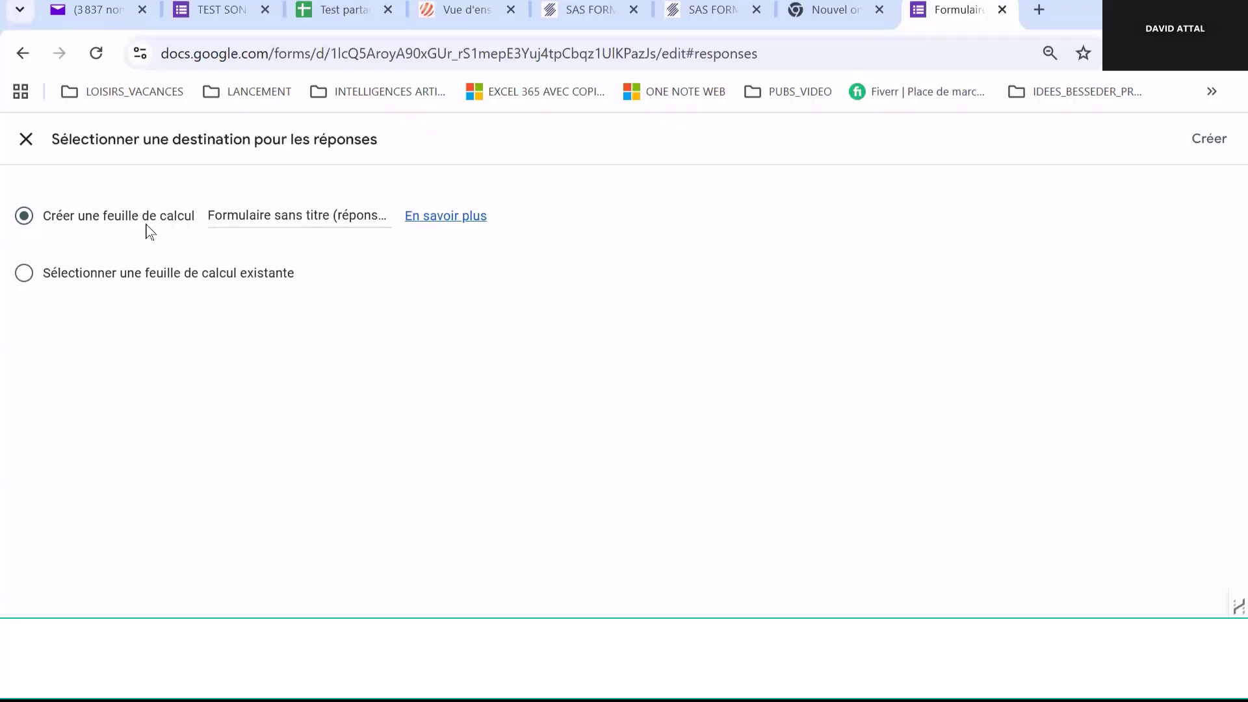
{"action": "left_click", "coordinate": [1209, 140]}
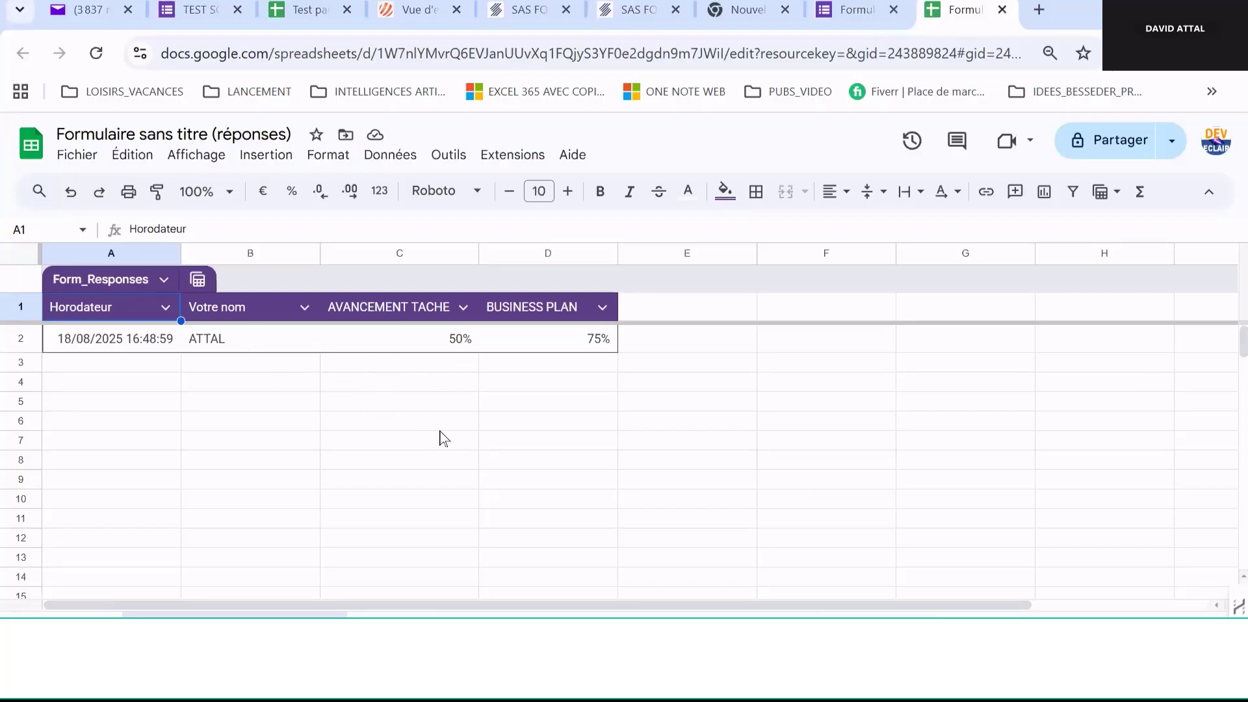
- Start a conditional formatting rule on the AVANCEMENT TACHE and BUSINESS PLAN columns for cells equal to 0%
{"action": "left_click", "coordinate": [399, 254]}
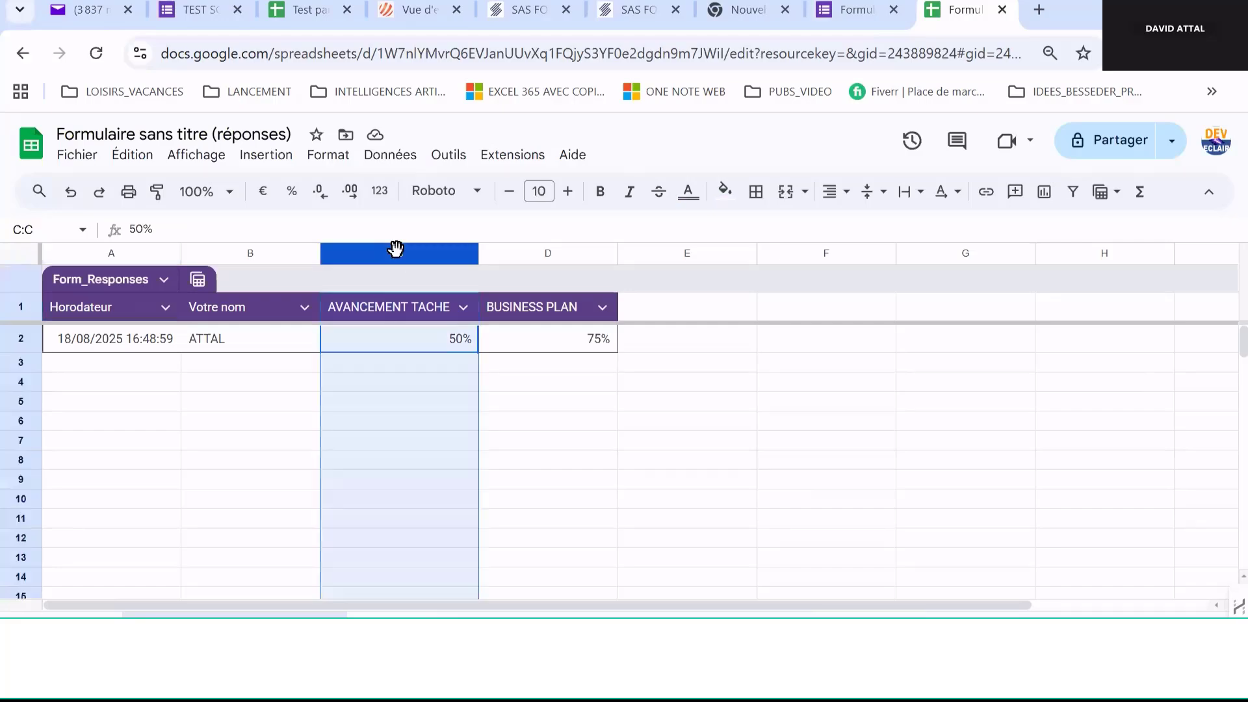
{"action": "key", "text": "shift+Right"}
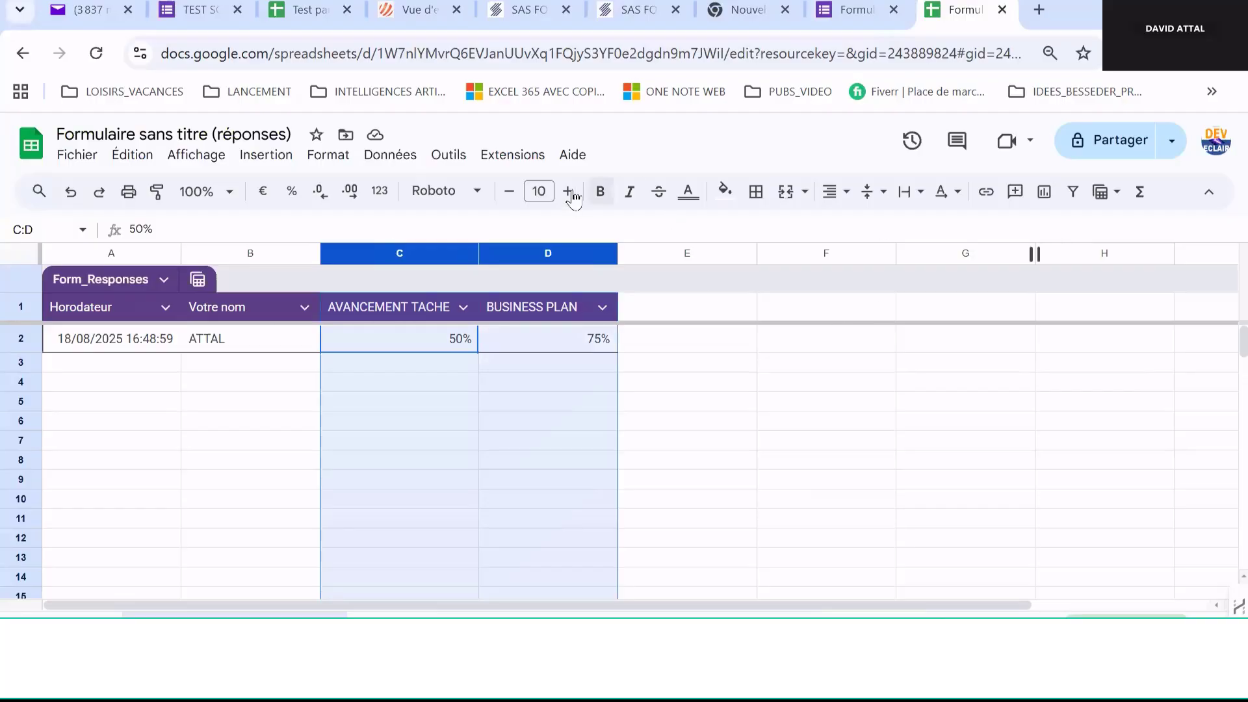
{"action": "left_click", "coordinate": [327, 156]}
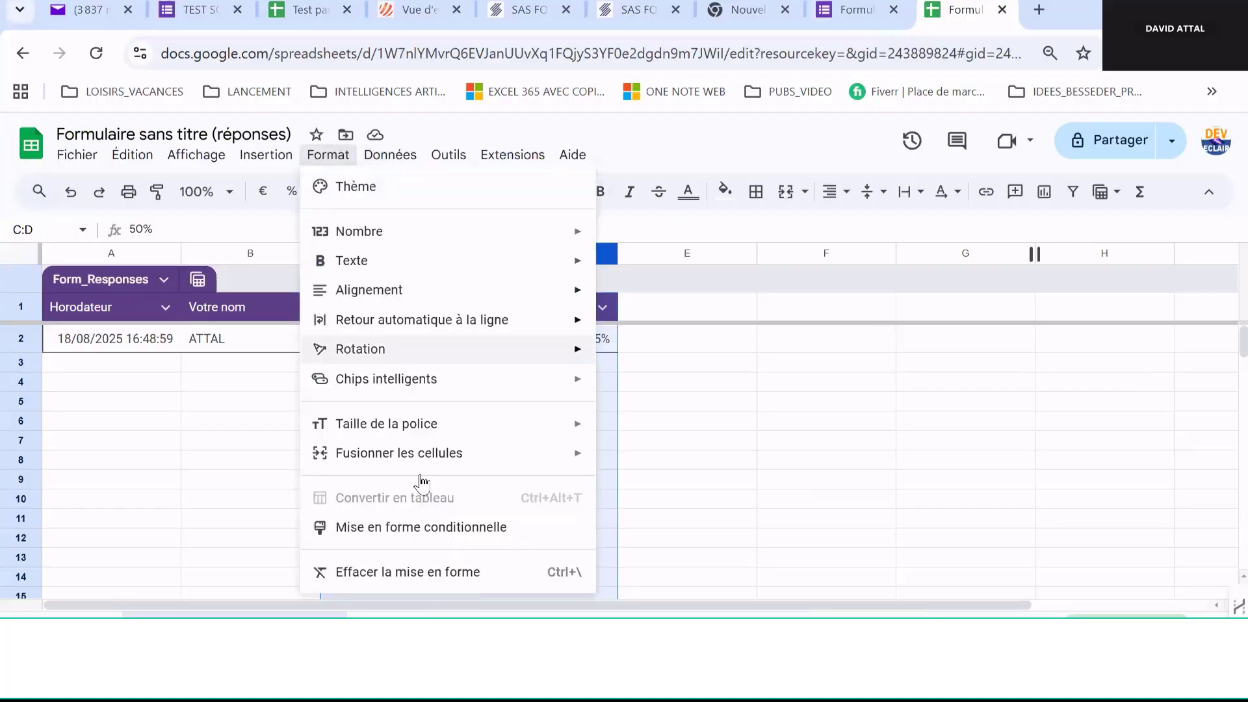
{"action": "left_click", "coordinate": [442, 529]}
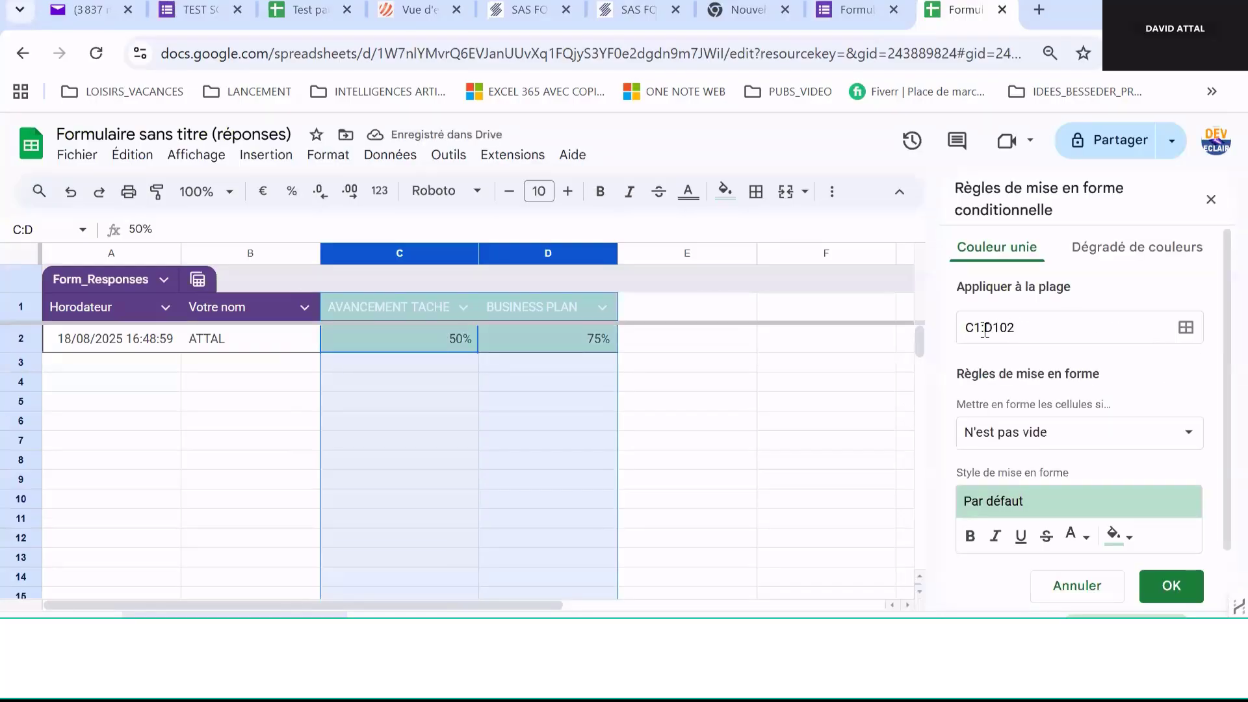
{"action": "left_click", "coordinate": [1183, 442]}
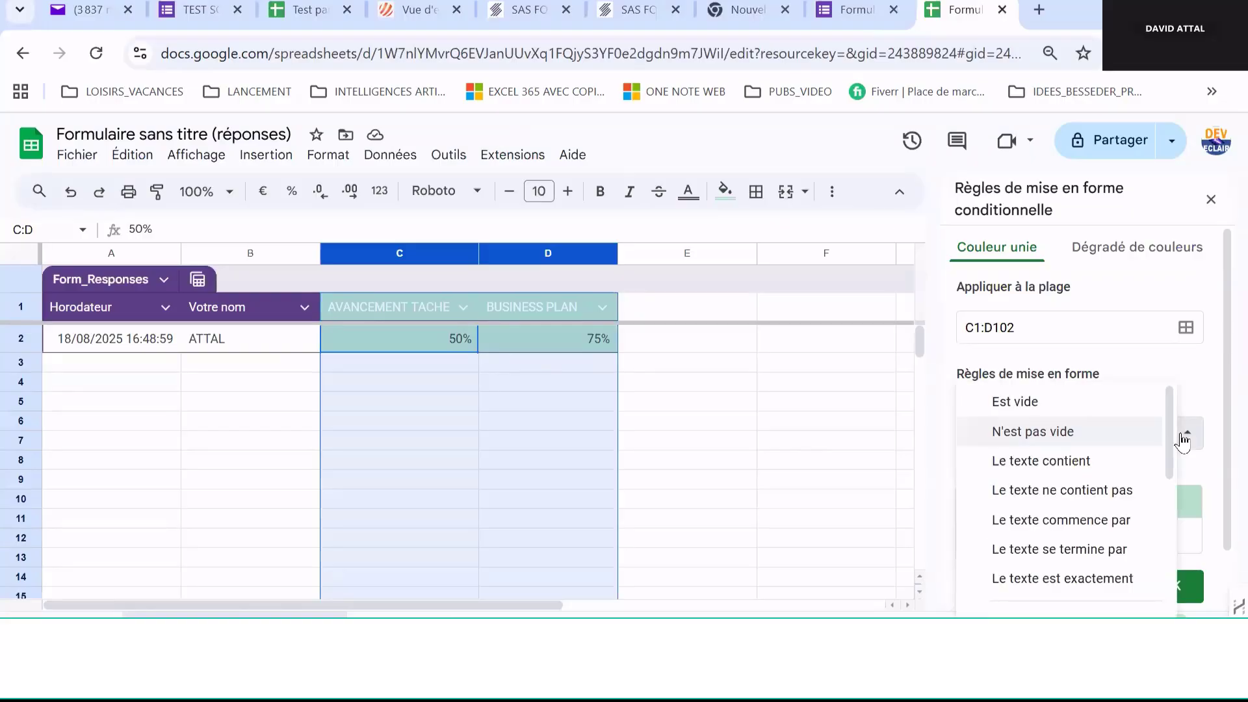
{"action": "scroll", "coordinate": [1170, 507], "scroll_direction": "down", "scroll_amount": 5}
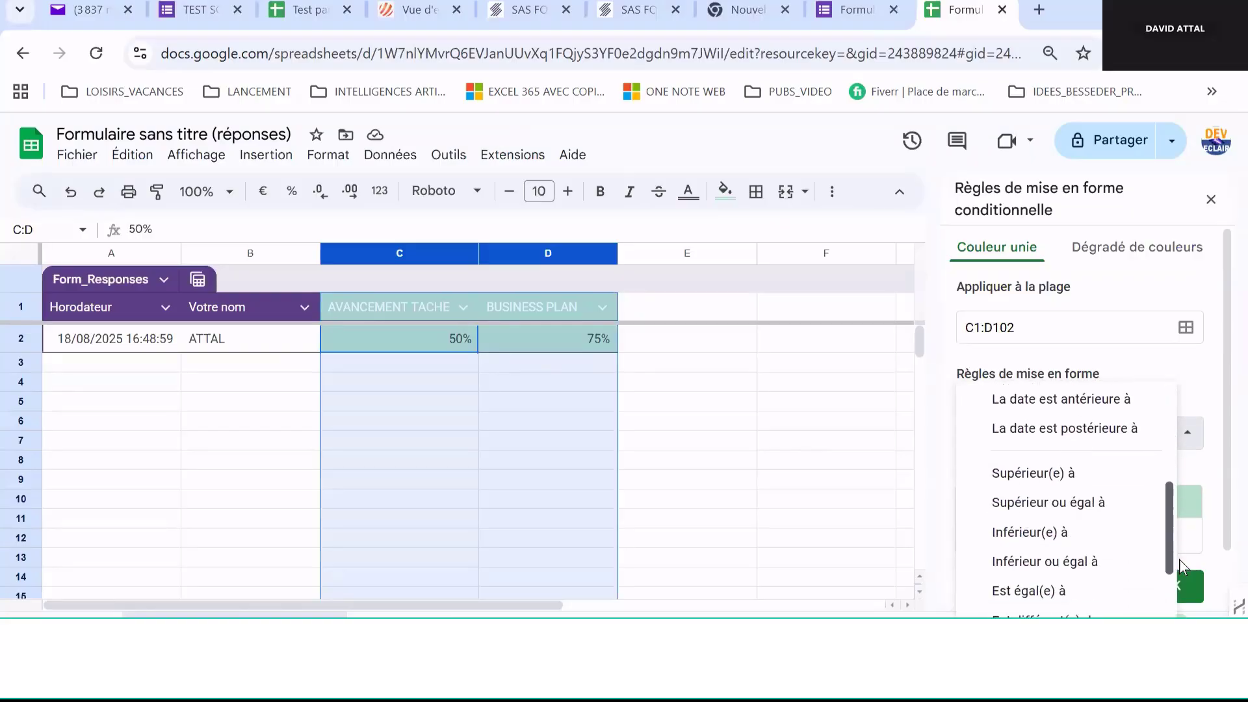
{"action": "scroll", "coordinate": [1179, 563], "scroll_direction": "down", "scroll_amount": 1}
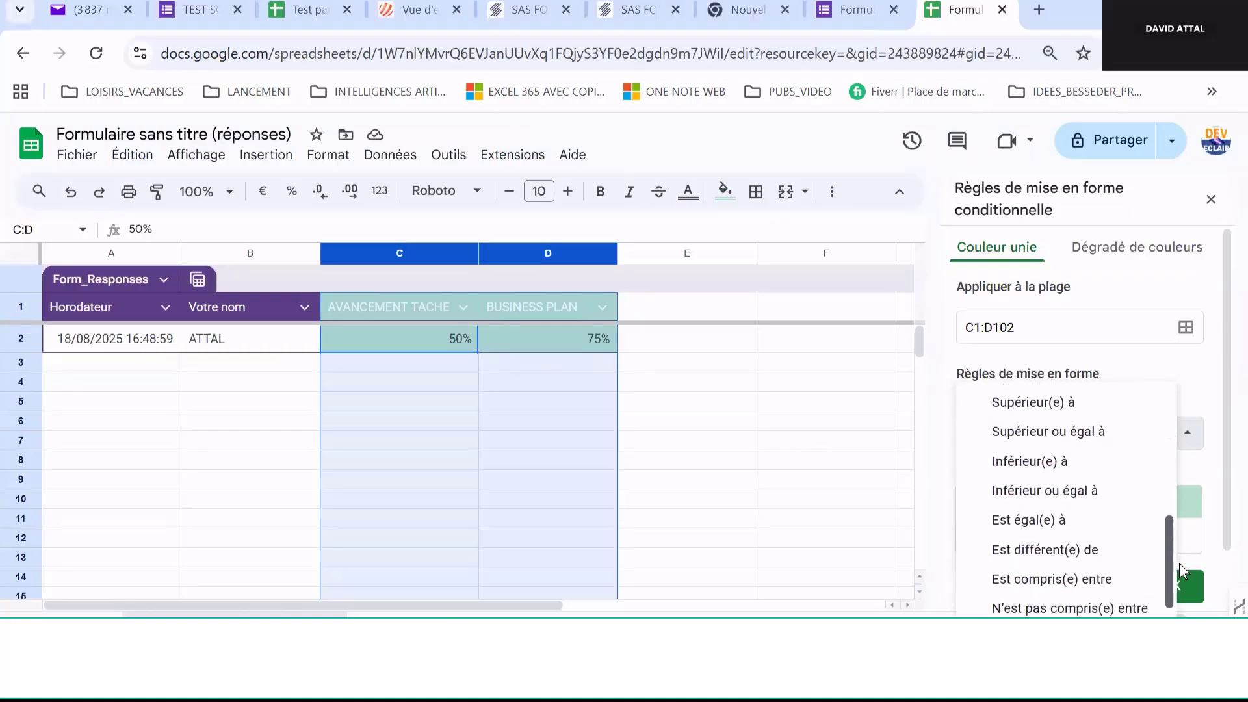
{"action": "left_click", "coordinate": [1090, 528]}
{"action": "left_click", "coordinate": [1016, 486]}
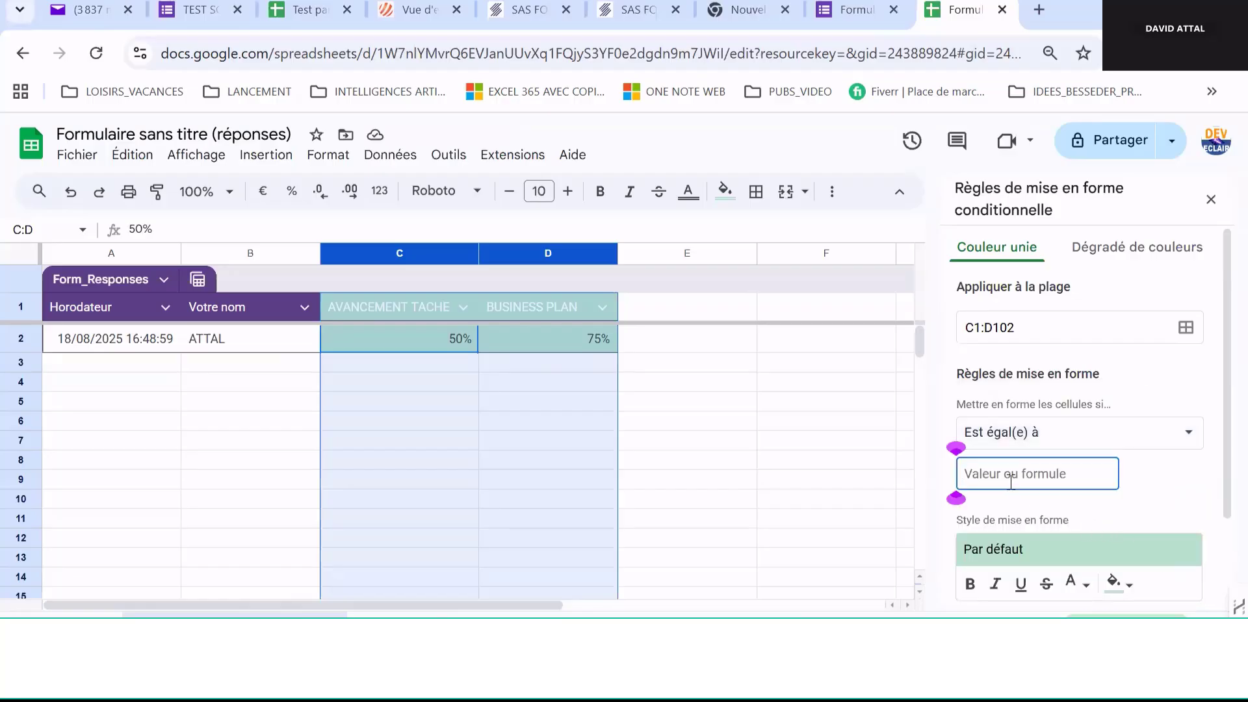
{"action": "type", "text": "0%"}
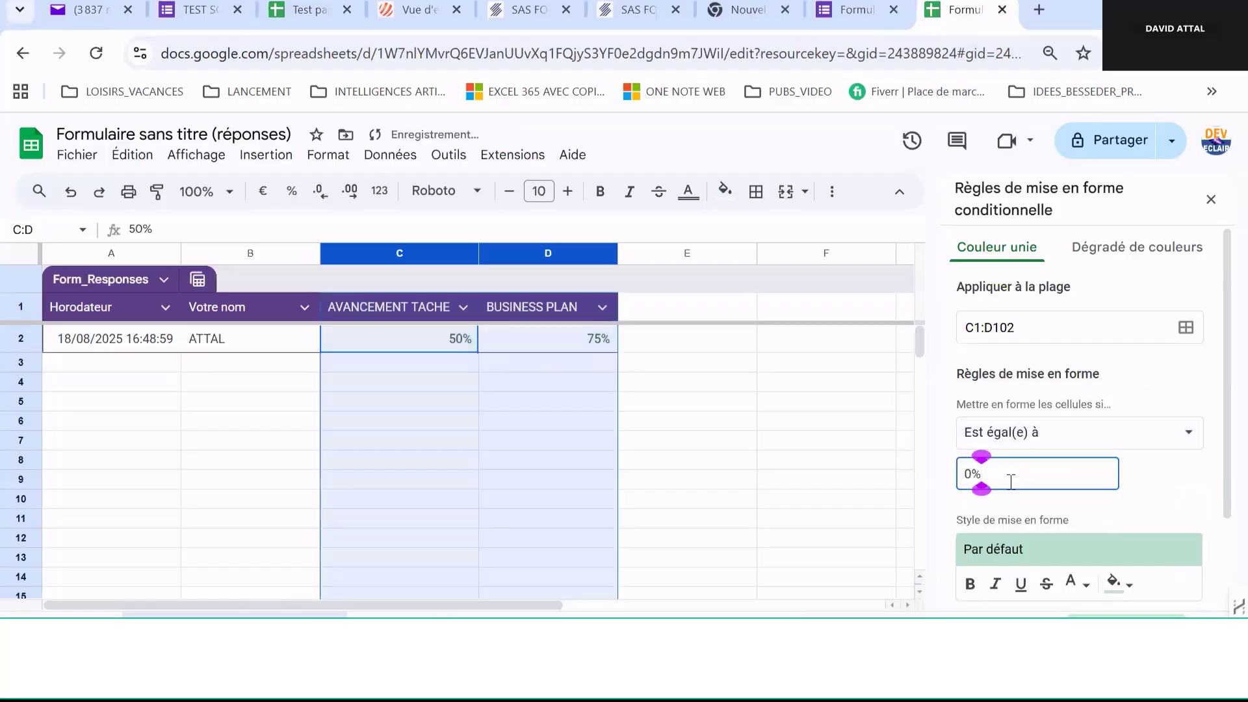
- Give the 0% formatting rule a red fill and save it
{"action": "left_click", "coordinate": [1117, 583]}
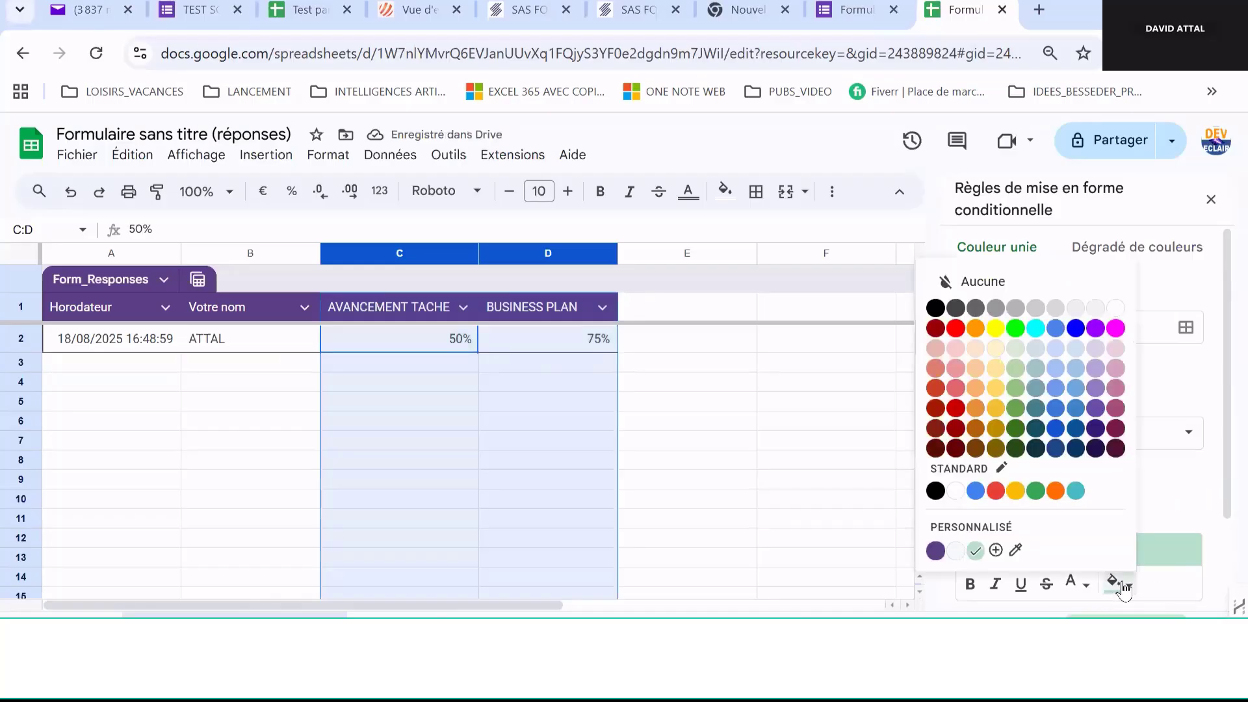
{"action": "left_click", "coordinate": [995, 491]}
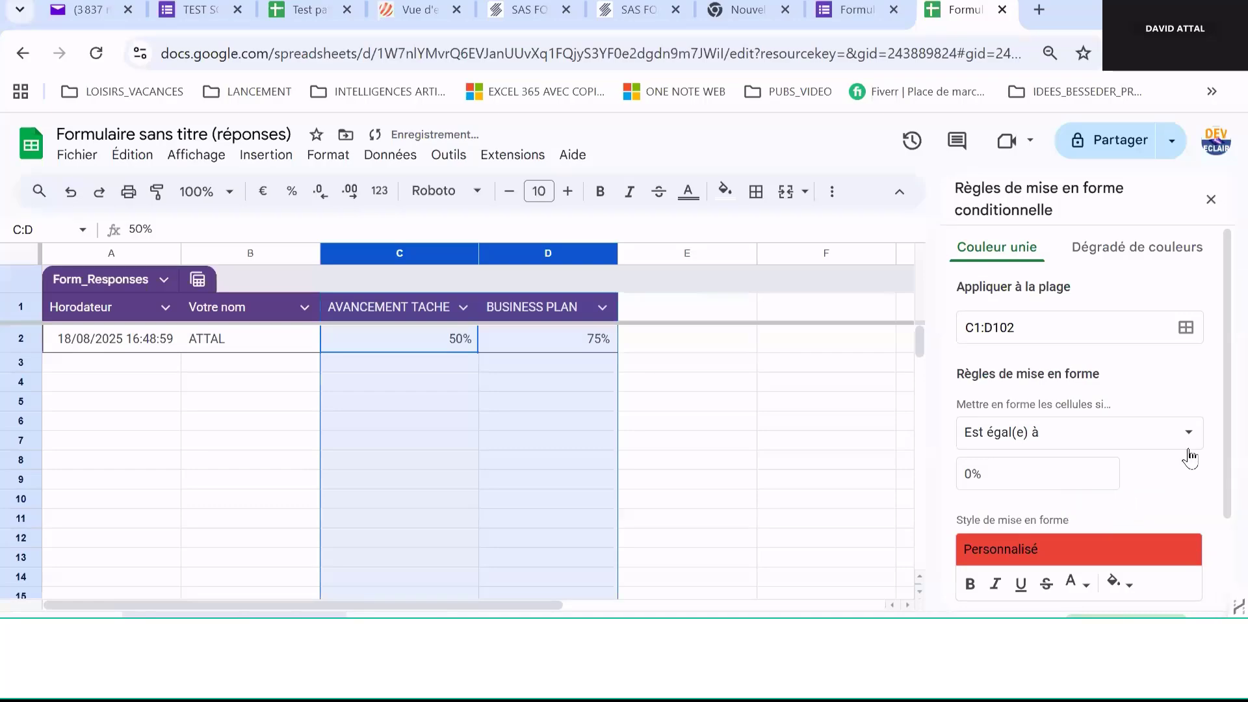
{"action": "scroll", "coordinate": [1219, 446], "scroll_direction": "down", "scroll_amount": 3}
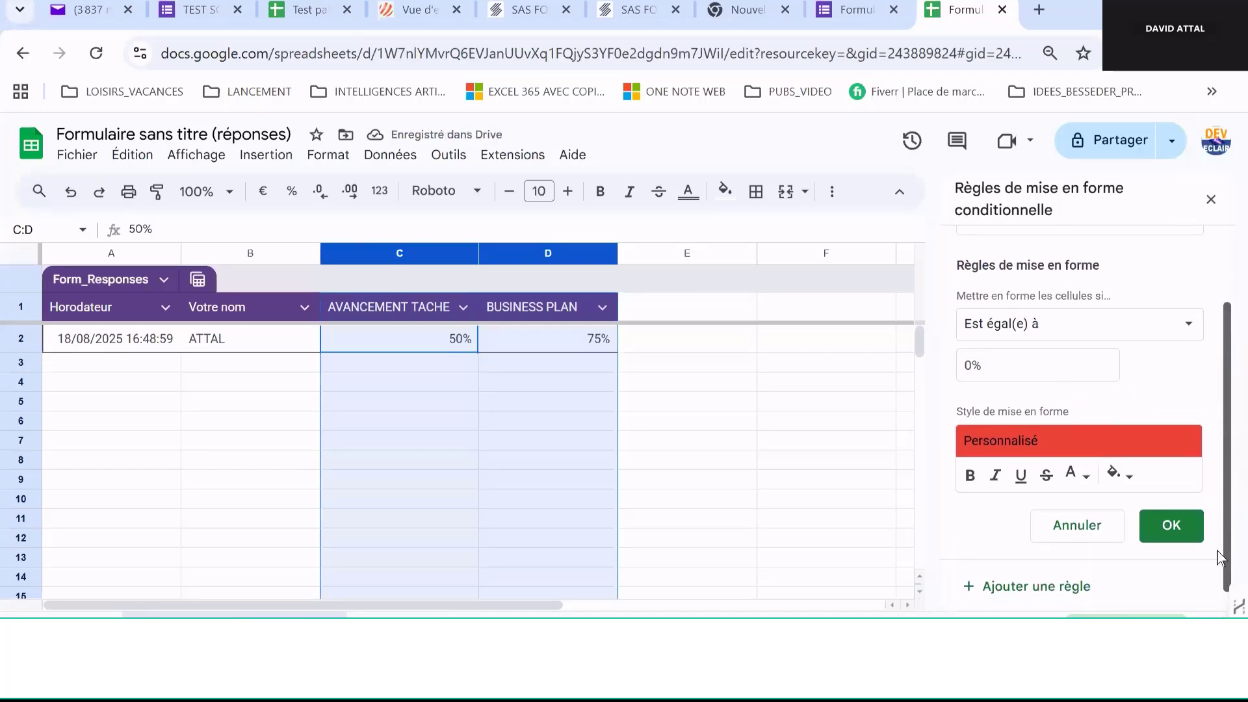
{"action": "left_click", "coordinate": [1170, 521]}
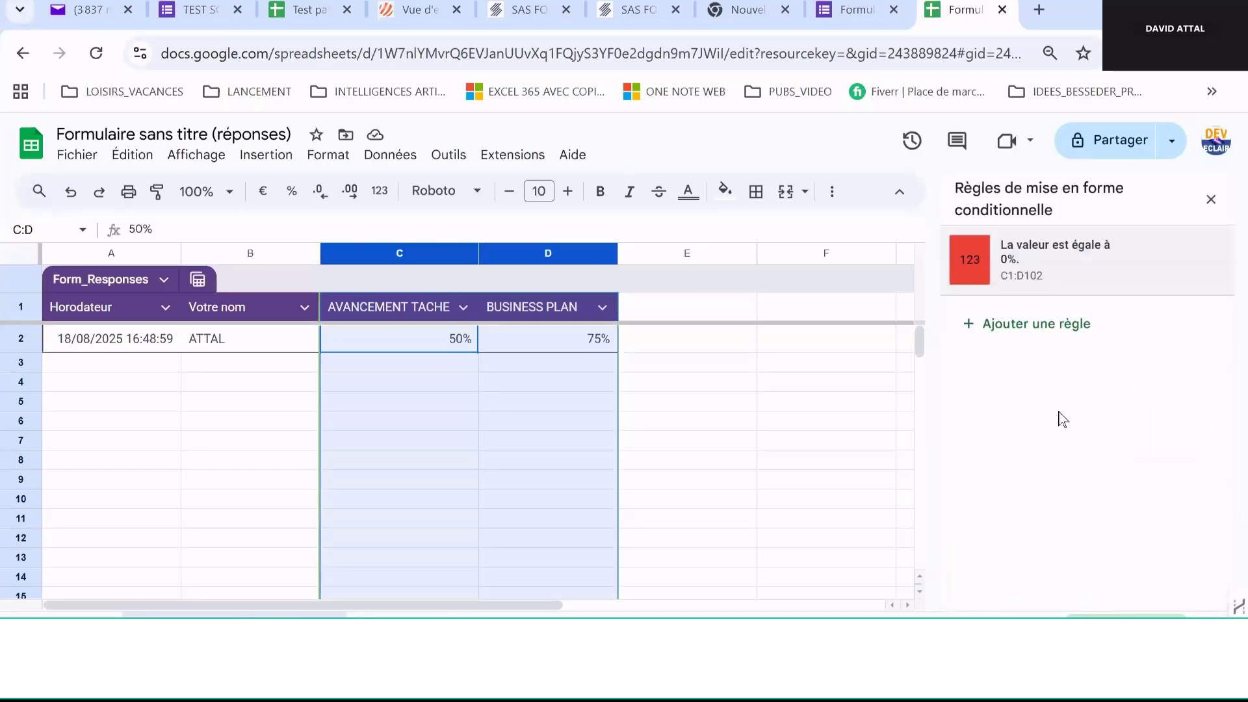
- Add a second conditional formatting rule on C1:D102 that fills cells equal to 50% with the standard yellow
{"action": "left_click", "coordinate": [1025, 324]}
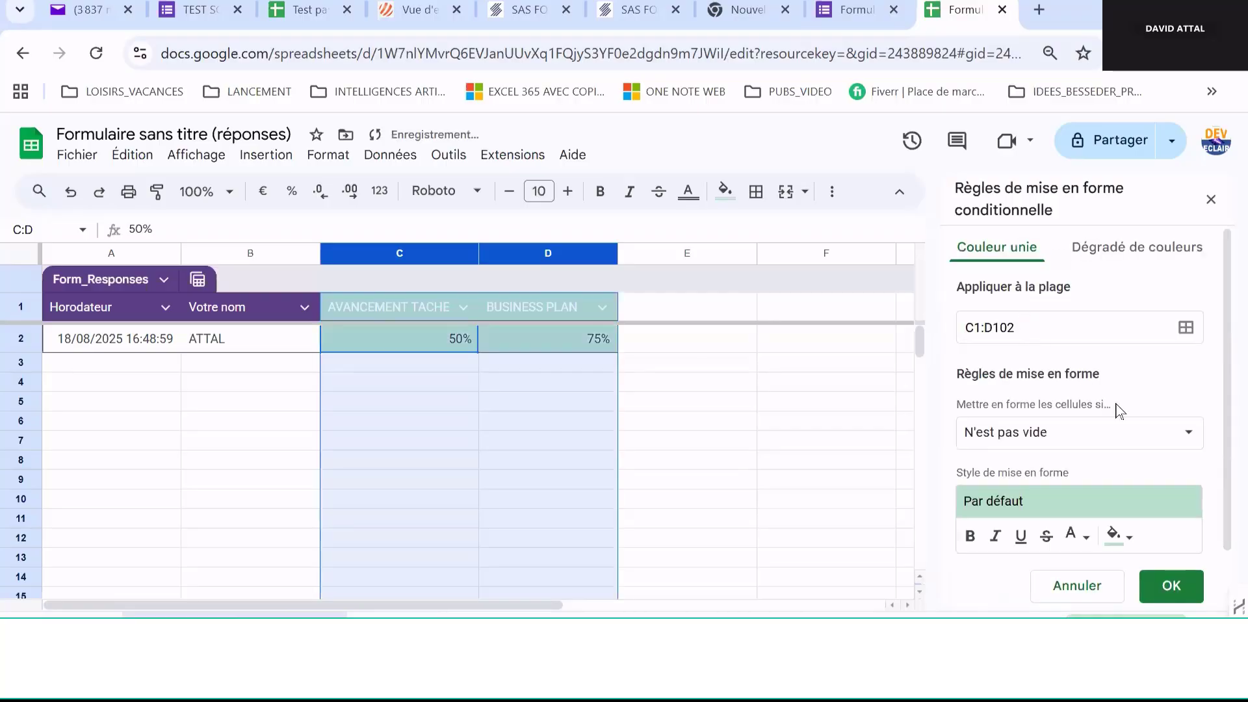
{"action": "left_click", "coordinate": [1164, 435]}
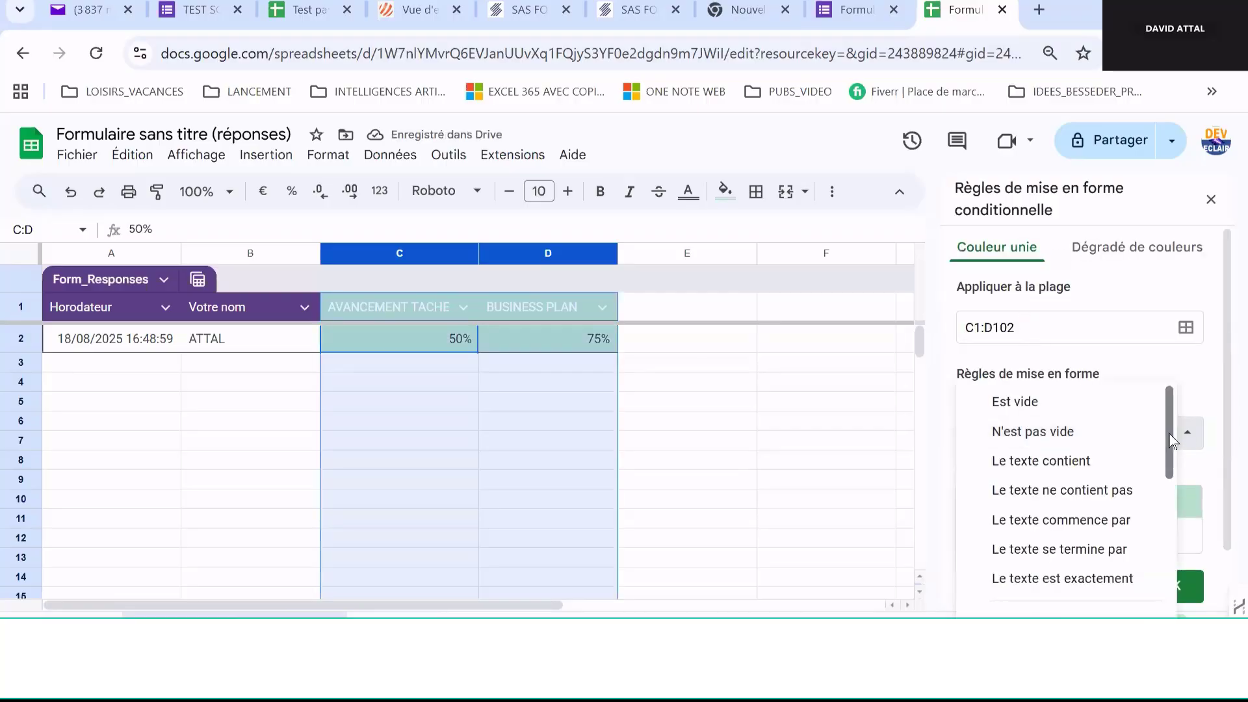
{"action": "left_click_drag", "start_coordinate": [1168, 430], "coordinate": [1178, 610]}
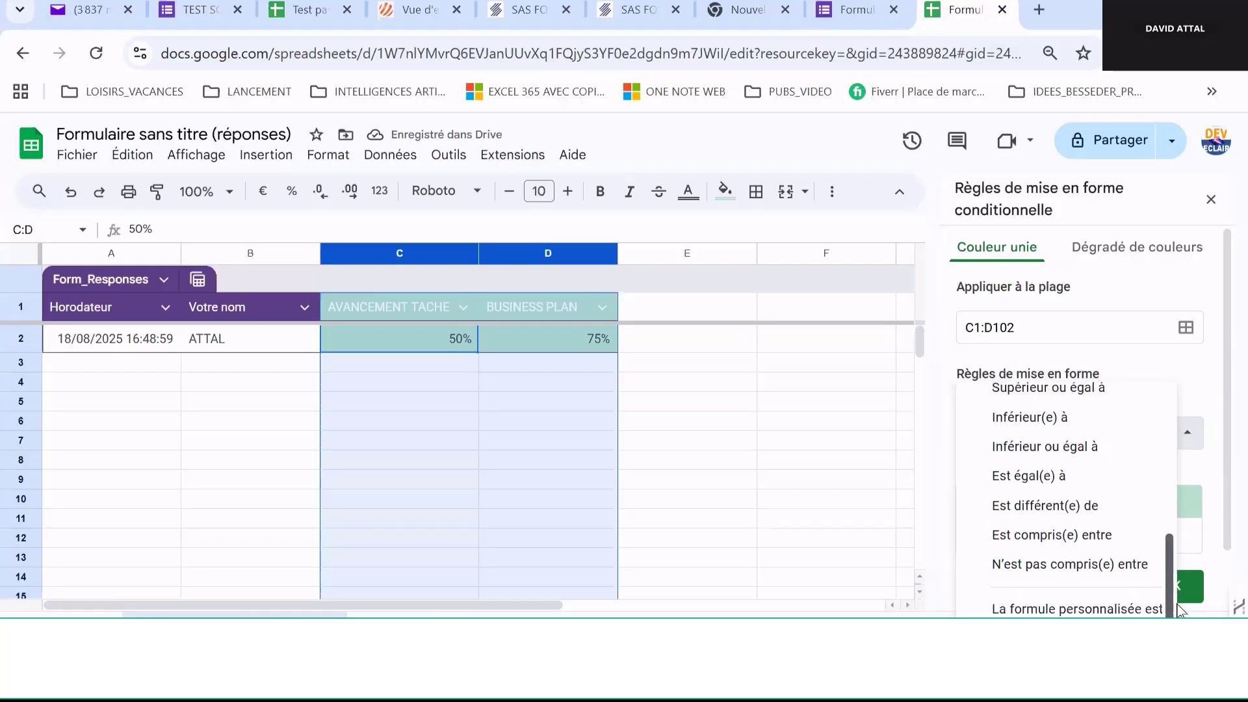
{"action": "left_click", "coordinate": [1073, 476]}
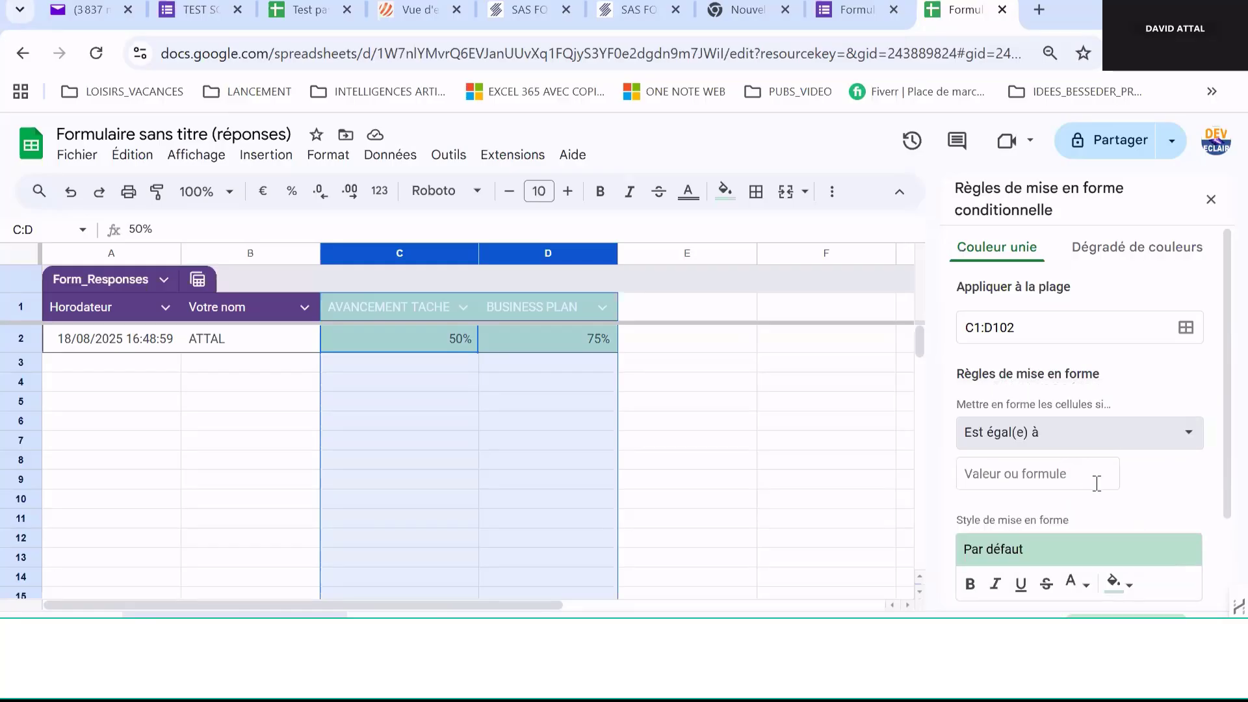
{"action": "left_click", "coordinate": [1024, 476]}
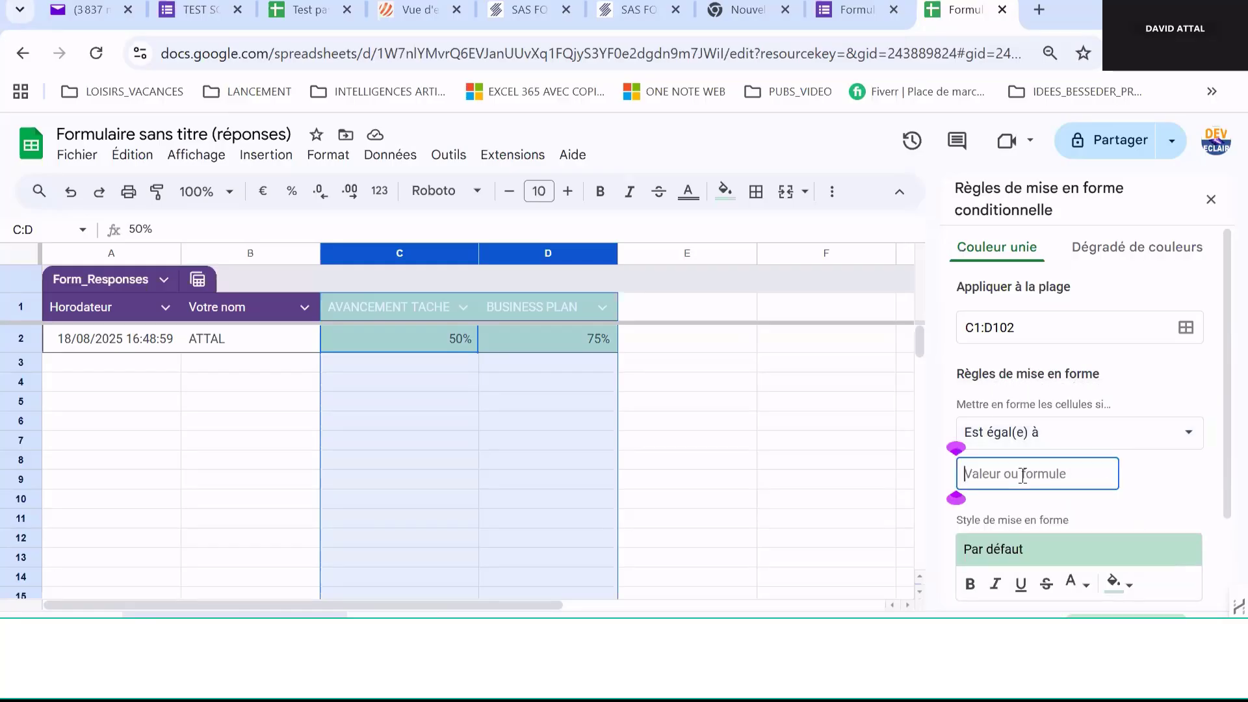
{"action": "type", "text": "50%"}
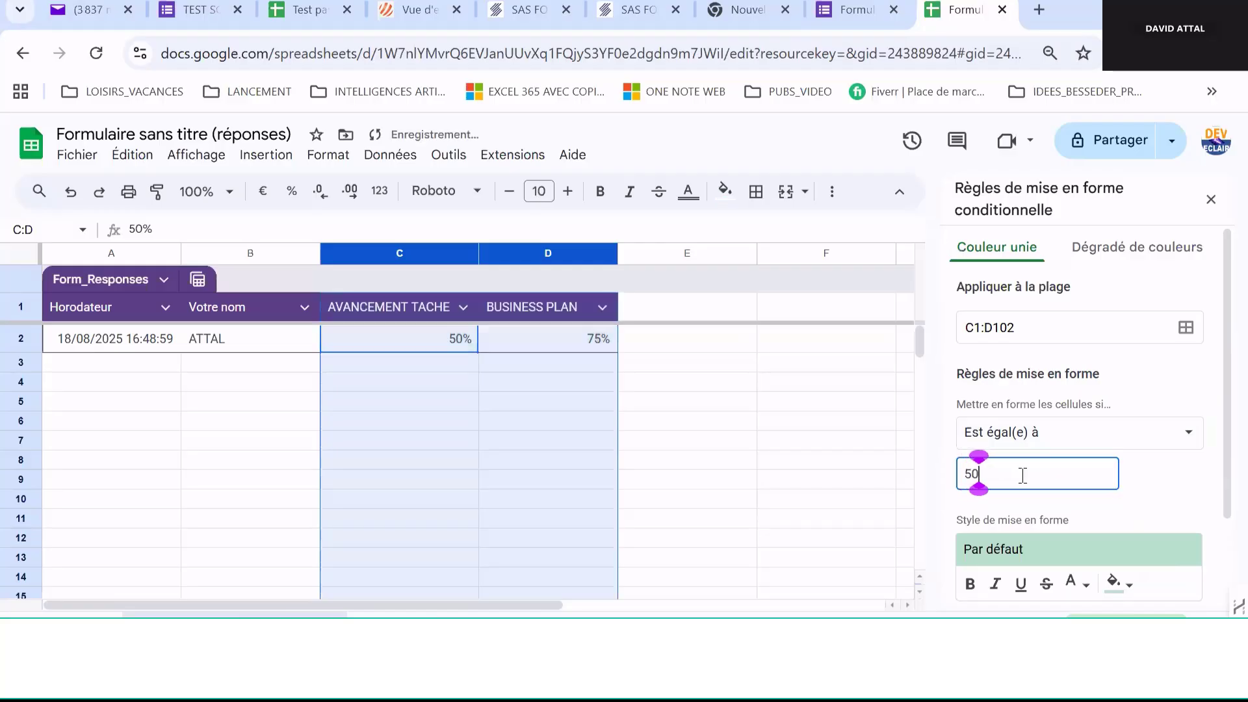
{"action": "left_click", "coordinate": [1123, 584]}
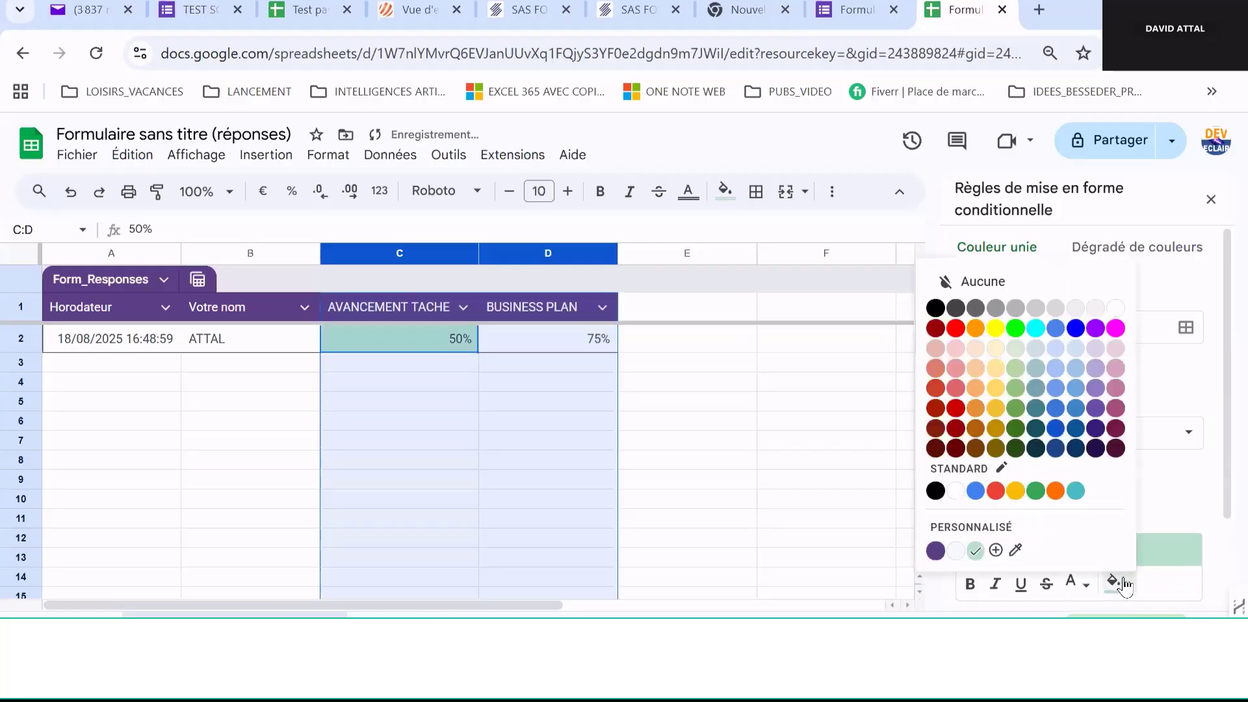
{"action": "left_click", "coordinate": [1016, 492]}
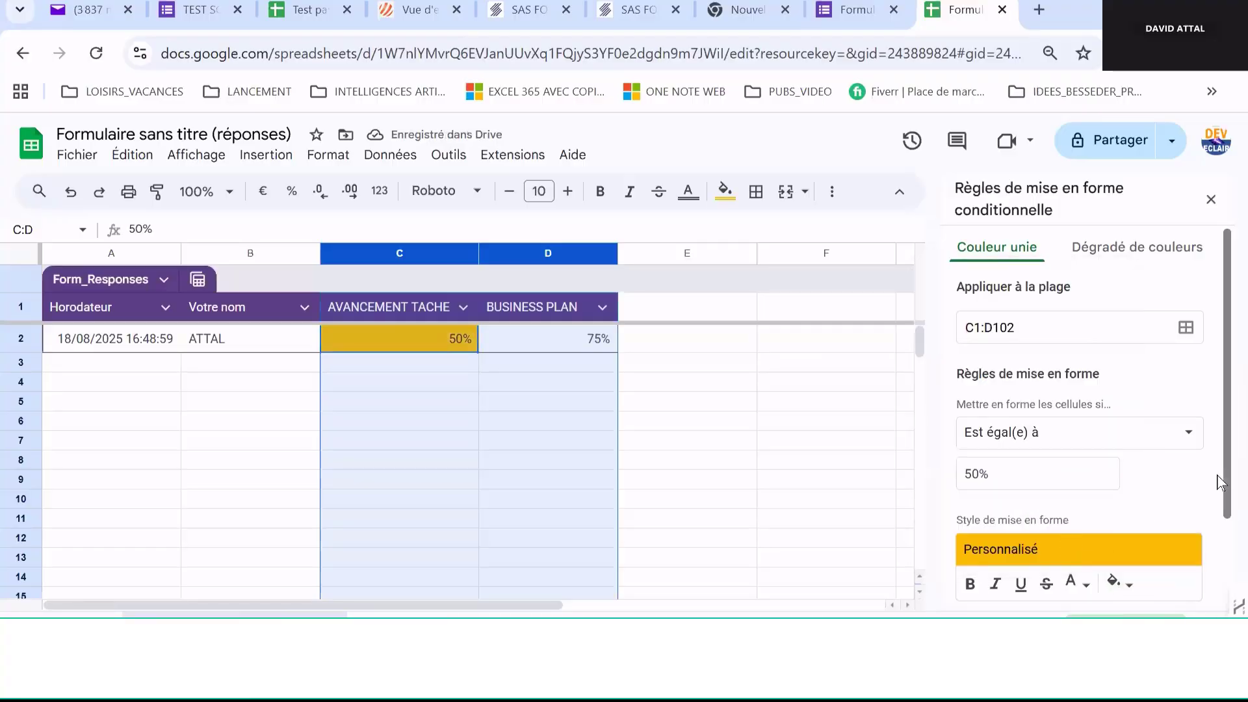
{"action": "scroll", "coordinate": [1195, 500], "scroll_direction": "down", "scroll_amount": 2}
{"action": "left_click", "coordinate": [1178, 523]}
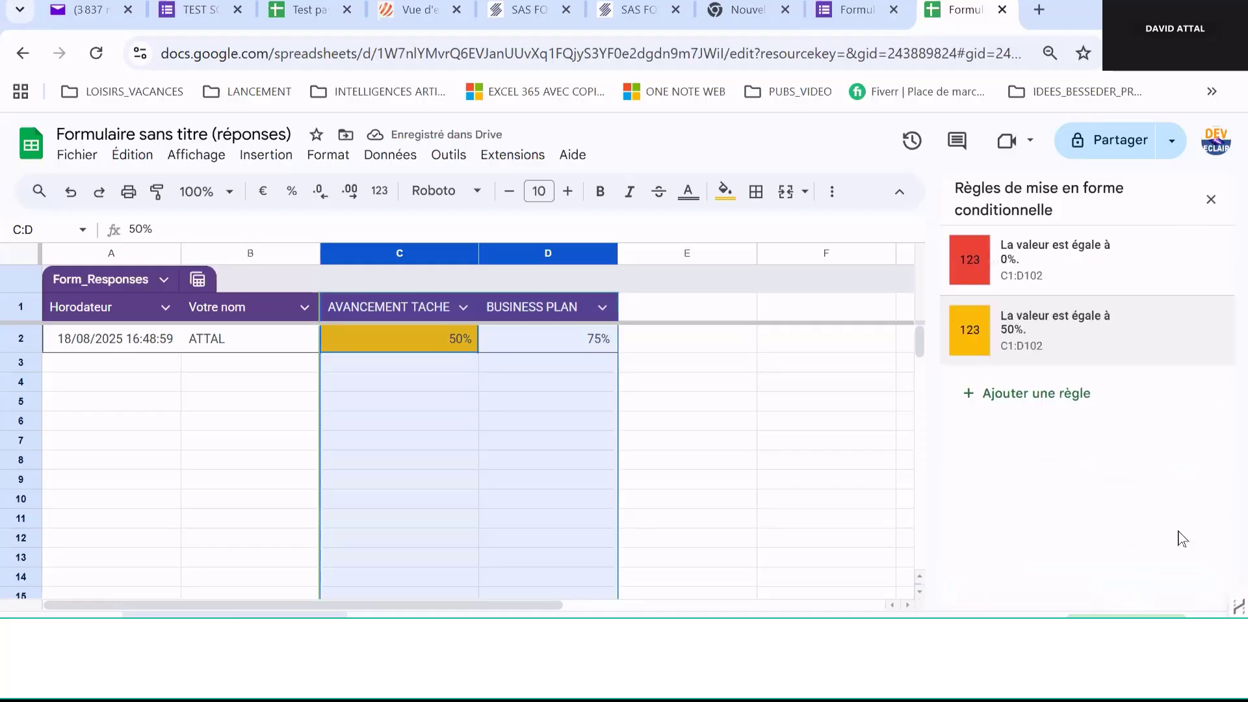
- Add a third conditional formatting rule on C1:D102 giving cells equal to 100% the default green style, and close the rules
{"action": "left_click", "coordinate": [1038, 398]}
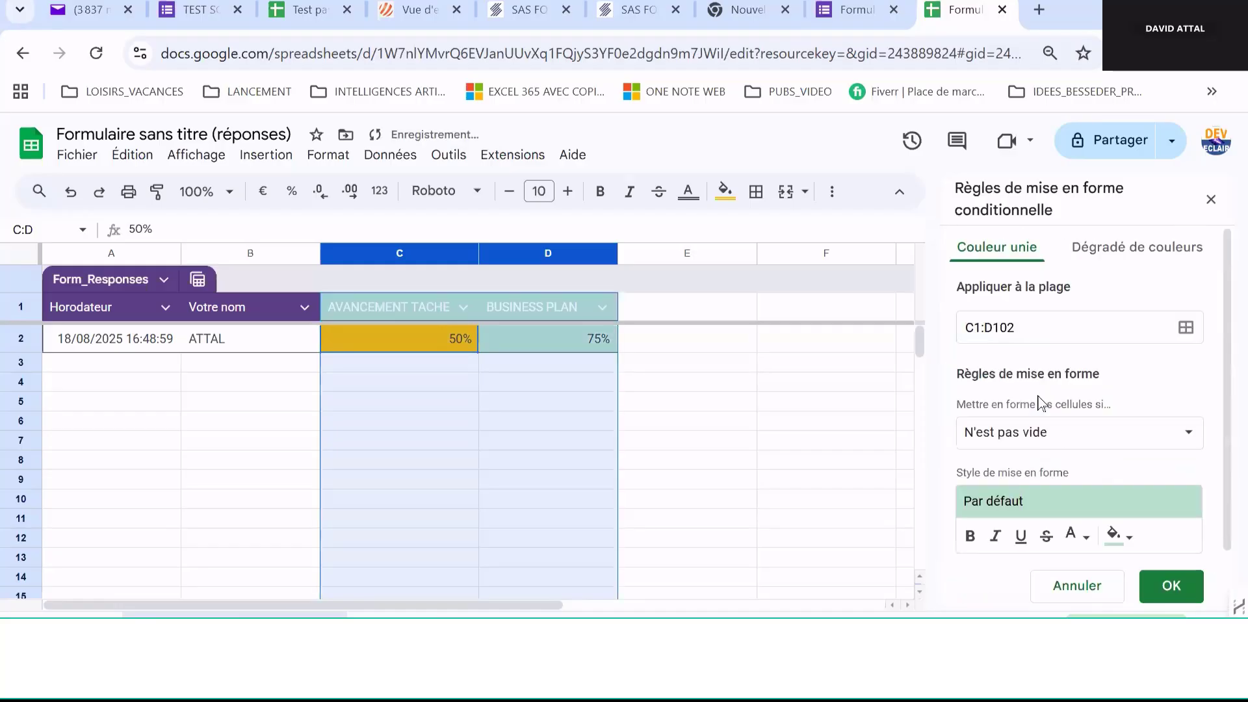
{"action": "left_click", "coordinate": [1140, 437]}
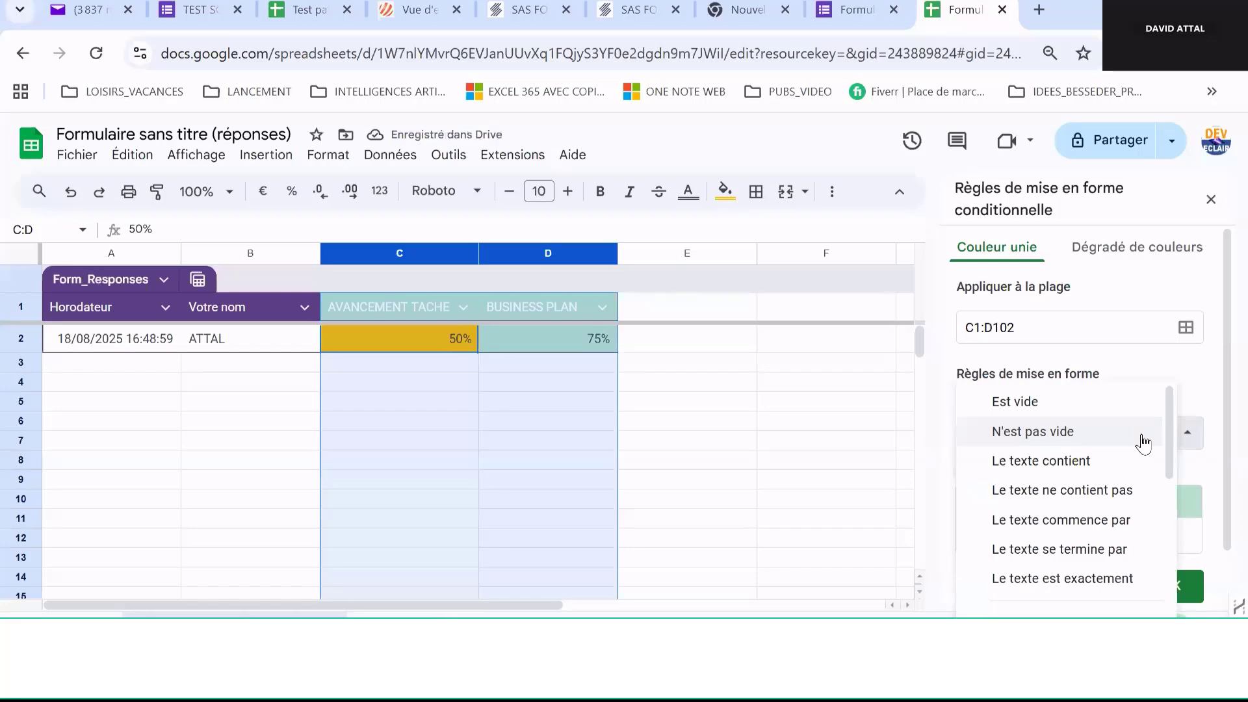
{"action": "scroll", "coordinate": [1167, 432], "scroll_direction": "down", "scroll_amount": 5}
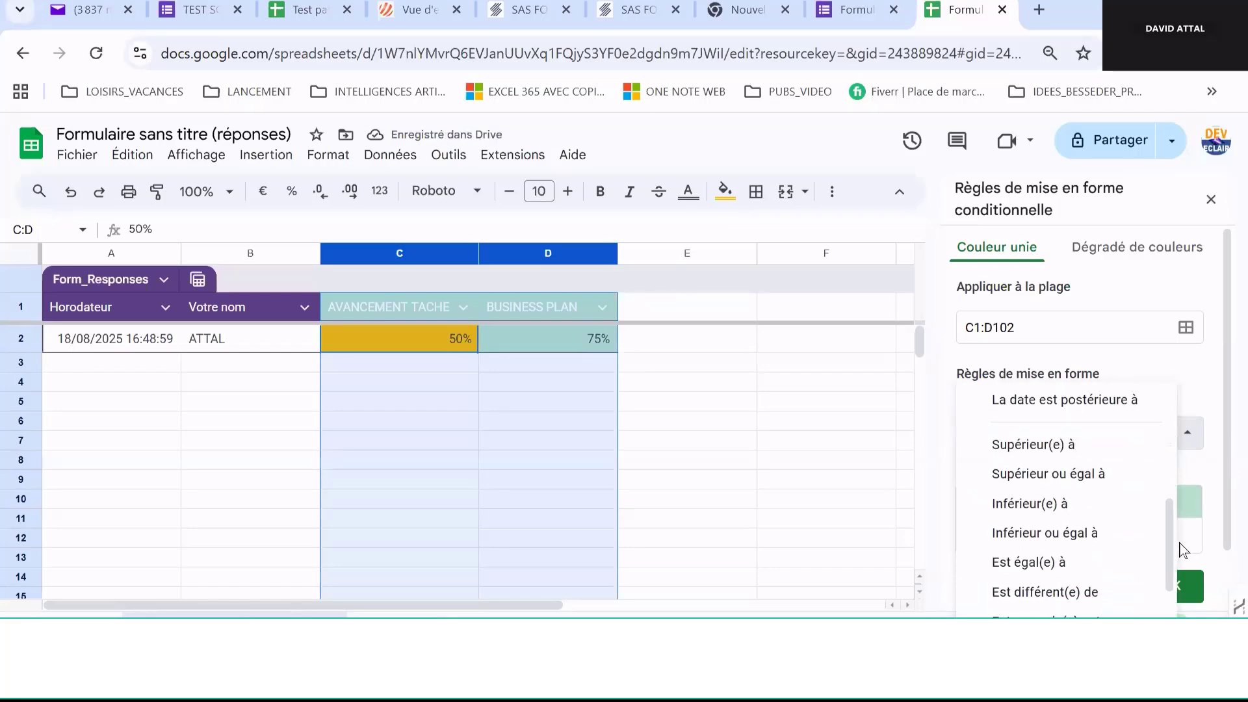
{"action": "left_click", "coordinate": [1076, 562]}
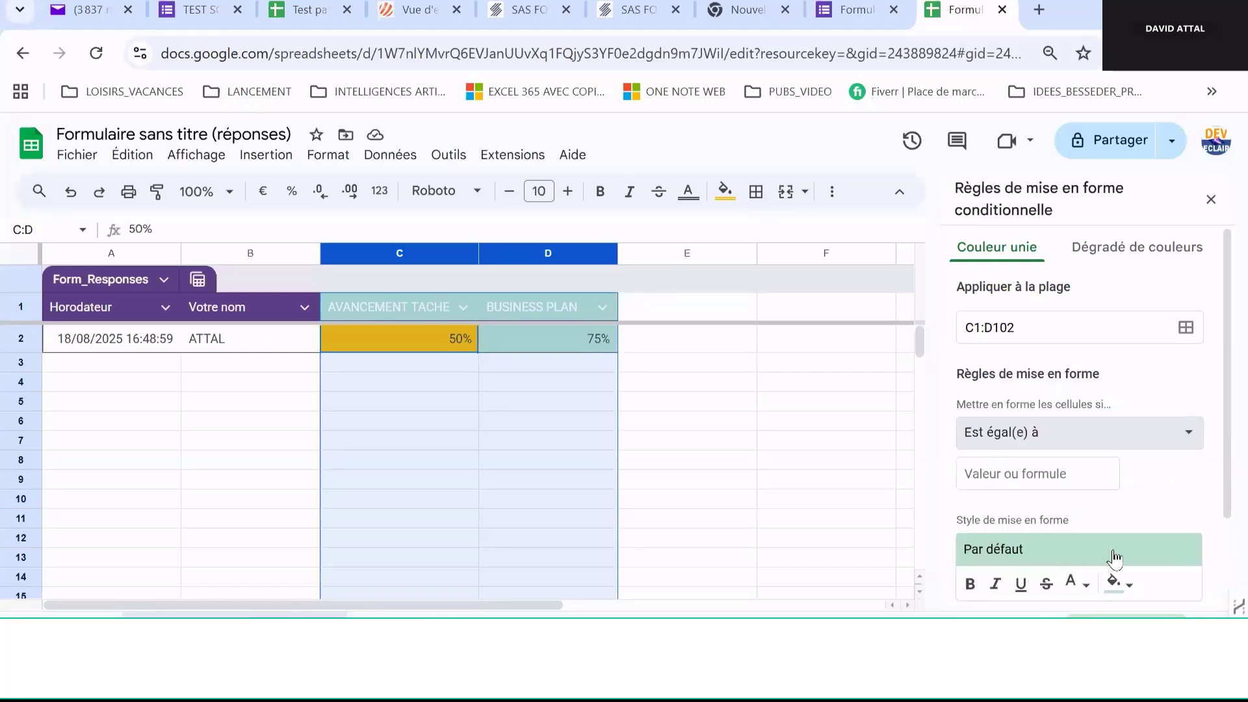
{"action": "left_click", "coordinate": [989, 472]}
{"action": "type", "text": "100%"}
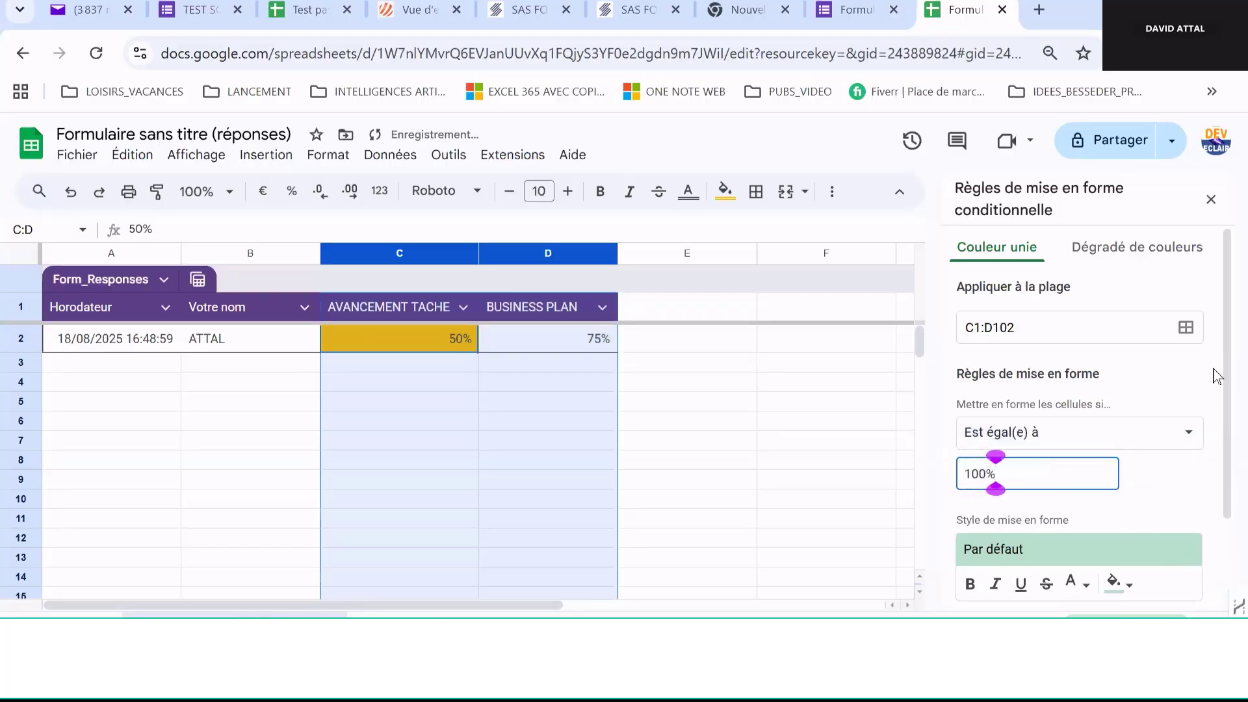
{"action": "left_click_drag", "start_coordinate": [1223, 352], "coordinate": [1223, 456]}
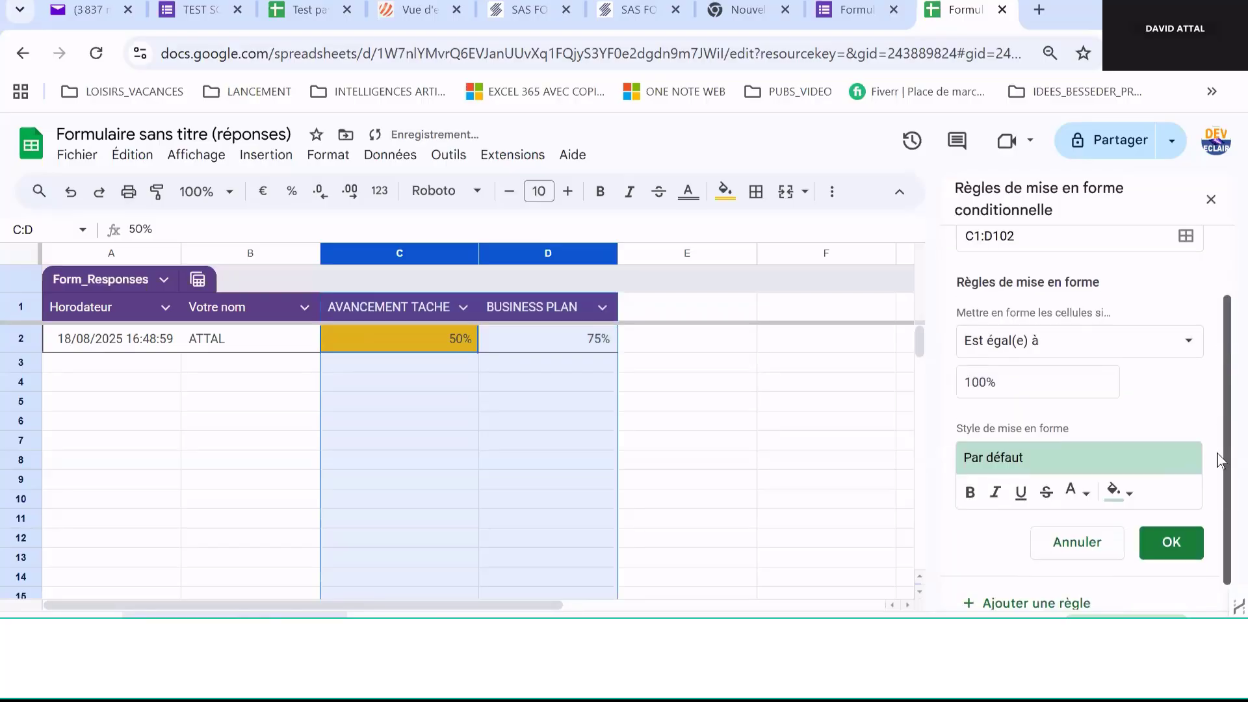
{"action": "left_click", "coordinate": [1169, 522]}
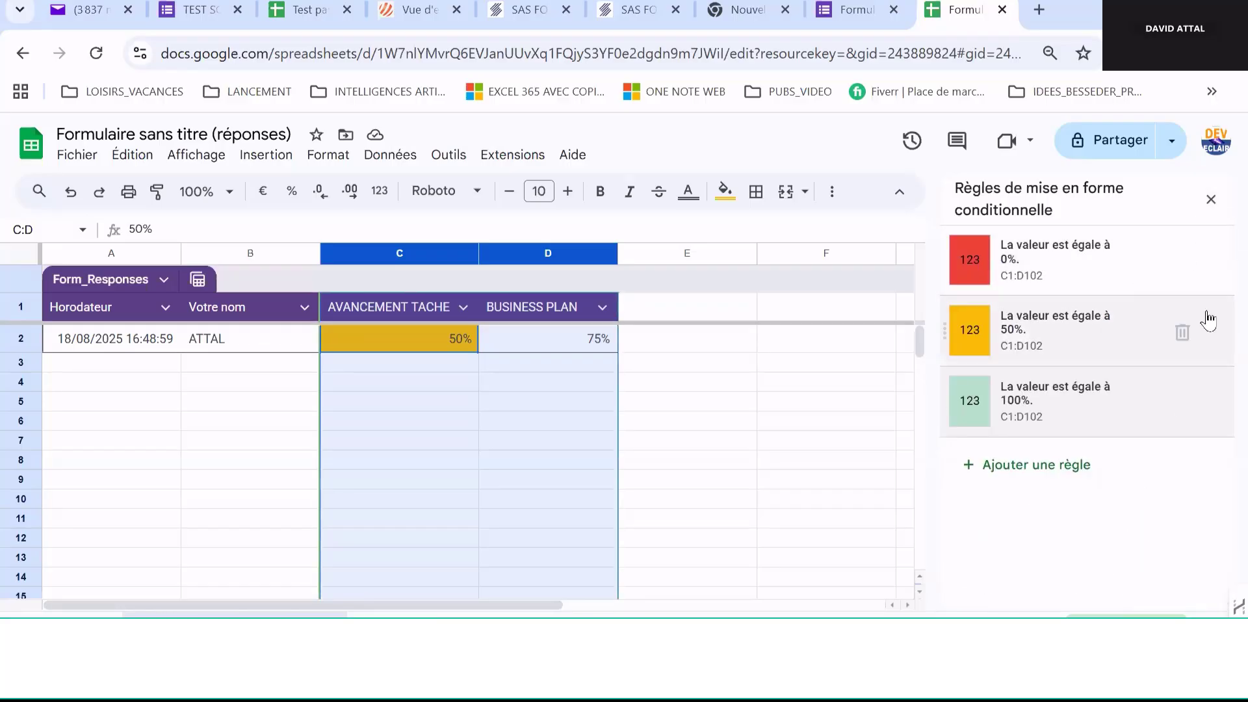
{"action": "left_click", "coordinate": [1211, 200]}
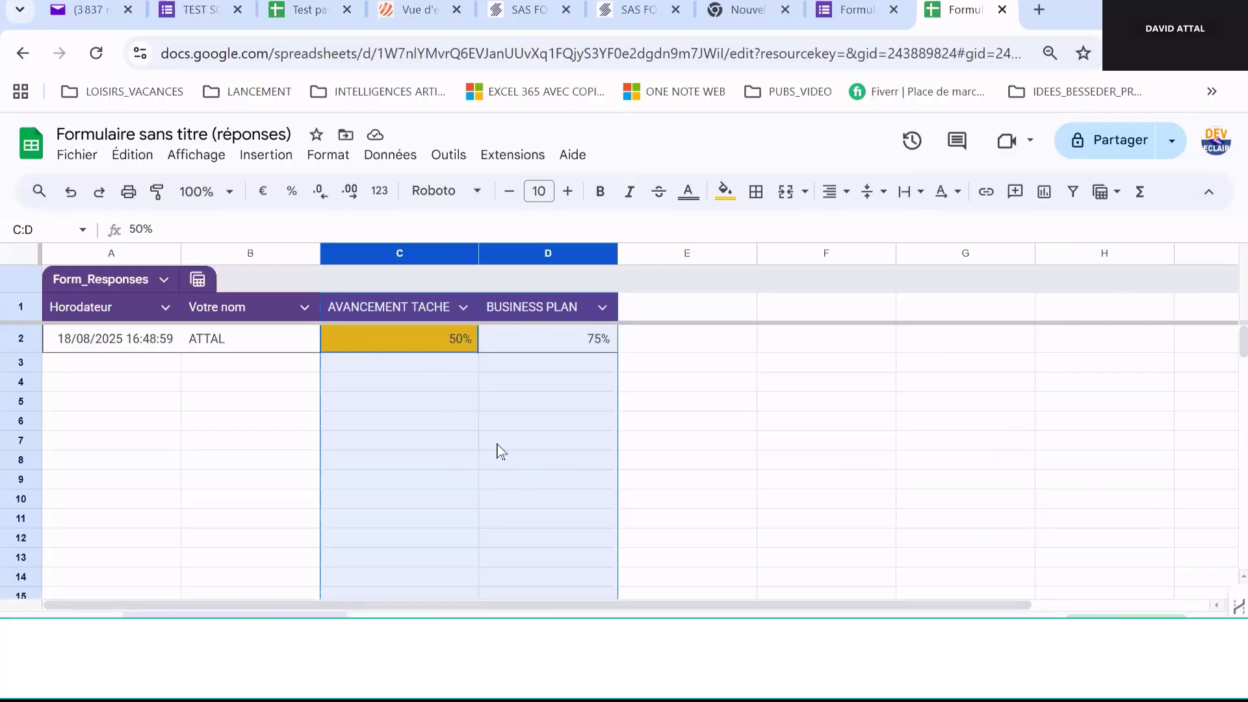
- Switch to the submitted TEST SONDAGE survey, start another response and fill in the respondent's name
{"action": "left_click", "coordinate": [856, 14]}
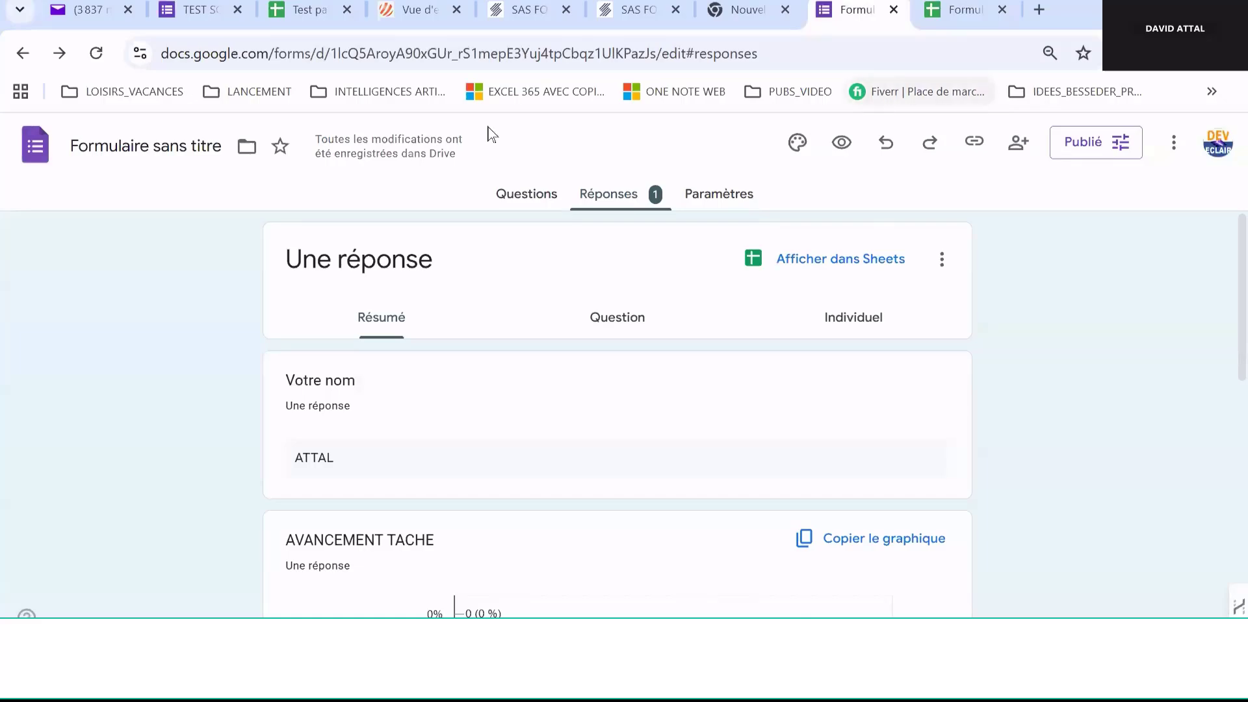
{"action": "left_click", "coordinate": [203, 12]}
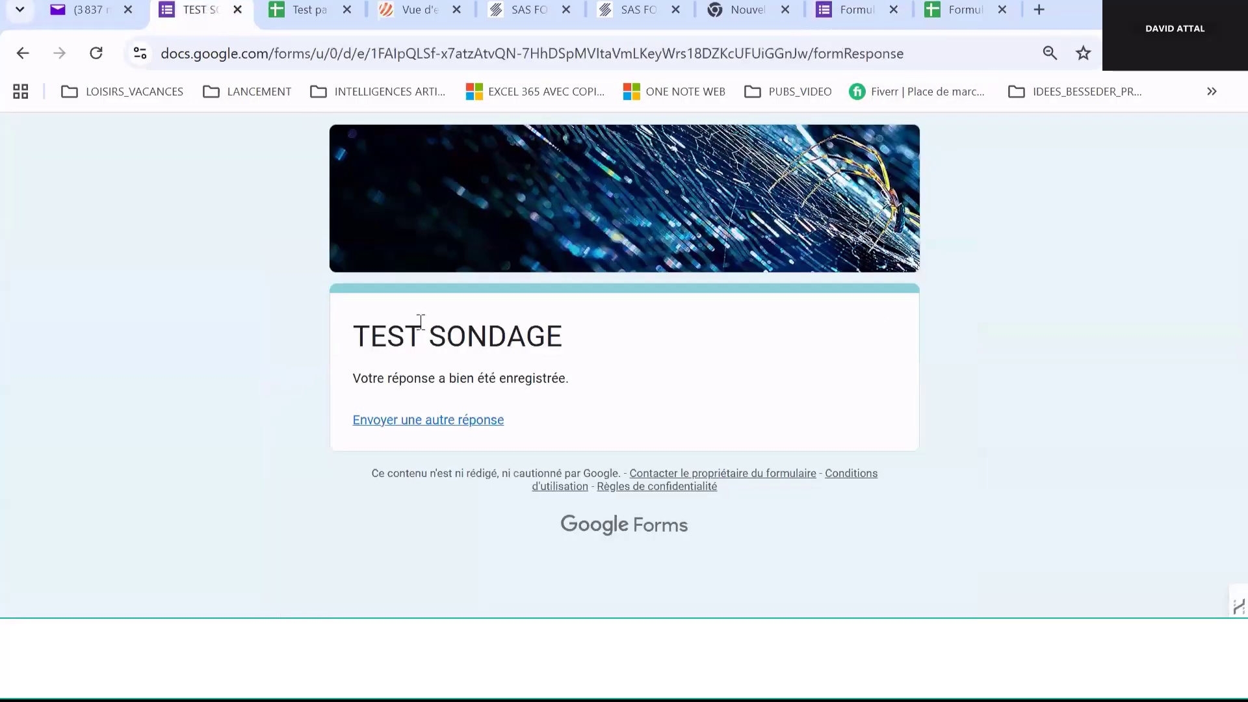
{"action": "left_click", "coordinate": [437, 424]}
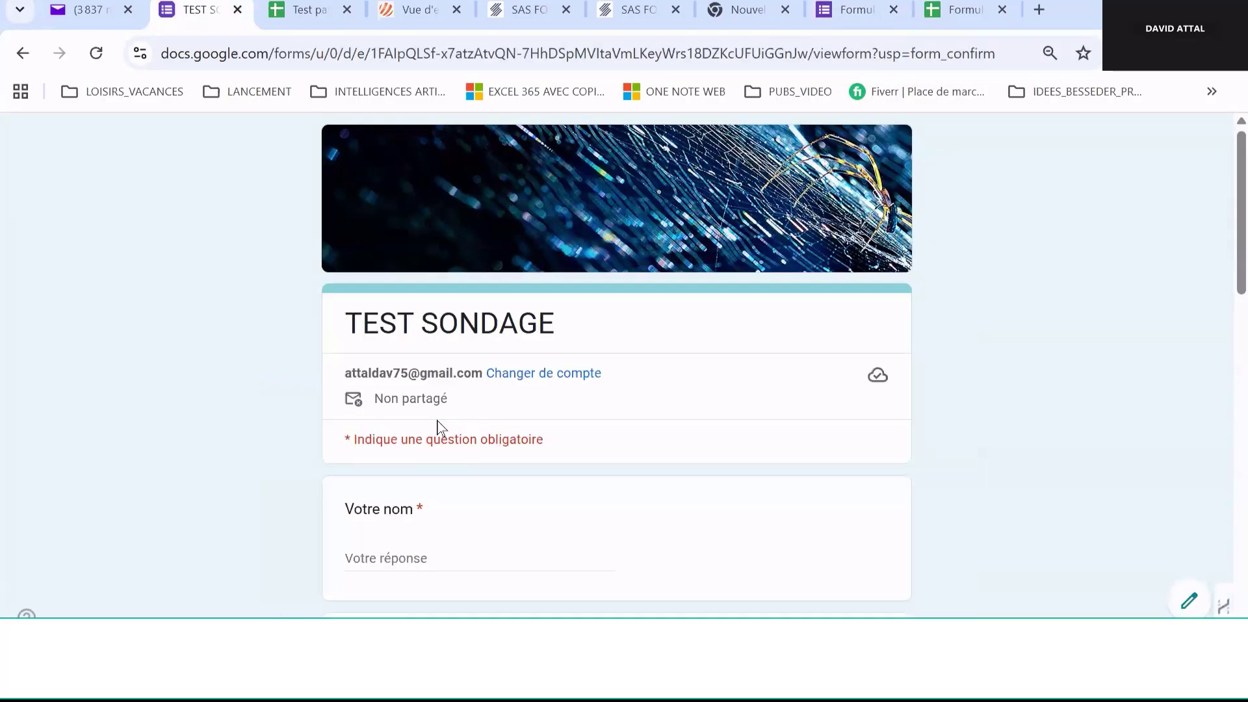
{"action": "left_click", "coordinate": [411, 552]}
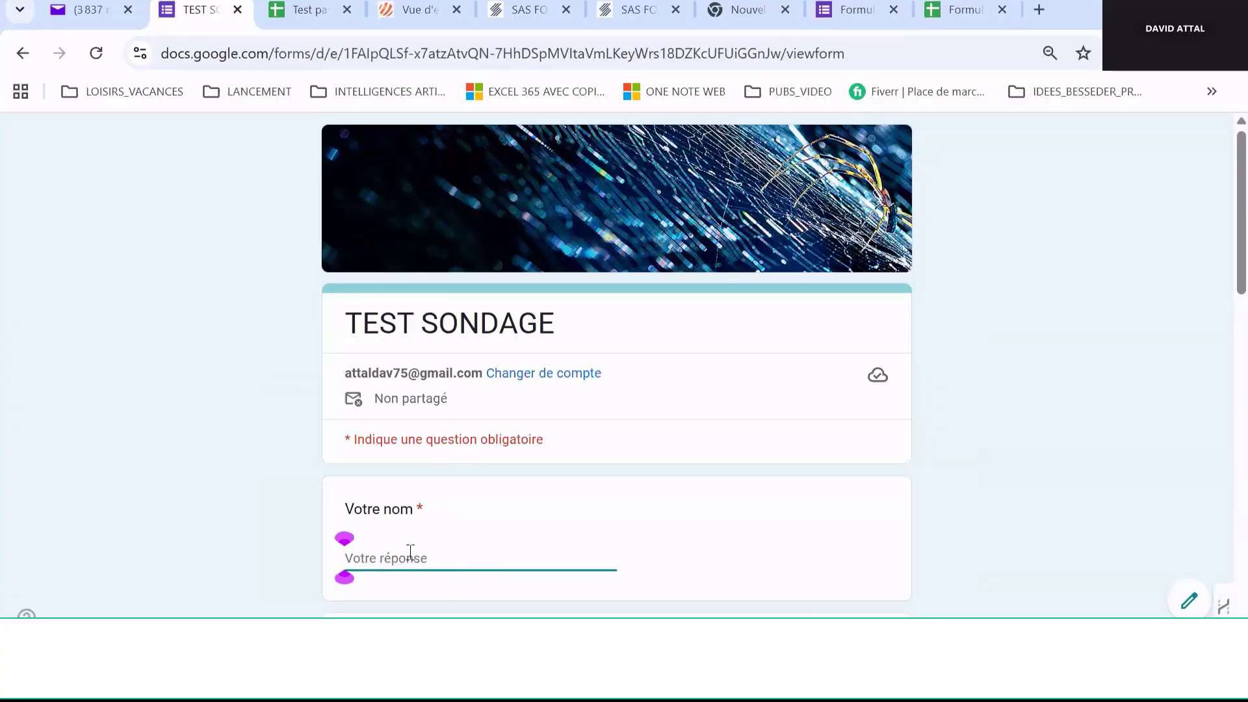
{"action": "type", "text": "ATTAL"}
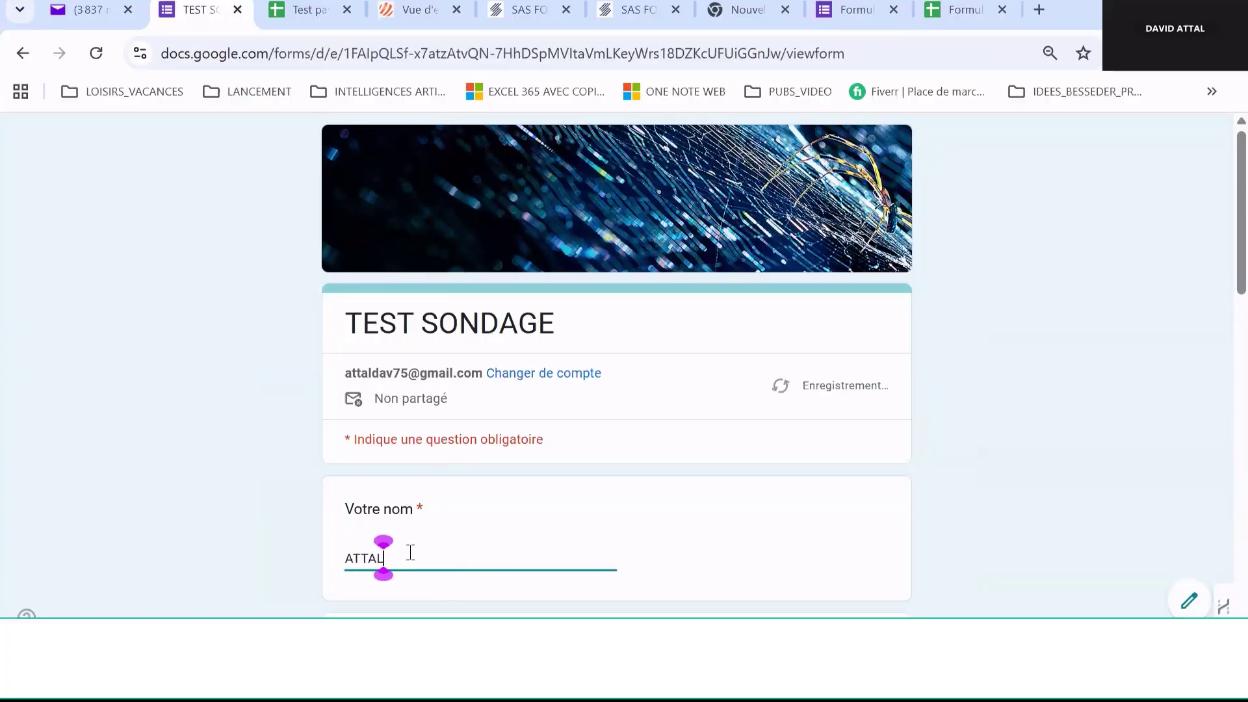
- Submit the response with AVANCEMENT TACHE at 50% and BUSINESS PLAN at 100%, and return to the response spreadsheet
{"action": "left_click_drag", "start_coordinate": [1221, 239], "coordinate": [1165, 421]}
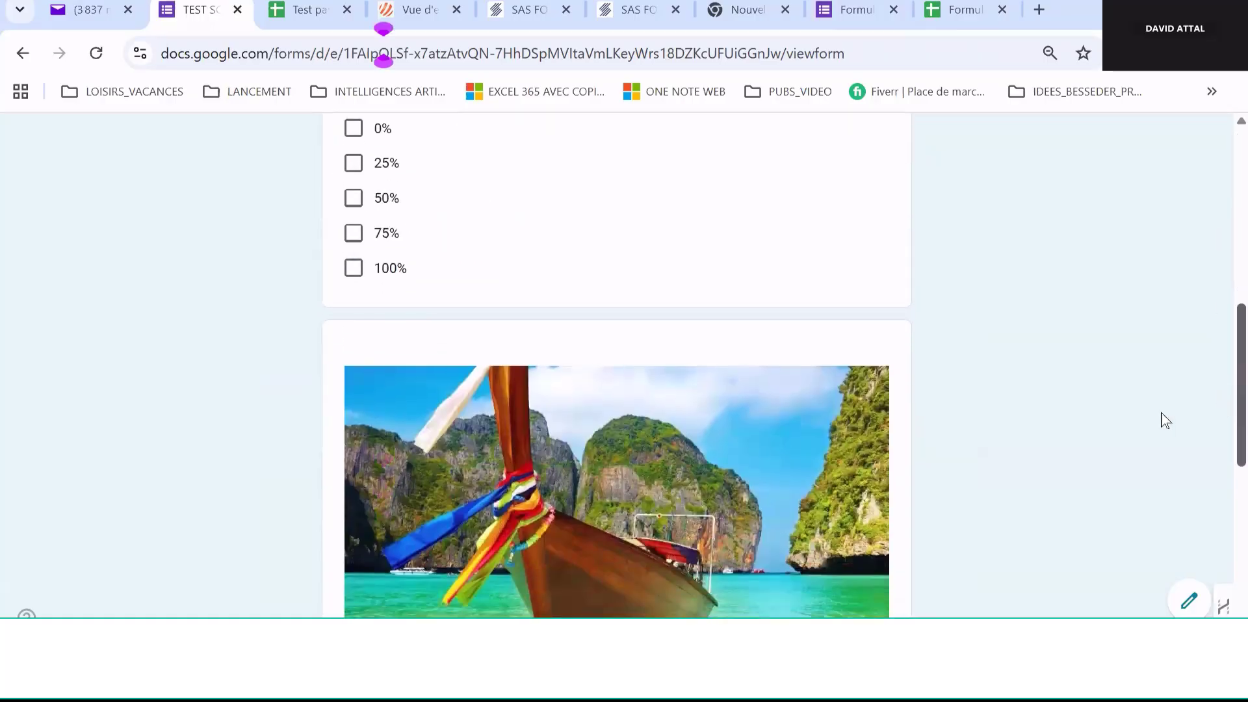
{"action": "left_click", "coordinate": [352, 198]}
{"action": "left_click_drag", "start_coordinate": [1221, 387], "coordinate": [1217, 540]}
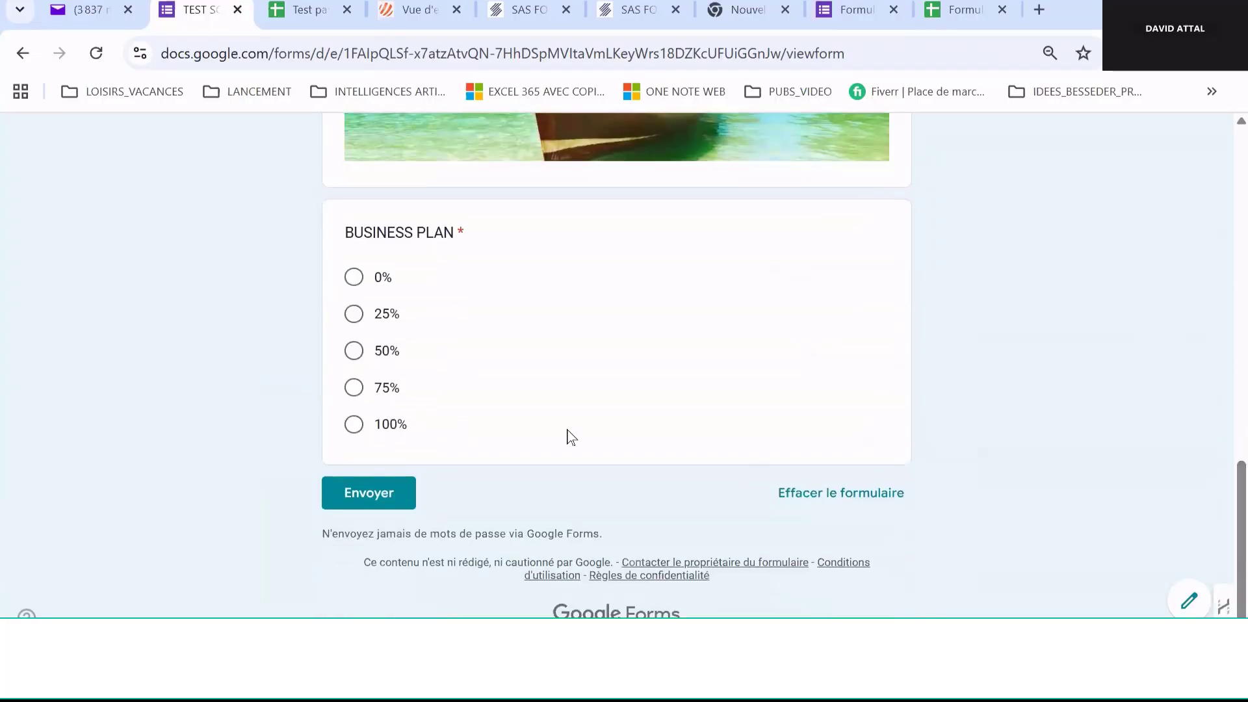
{"action": "left_click", "coordinate": [374, 488]}
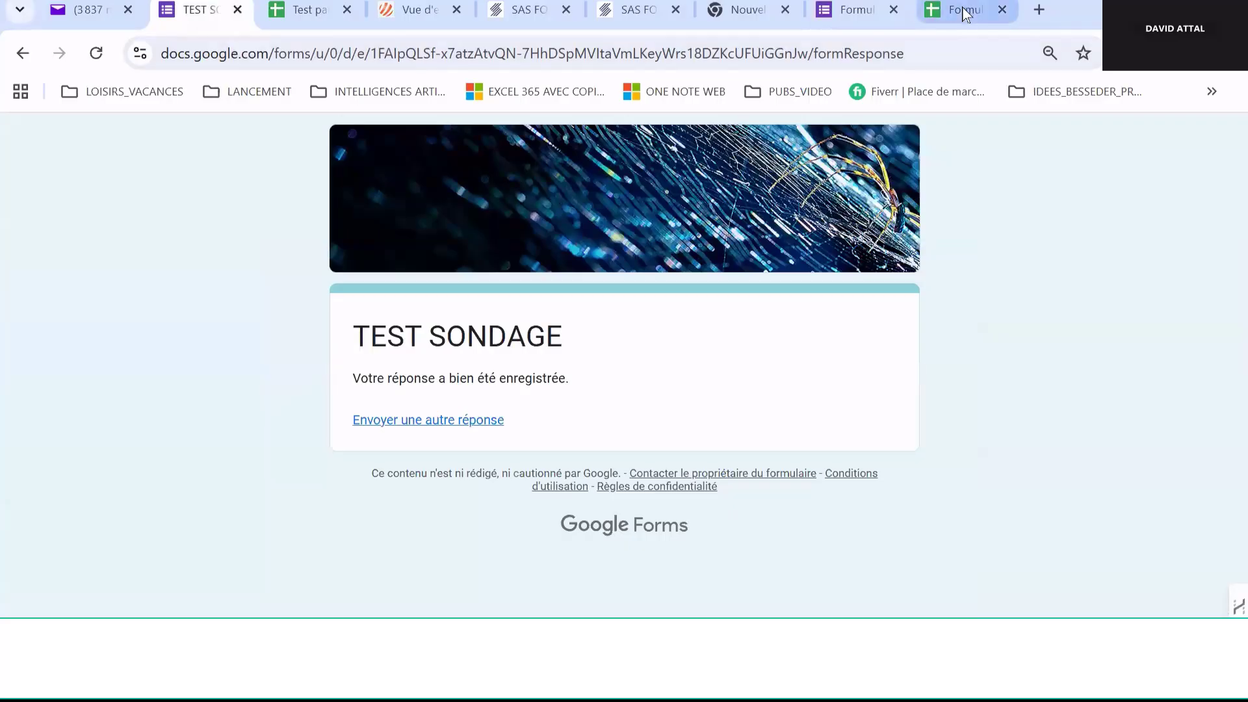
{"action": "left_click", "coordinate": [962, 8]}
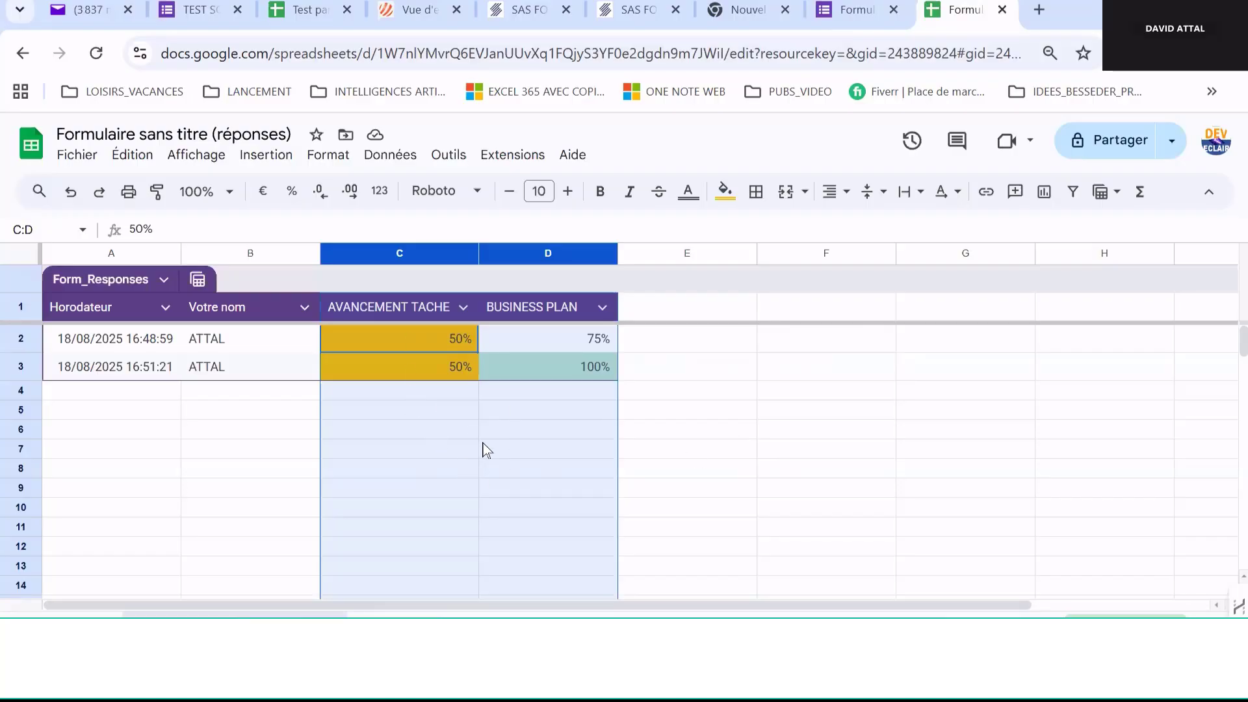
{"action": "left_click", "coordinate": [415, 414]}
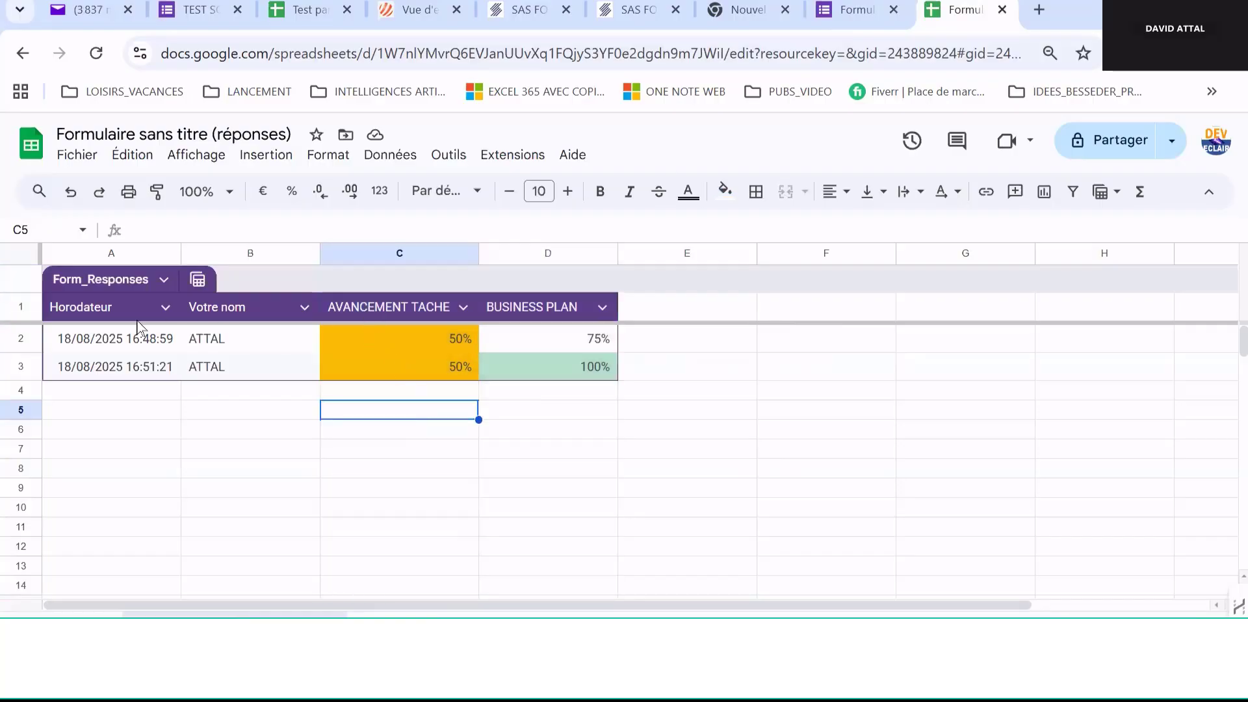
- Create a pivot table from the response data A1:D3 on the existing sheet, with G2 as its destination
{"action": "left_click", "coordinate": [108, 318]}
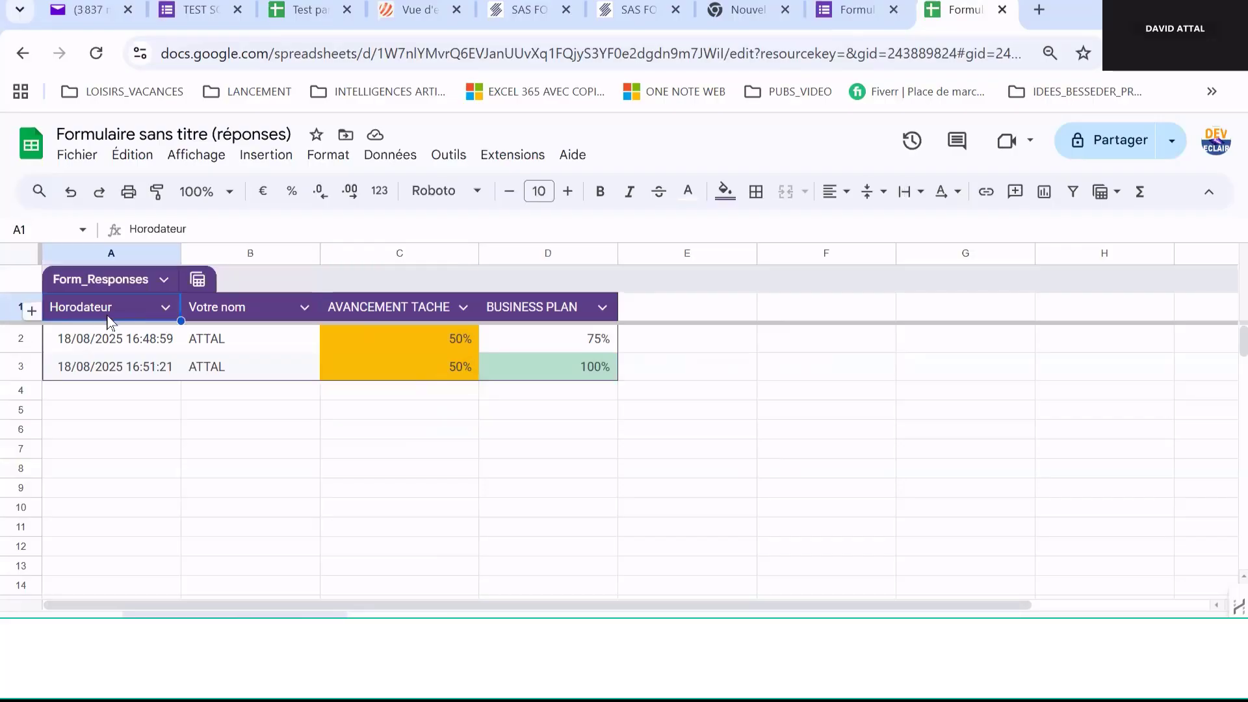
{"action": "key", "text": "ctrl+shift+Down"}
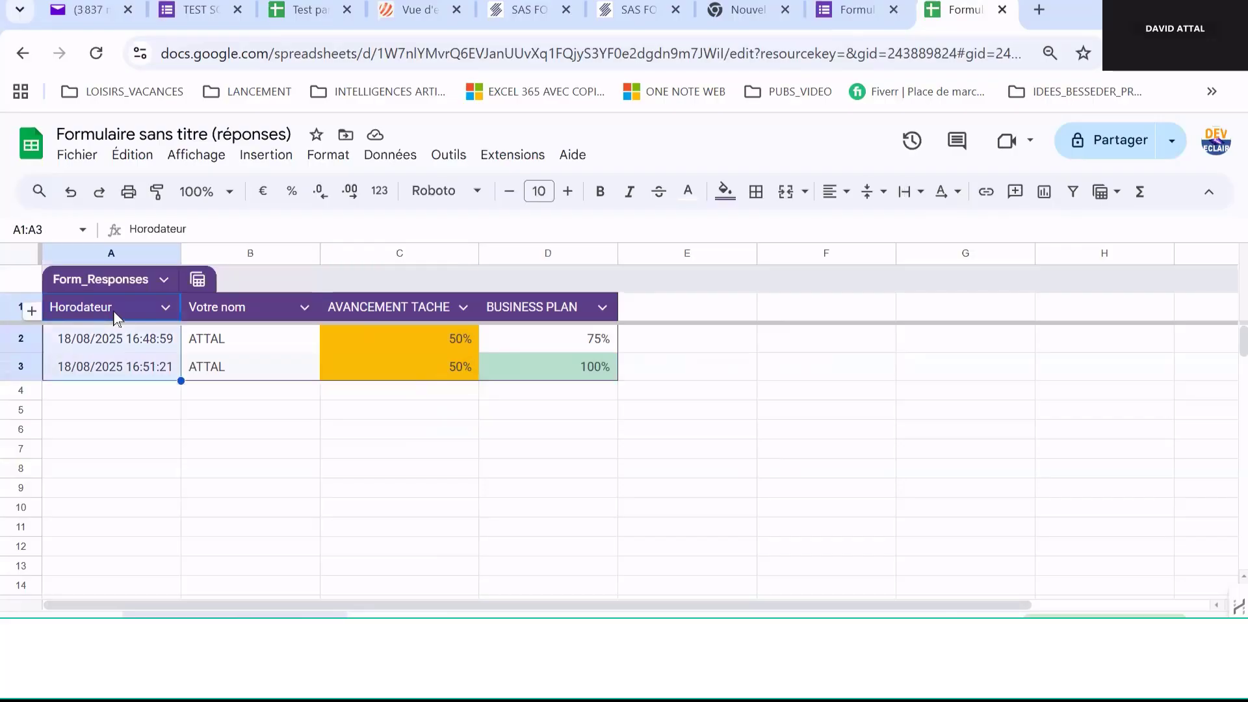
{"action": "key", "text": "shift+Right"}
{"action": "key", "text": "shift+Right"}
{"action": "key", "text": "shift+Right"}
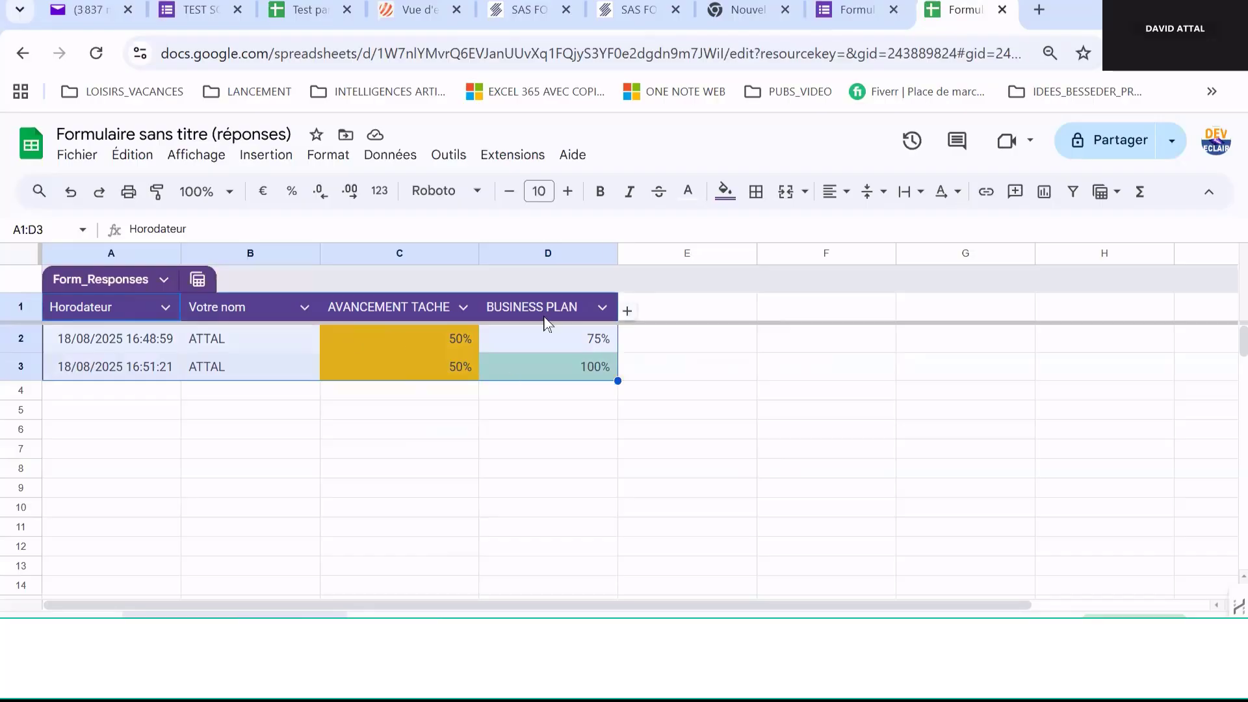
{"action": "left_click", "coordinate": [266, 156]}
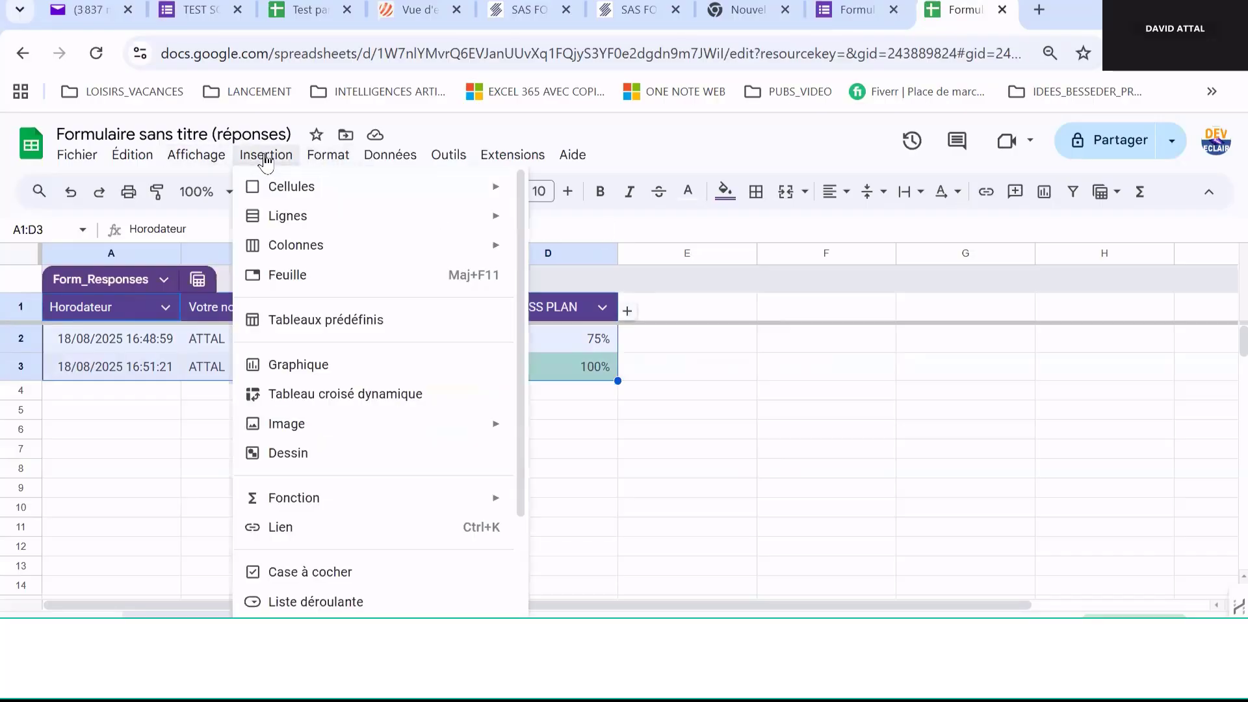
{"action": "left_click", "coordinate": [373, 393]}
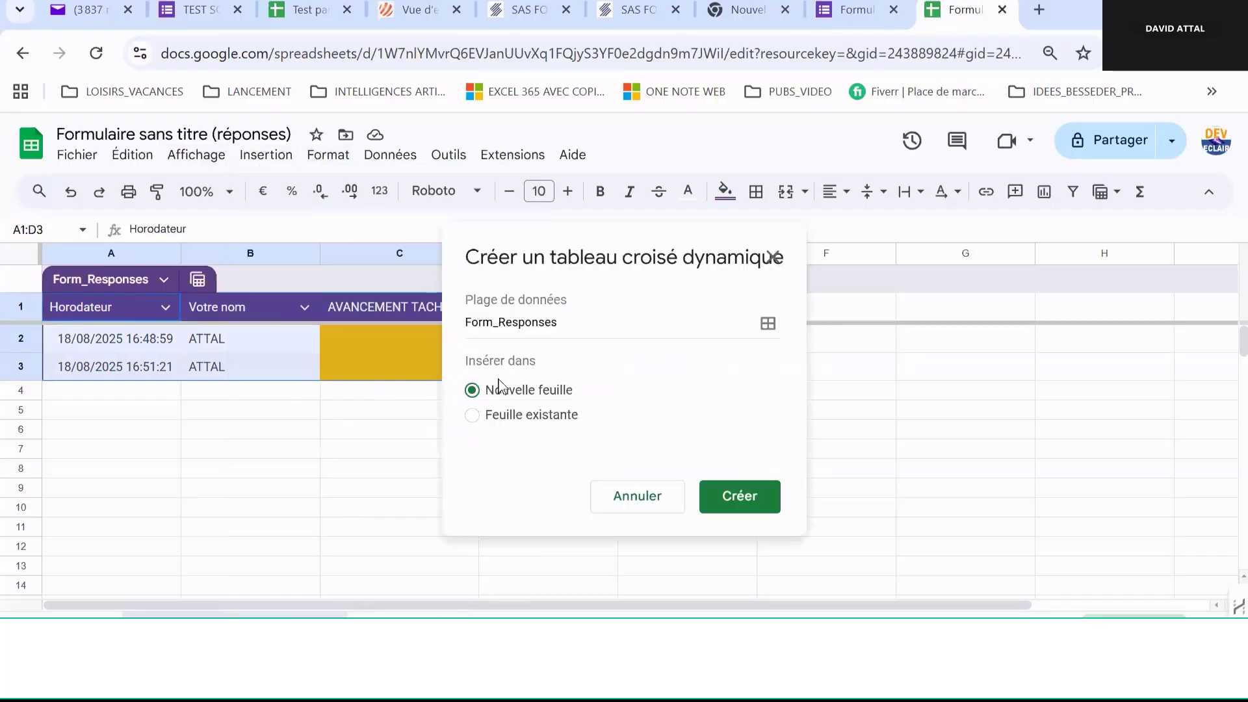
{"action": "left_click", "coordinate": [473, 416]}
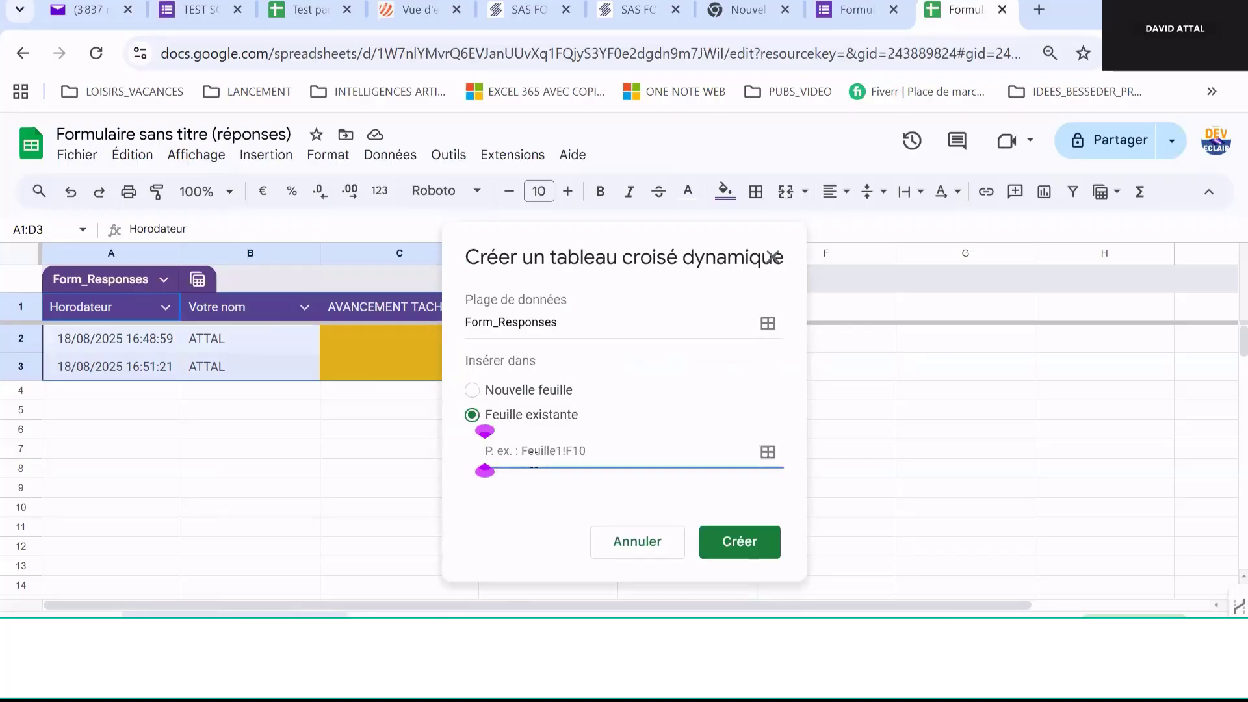
{"action": "left_click", "coordinate": [929, 345]}
{"action": "left_click", "coordinate": [725, 383]}
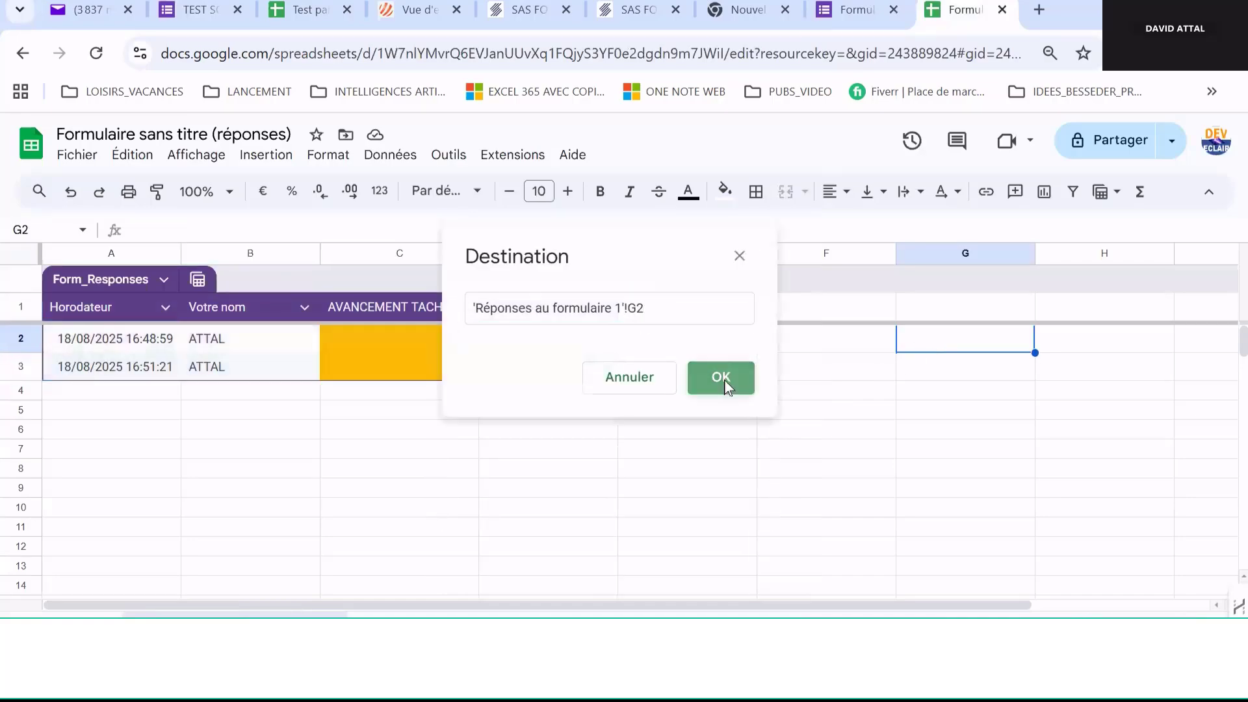
{"action": "left_click", "coordinate": [747, 520]}
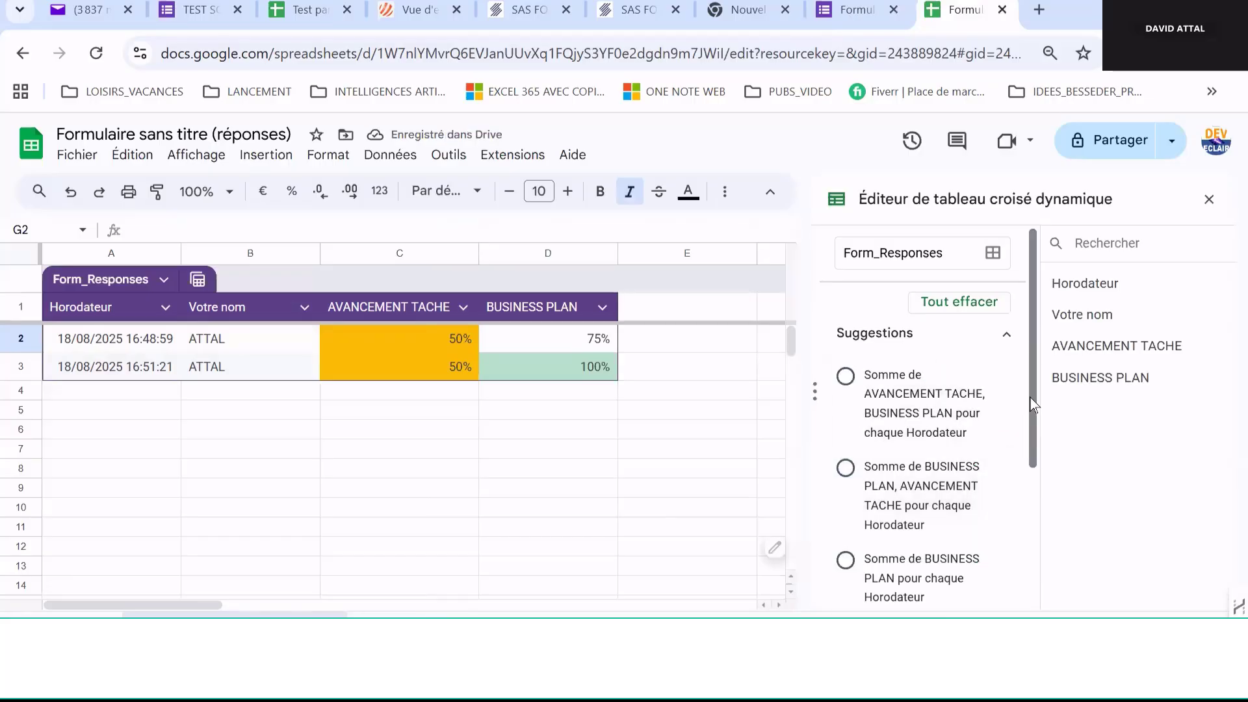
- Add AVANCEMENT TACHE as the pivot table's row field and close the pivot table editor
{"action": "left_click_drag", "start_coordinate": [1033, 403], "coordinate": [1054, 580]}
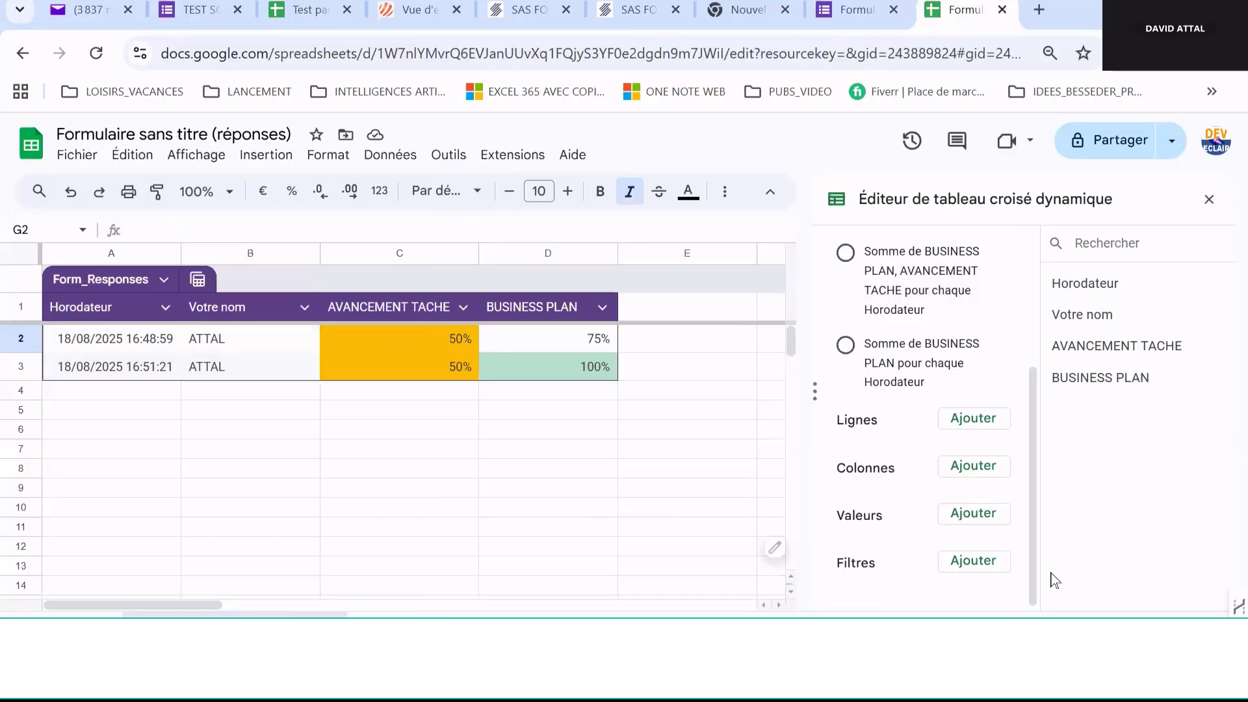
{"action": "left_click", "coordinate": [970, 421]}
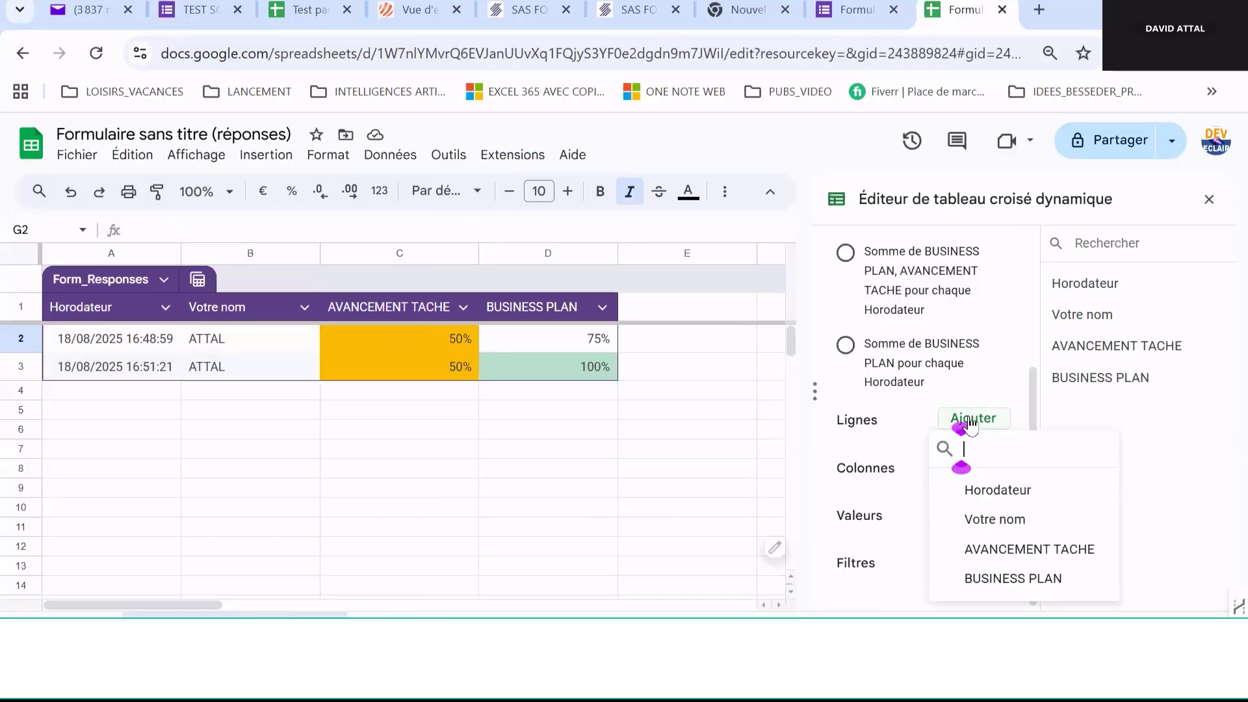
{"action": "left_click", "coordinate": [1064, 558]}
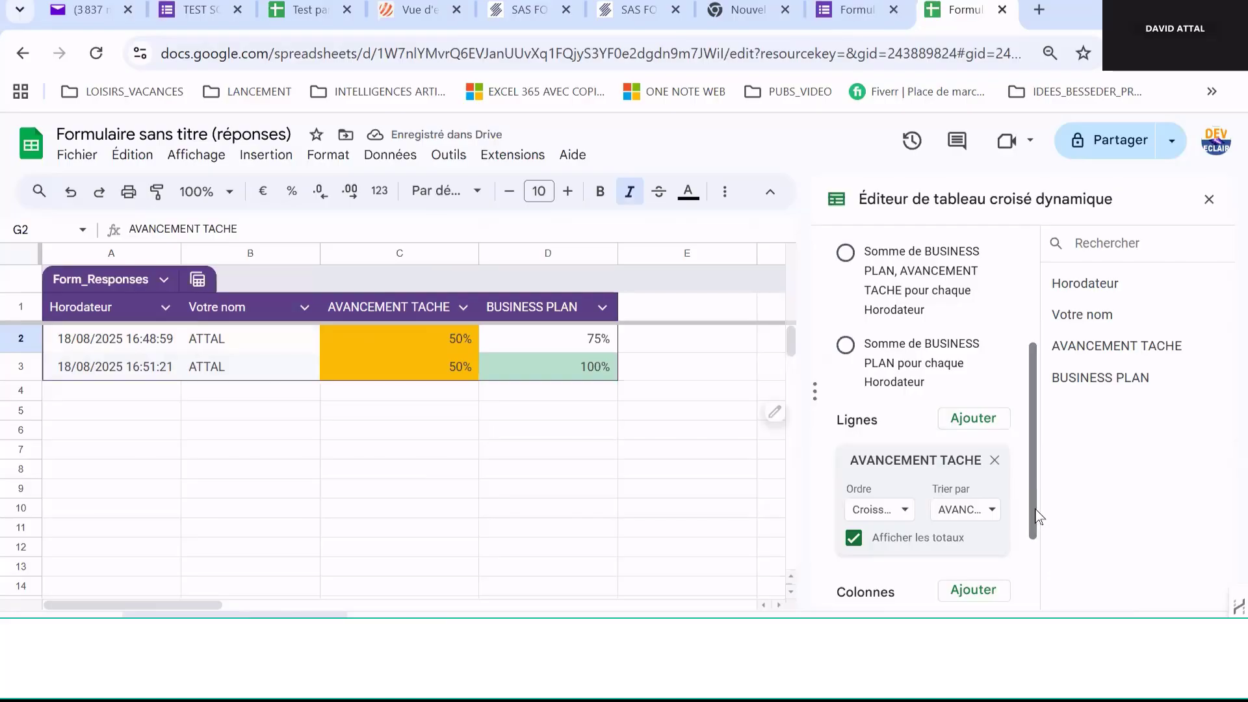
{"action": "scroll", "coordinate": [1039, 515], "scroll_direction": "down", "scroll_amount": 2}
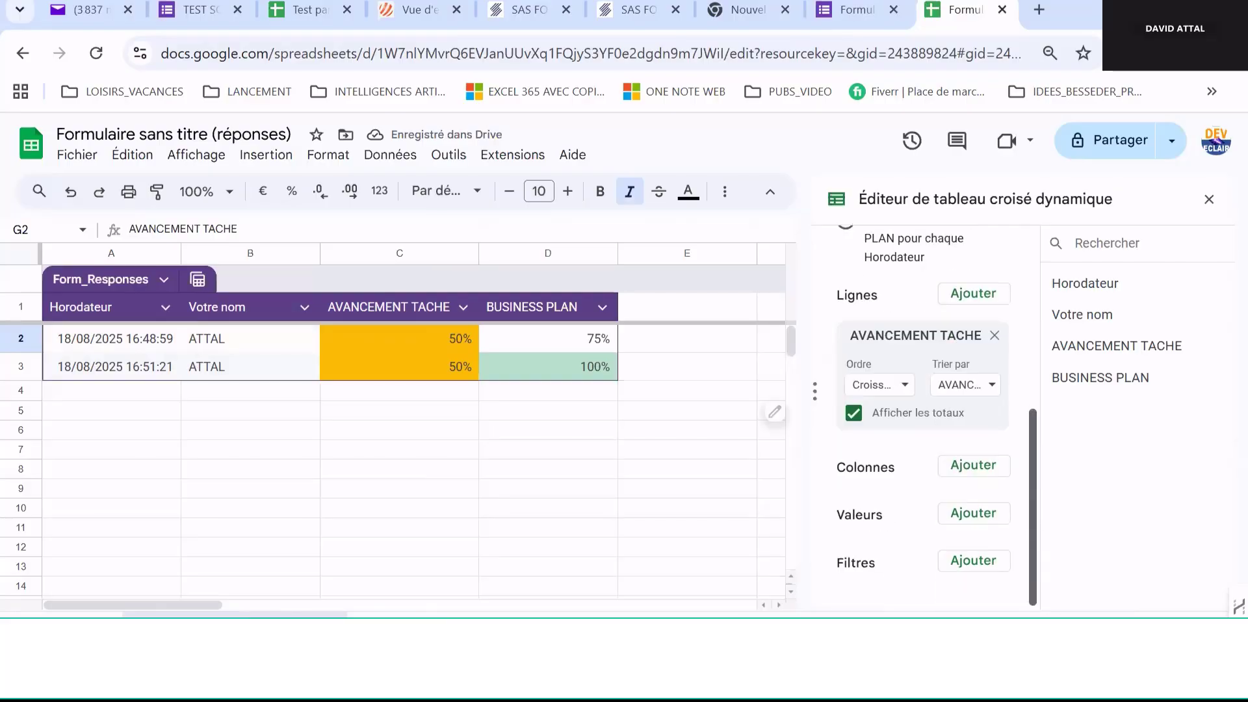
{"action": "left_click", "coordinate": [1209, 200]}
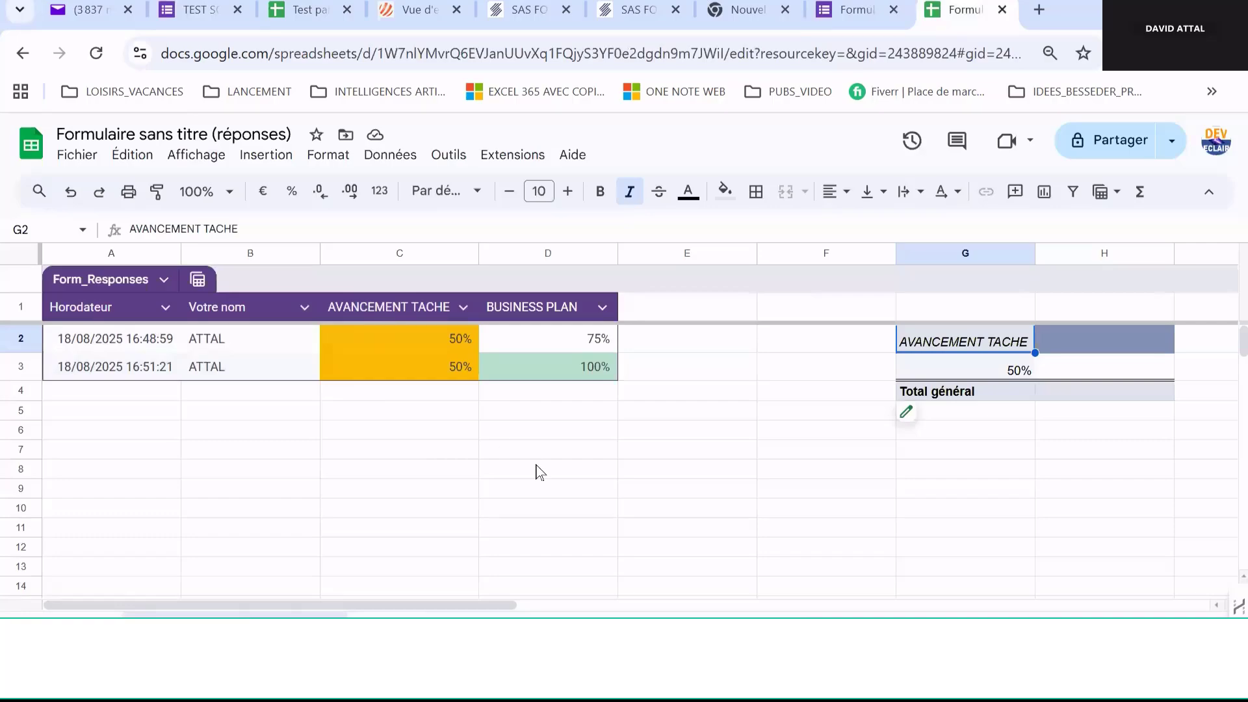
- Return to the submitted TEST SONDAGE survey, open a new response and enter the respondent's name
{"action": "left_click", "coordinate": [214, 13]}
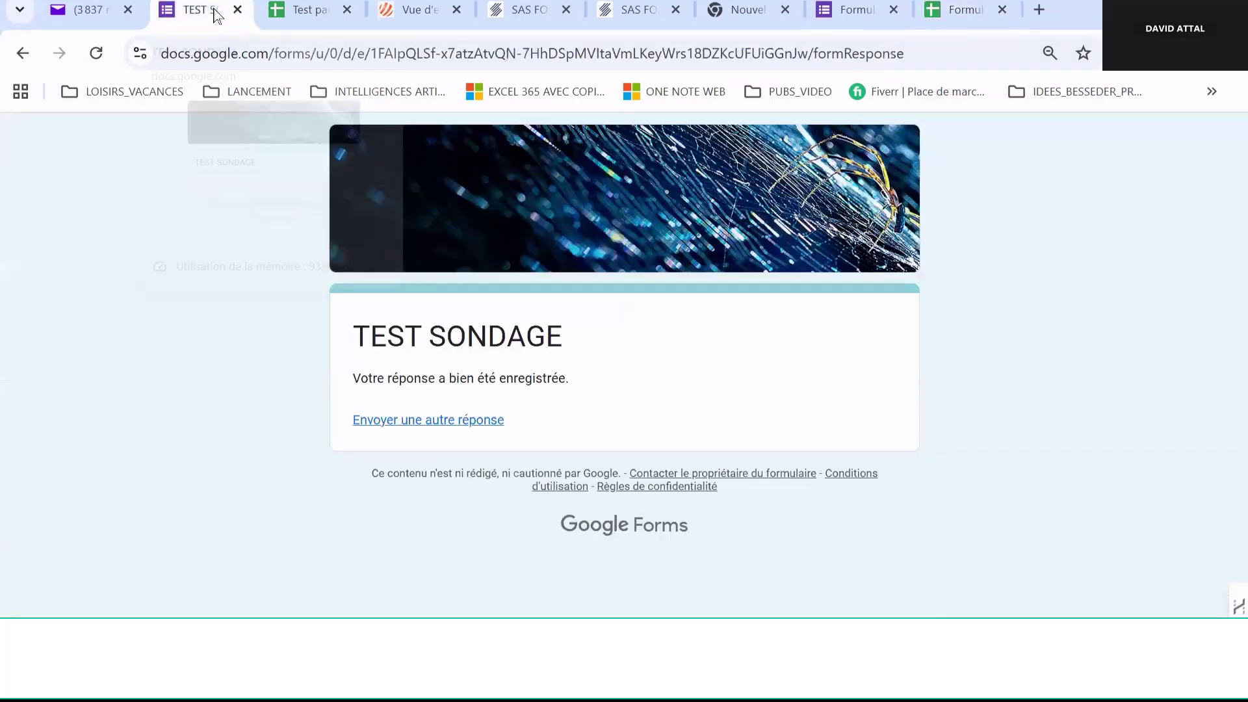
{"action": "left_click", "coordinate": [455, 422]}
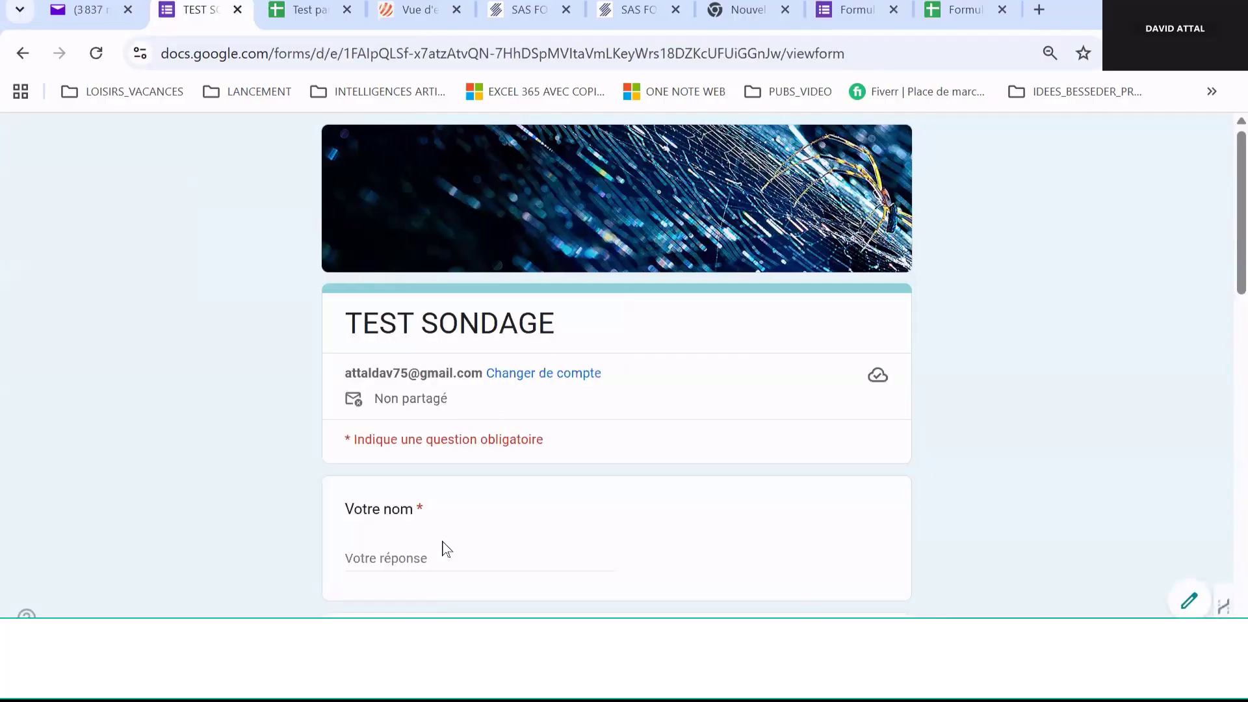
{"action": "left_click", "coordinate": [436, 558]}
{"action": "type", "text": "ATTAL"}
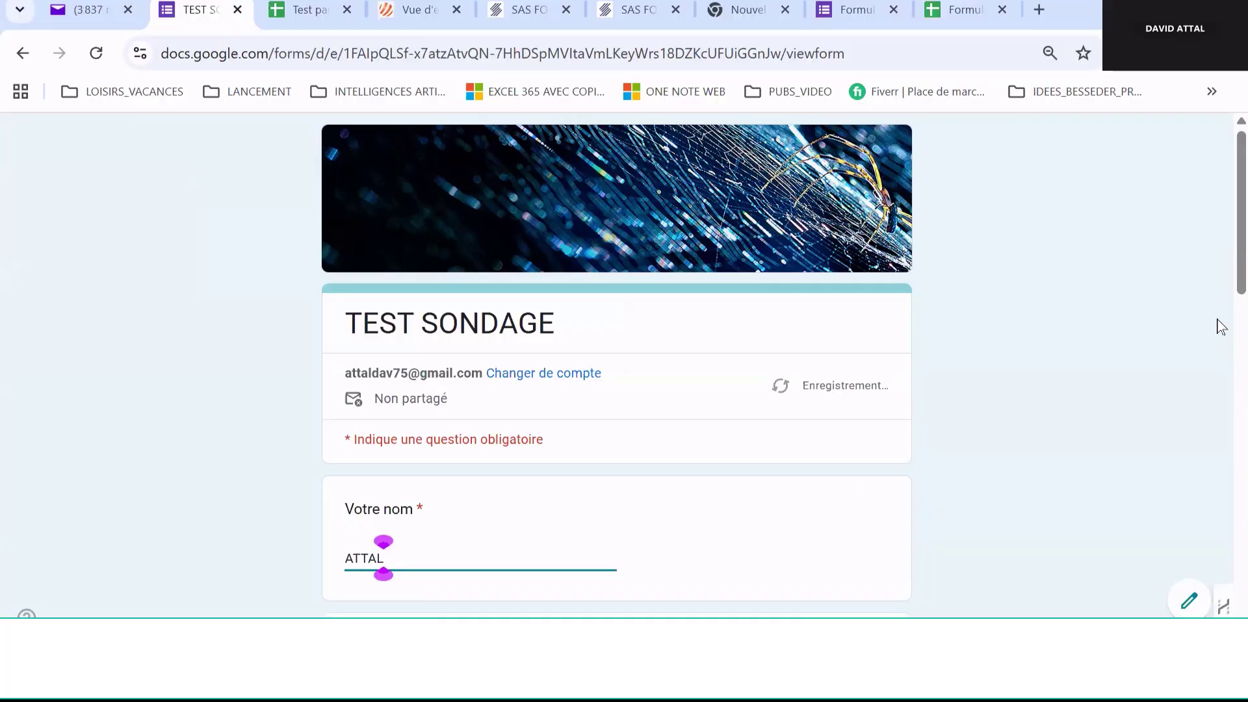
- Answer 100% for both AVANCEMENT TACHE and BUSINESS PLAN, submit the response and go back to the response spreadsheet
{"action": "scroll", "coordinate": [1215, 312], "scroll_direction": "down", "scroll_amount": 5}
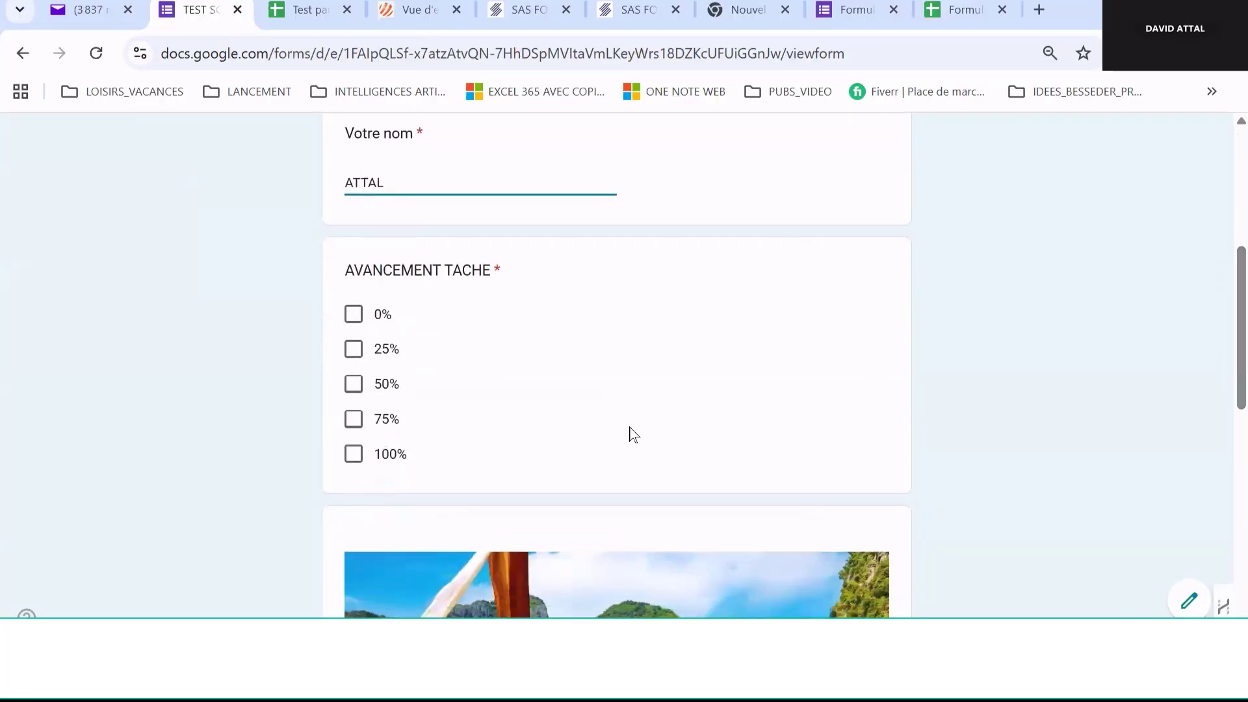
{"action": "left_click", "coordinate": [355, 455]}
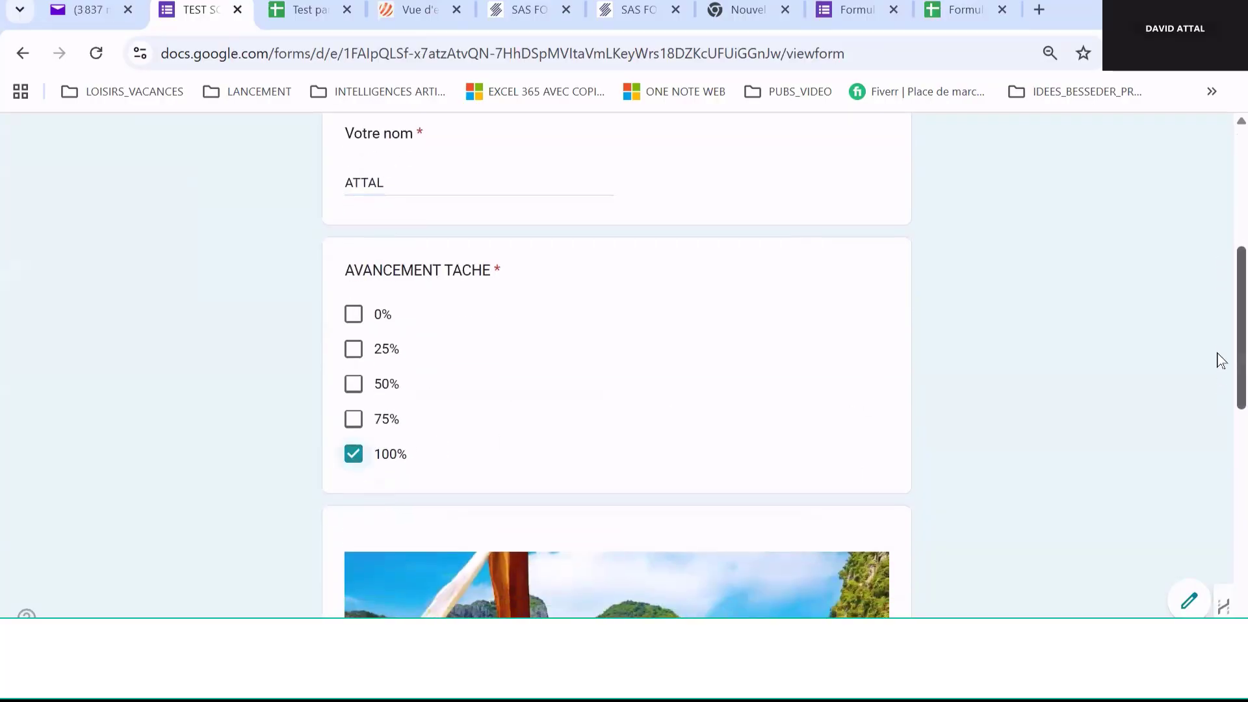
{"action": "scroll", "coordinate": [1217, 364], "scroll_direction": "down", "scroll_amount": 9}
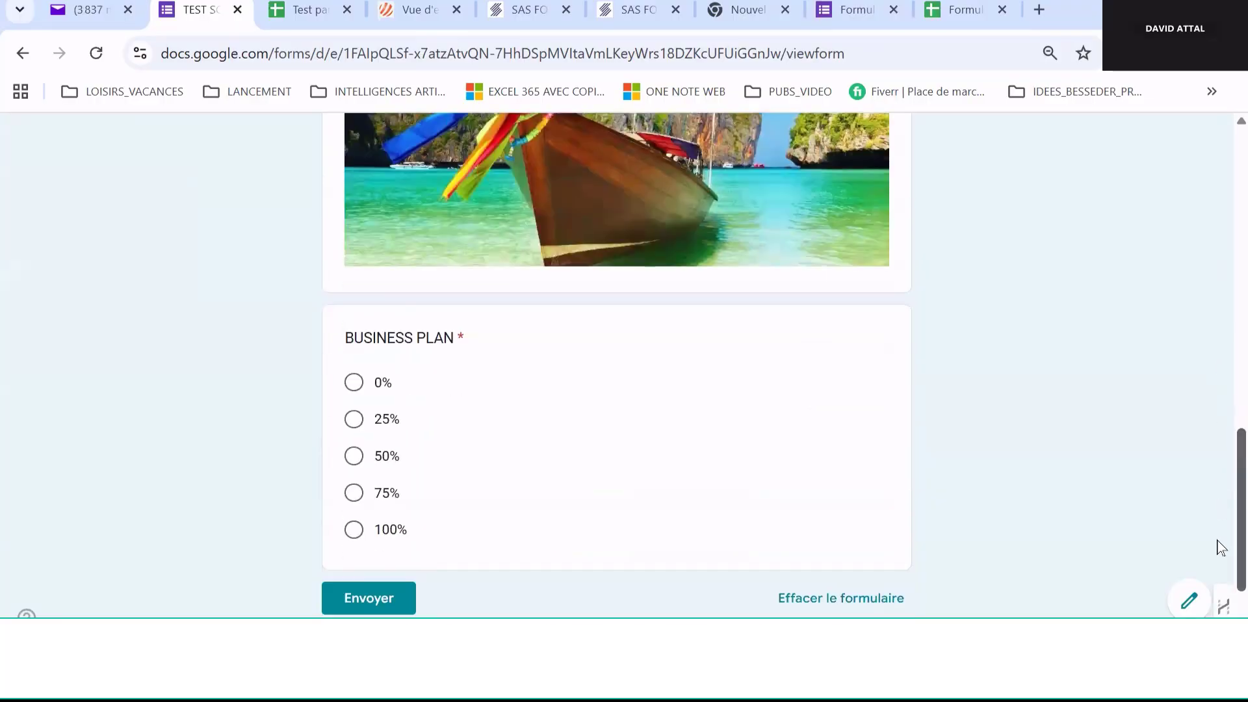
{"action": "scroll", "coordinate": [1220, 547], "scroll_direction": "down", "scroll_amount": 1}
{"action": "left_click", "coordinate": [354, 465]}
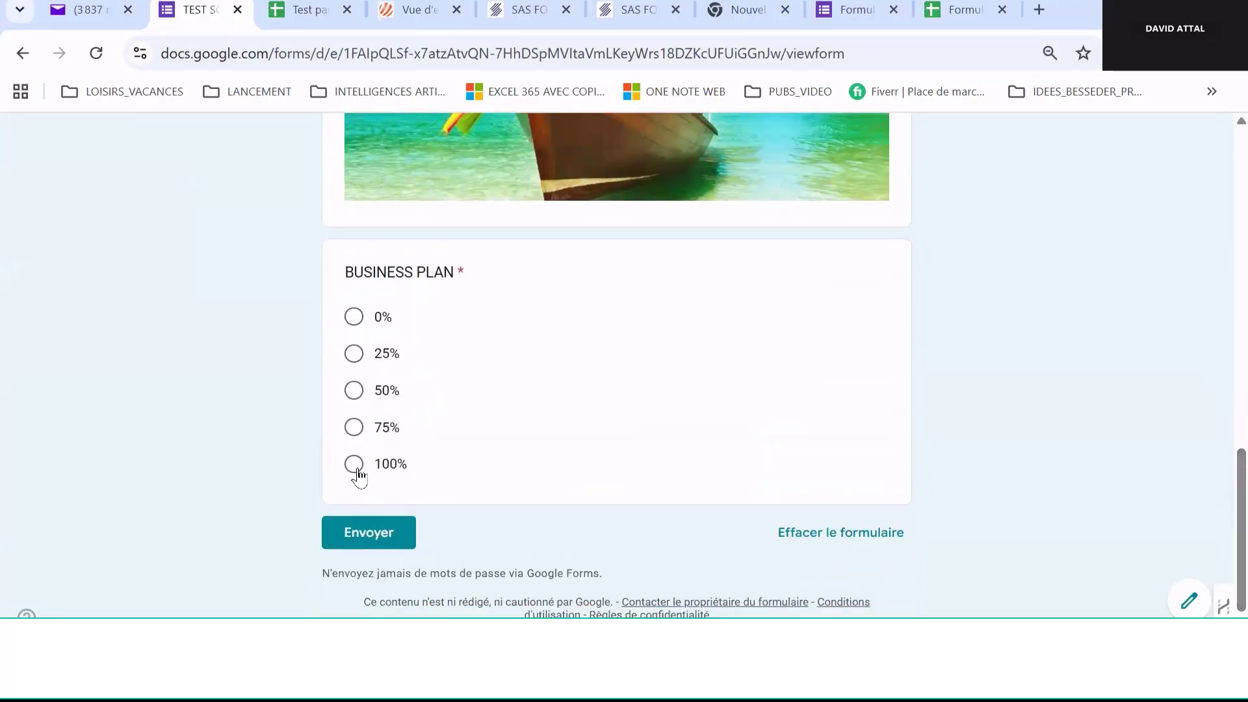
{"action": "left_click", "coordinate": [396, 545]}
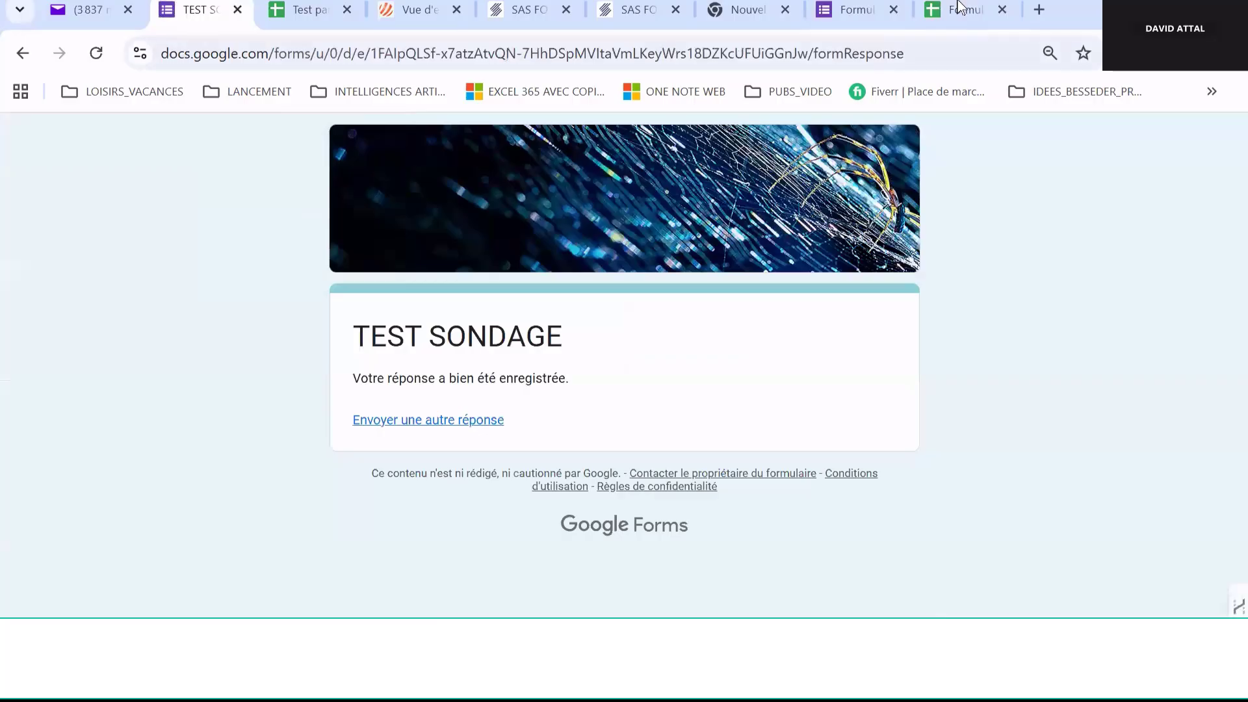
{"action": "left_click", "coordinate": [959, 8]}
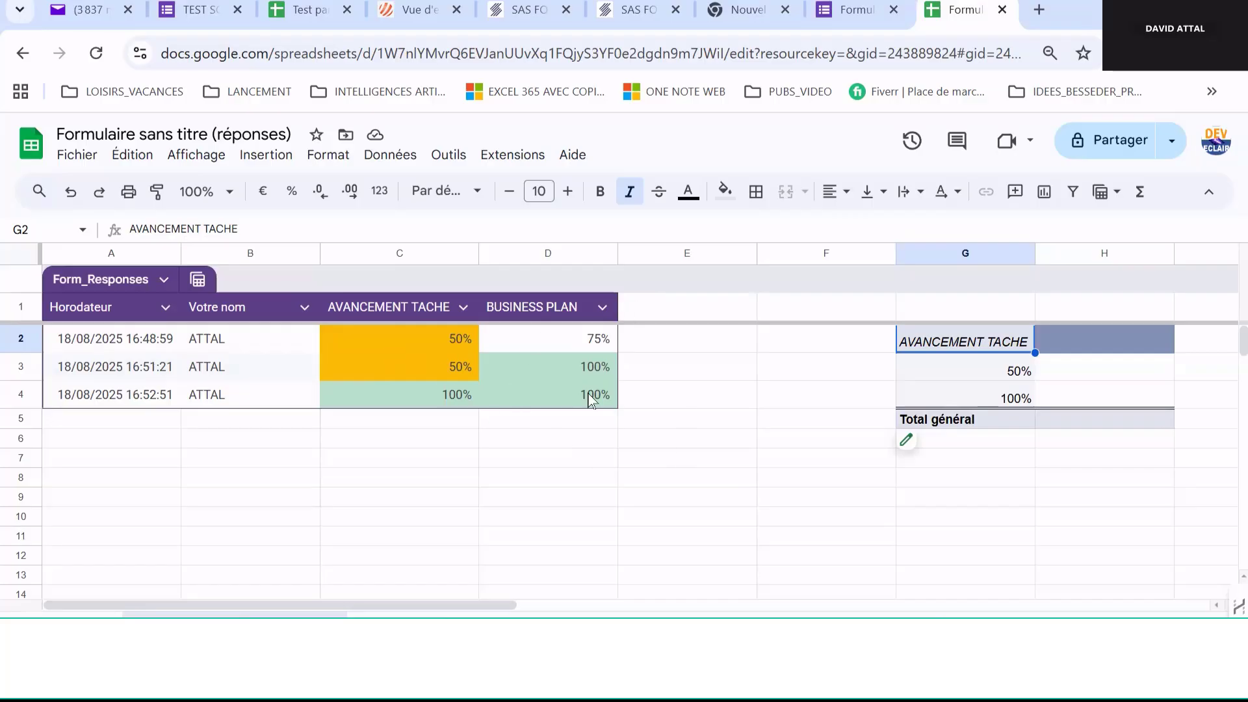
- Add a RESTE A FAIRE column to the response table by entering its header in cell E1
{"action": "left_click", "coordinate": [677, 318]}
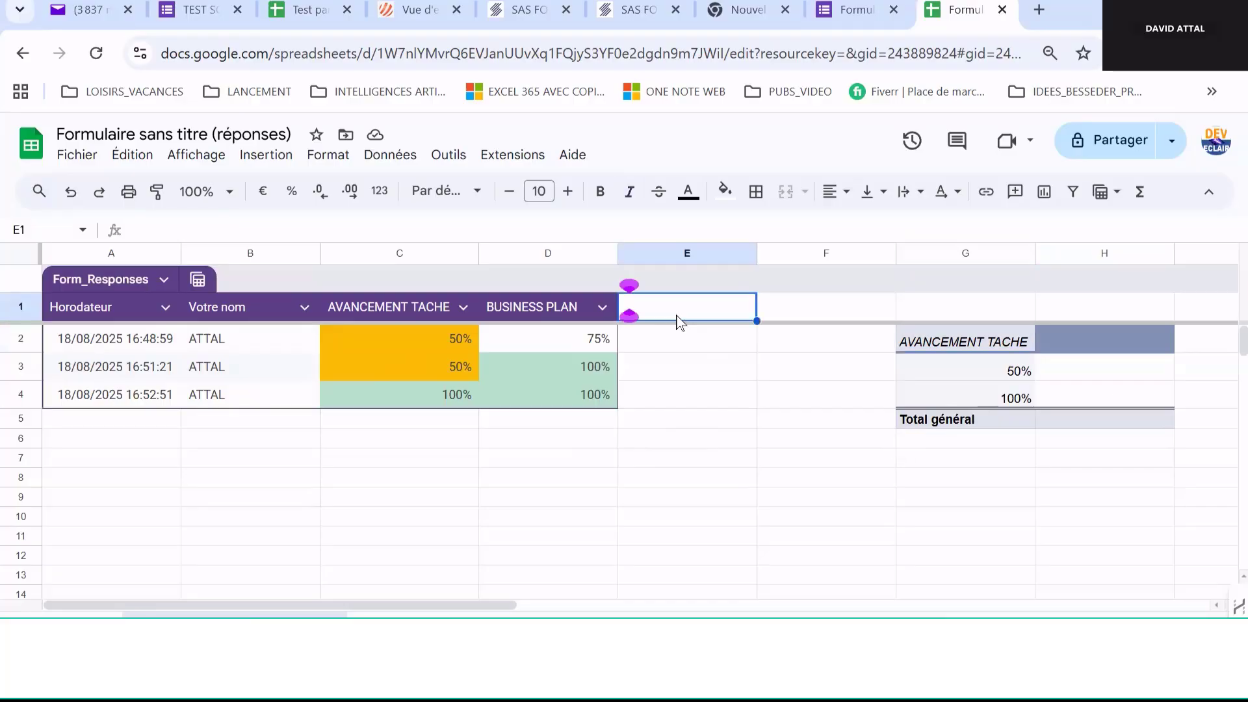
{"action": "type", "text": "RESTE A FAIRE"}
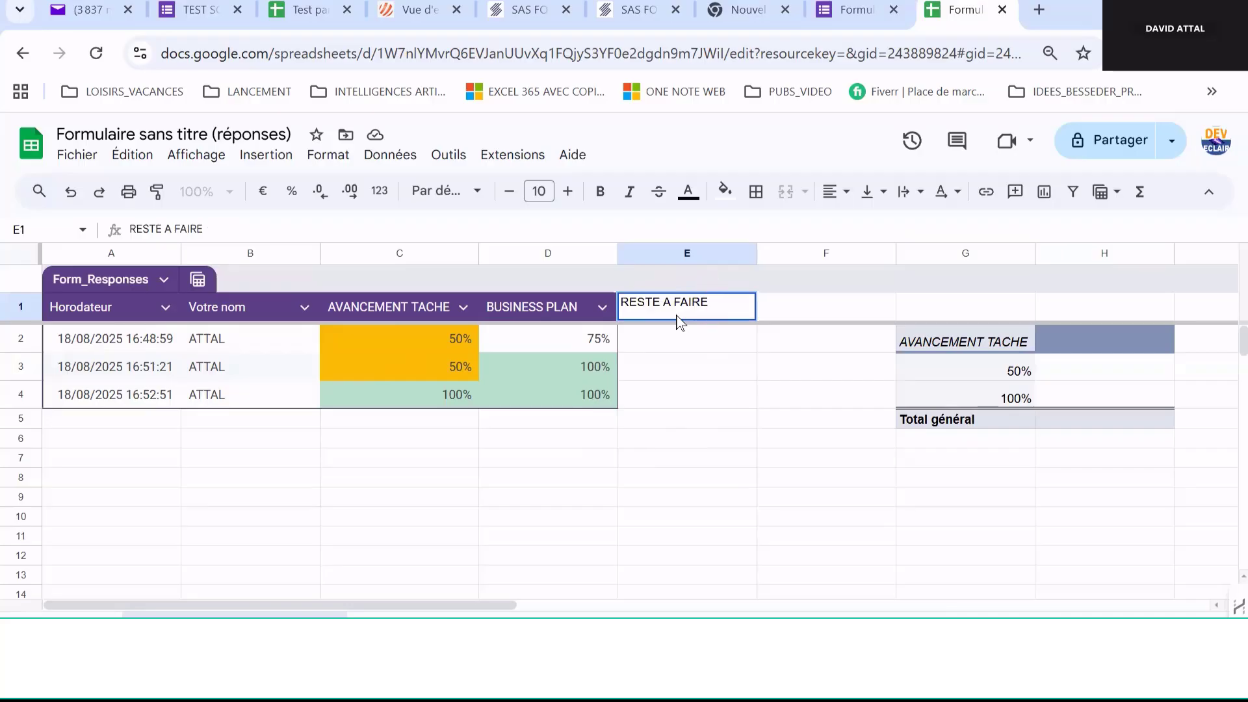
{"action": "key", "text": "Return"}
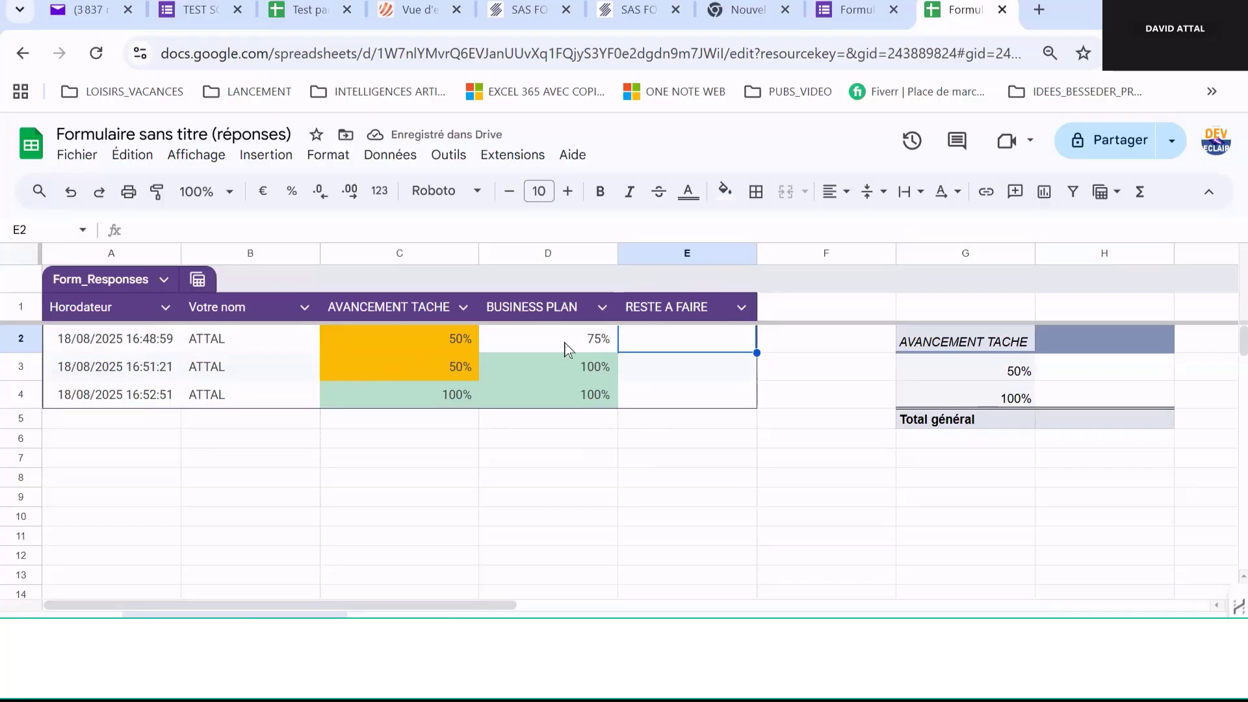
- Enter the formula +100%-C2 in cell E2 and accept the suggested autofill for the remaining RESTE A FAIRE rows
{"action": "type", "text": "+"}
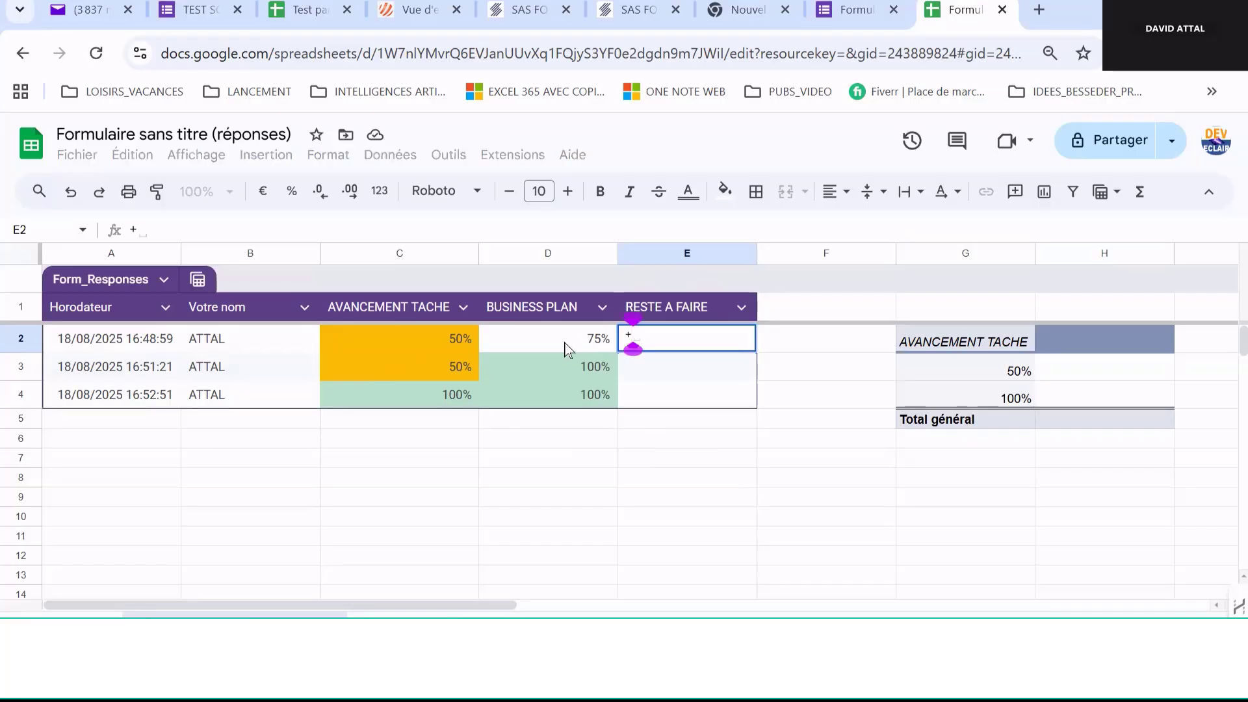
{"action": "type", "text": "100"}
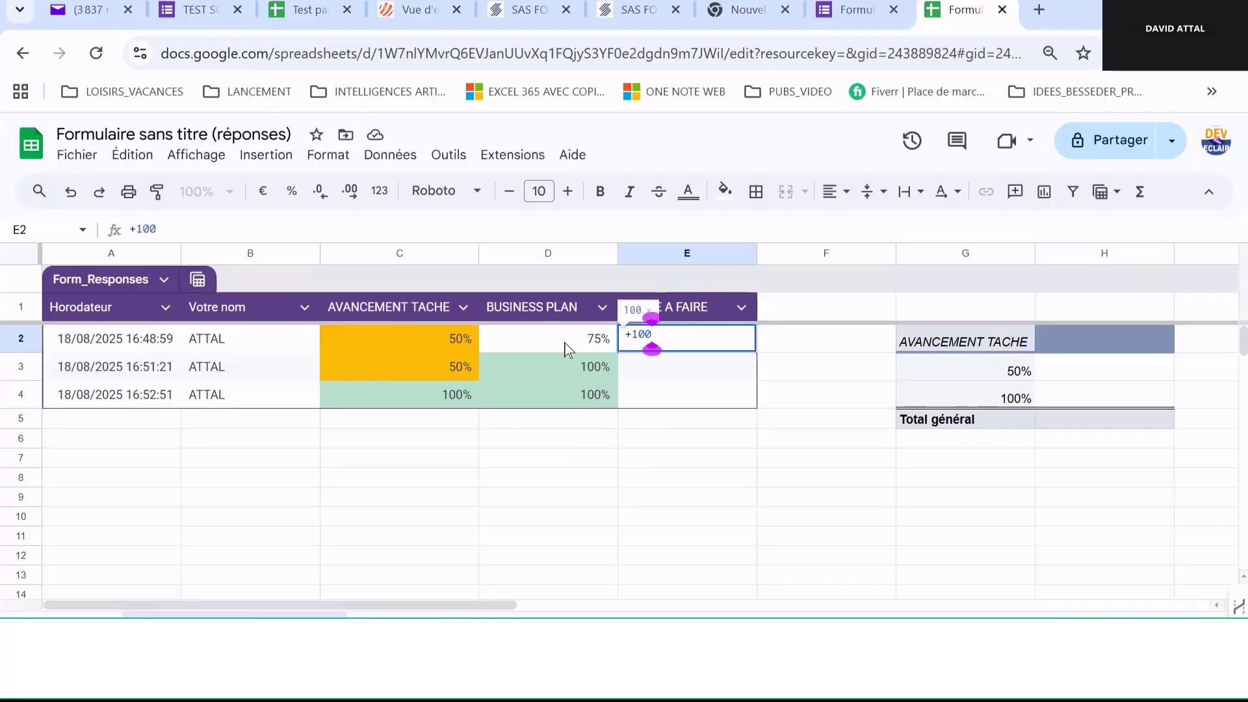
{"action": "type", "text": "%-"}
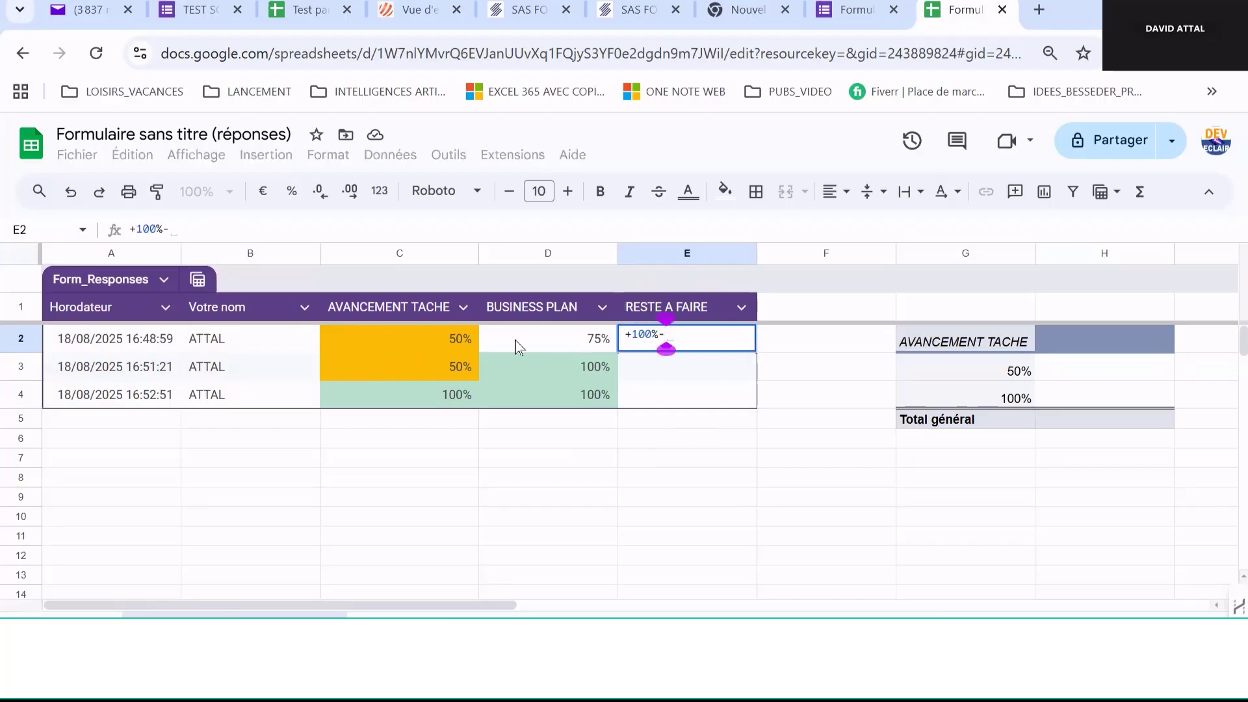
{"action": "left_click", "coordinate": [445, 338]}
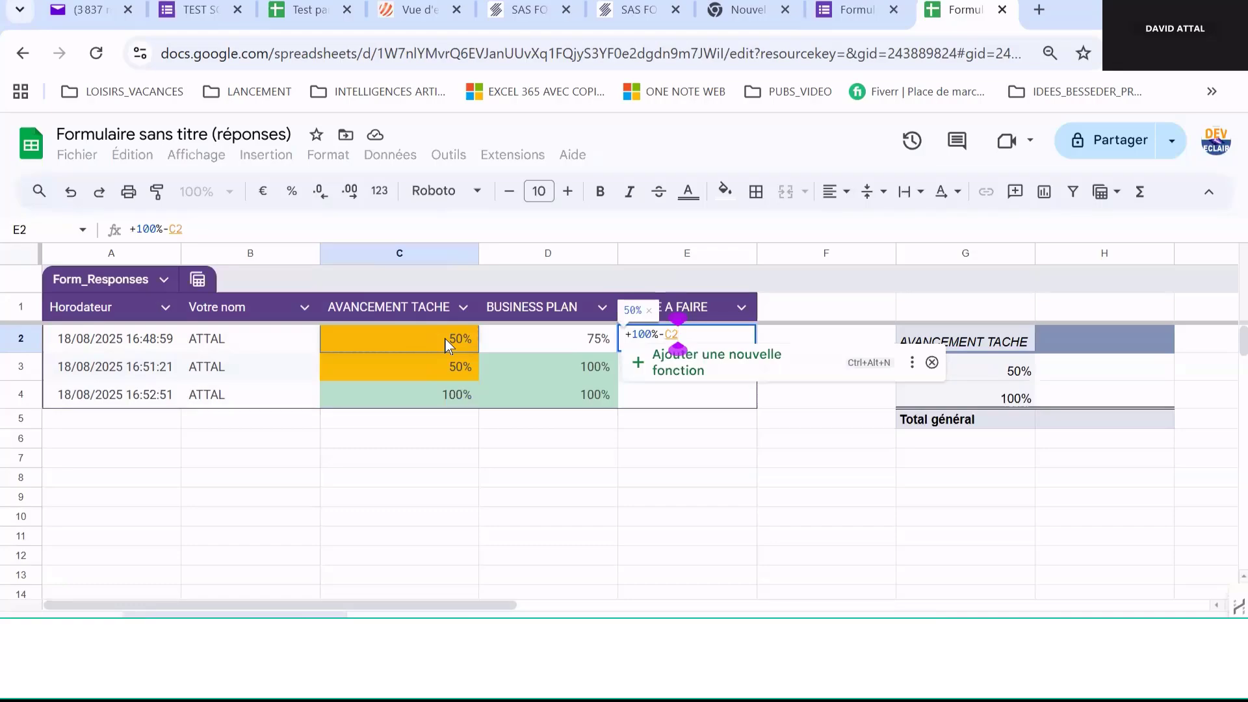
{"action": "key", "text": "Return"}
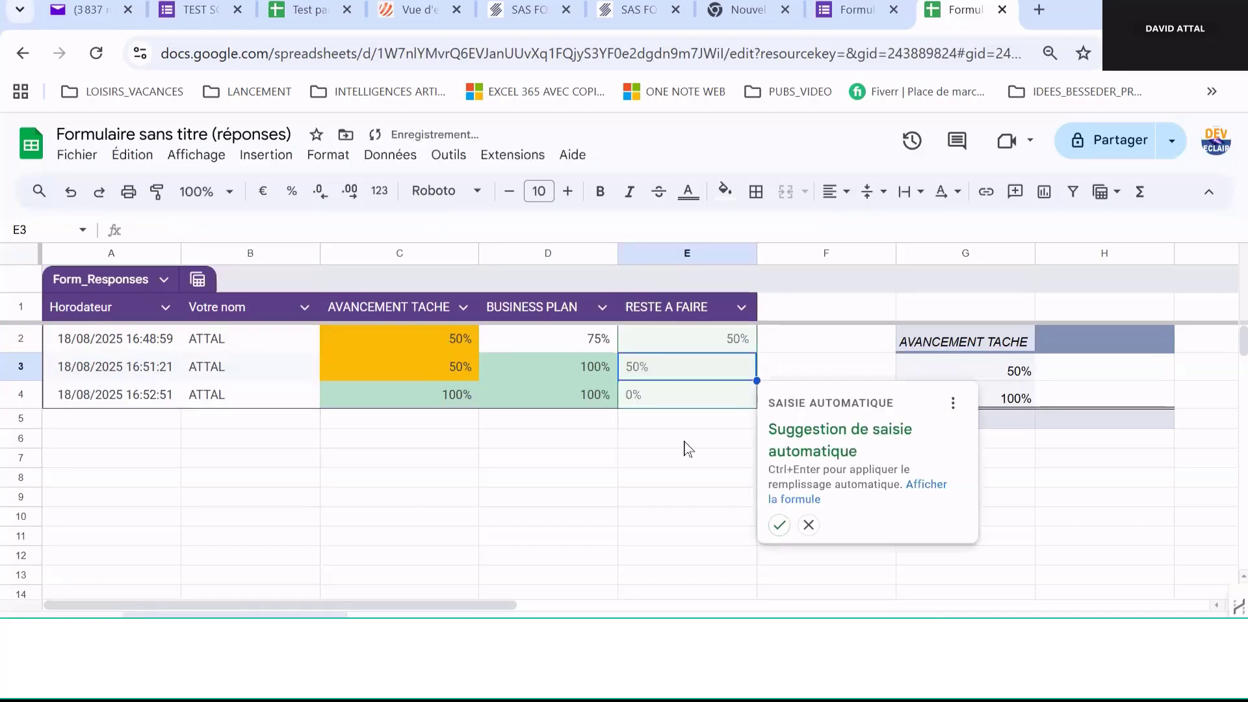
{"action": "left_click", "coordinate": [779, 524]}
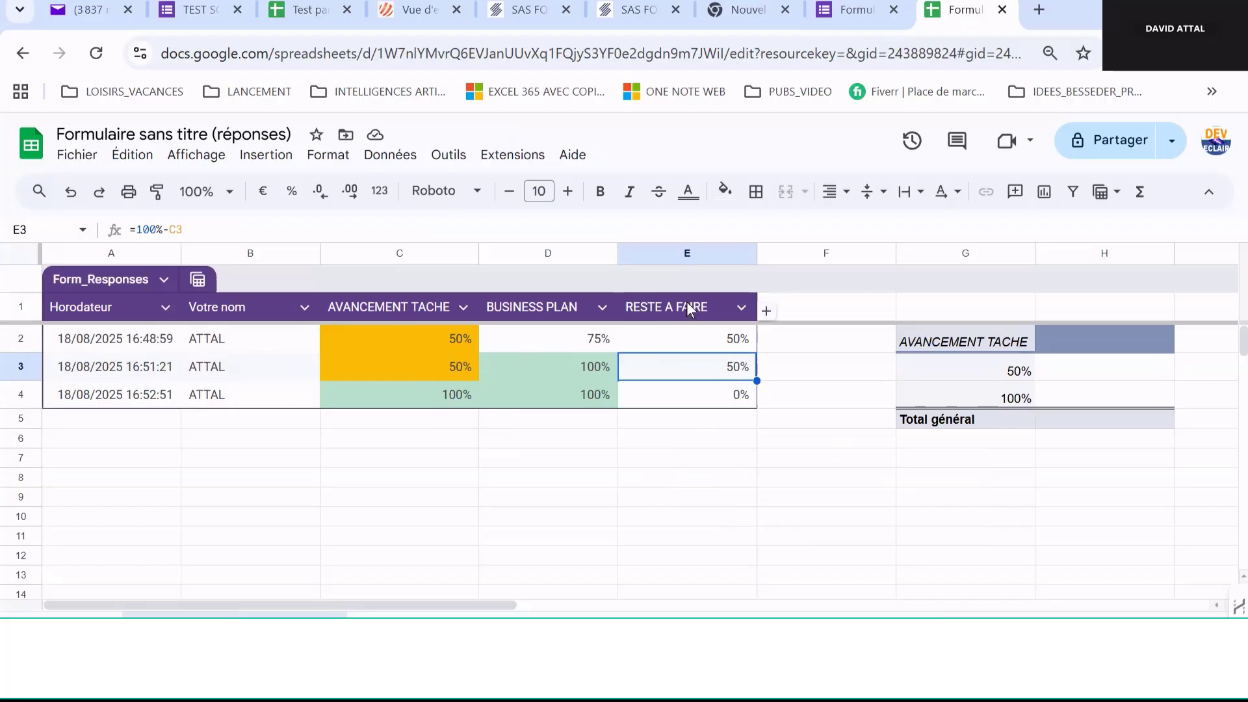
- Create a conditional formatting rule on column E that fills cells equal to 0% with teal
{"action": "left_click", "coordinate": [666, 253]}
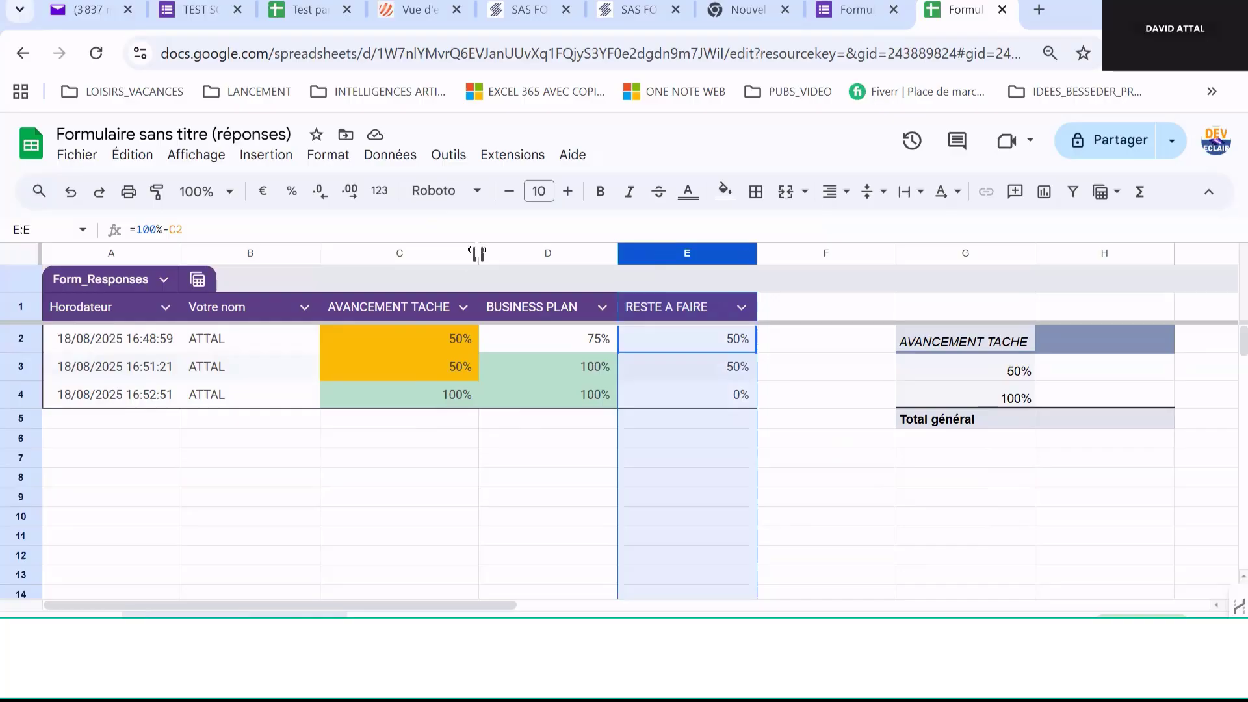
{"action": "left_click", "coordinate": [320, 159]}
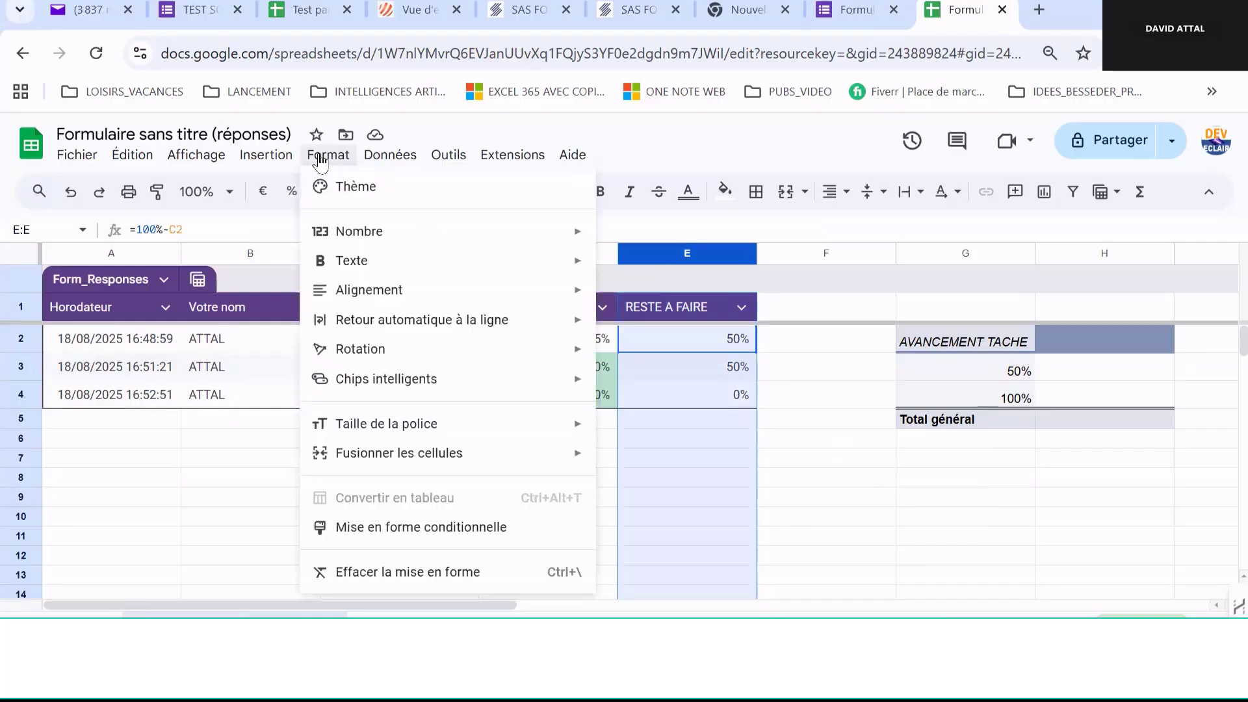
{"action": "left_click", "coordinate": [441, 533]}
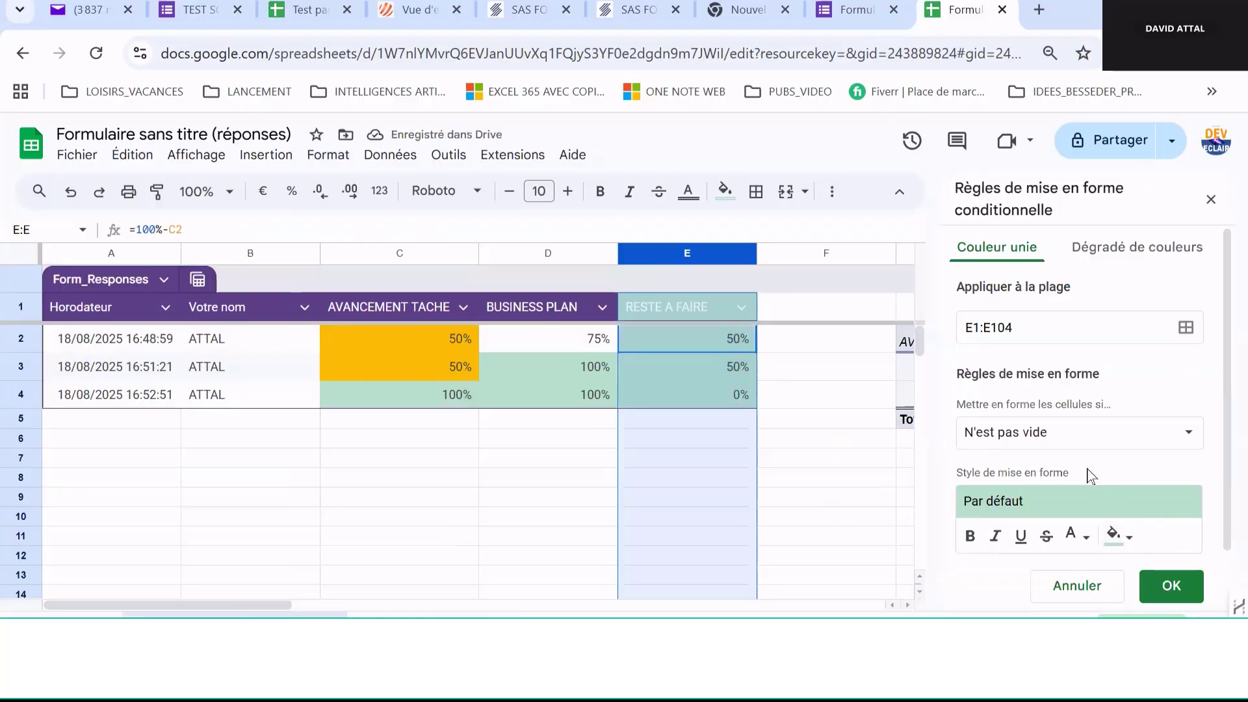
{"action": "left_click", "coordinate": [1192, 437]}
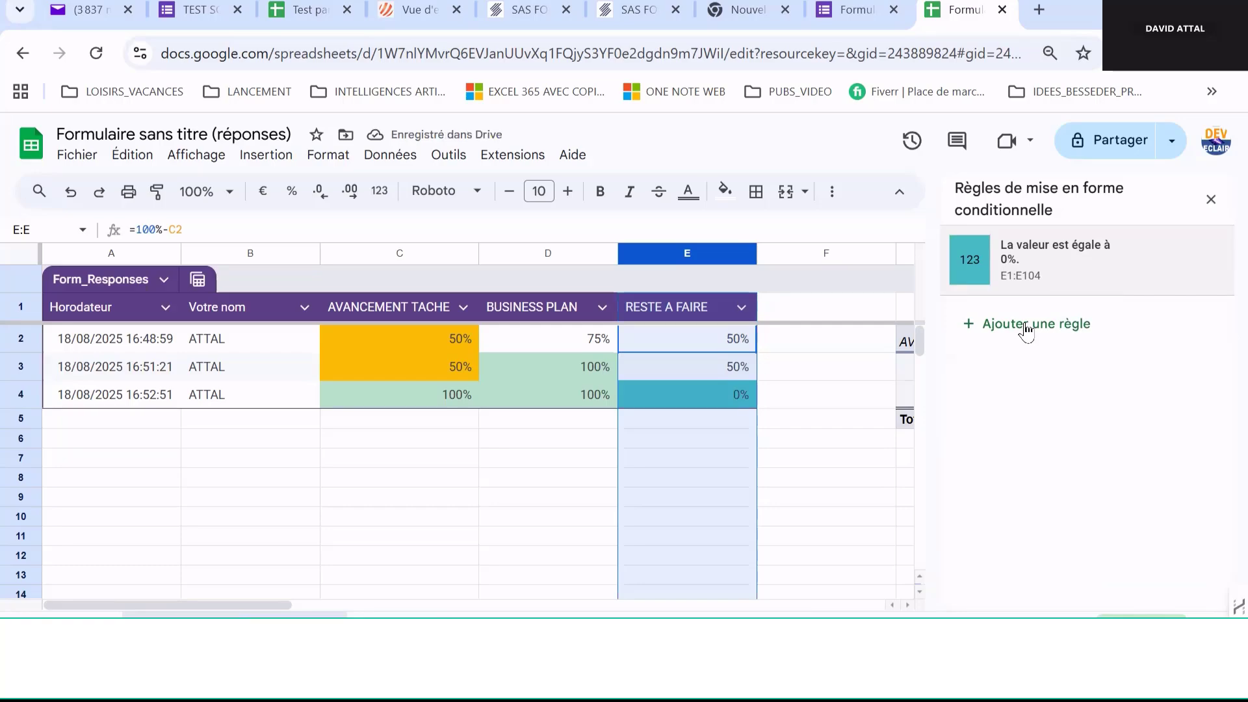
- Add a second conditional formatting rule on E1:E104 for values less than (Inférieur(e) à) 100%
{"action": "left_click", "coordinate": [1027, 323]}
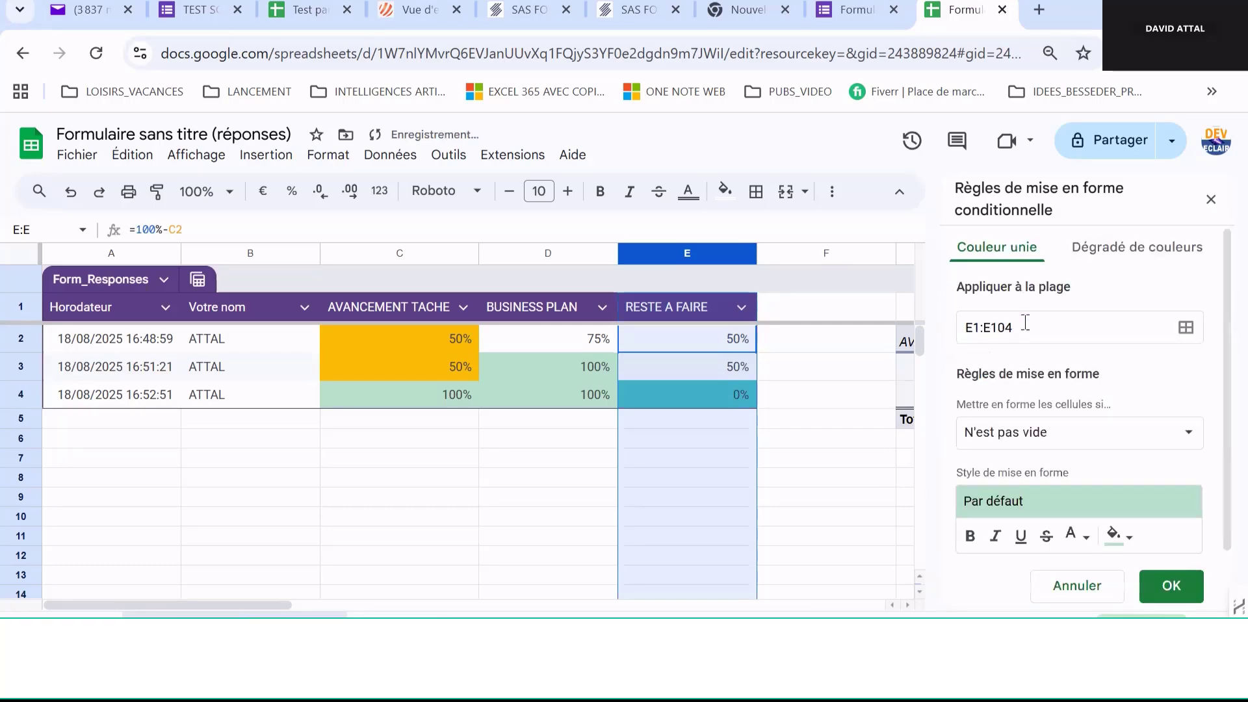
{"action": "left_click", "coordinate": [1140, 438]}
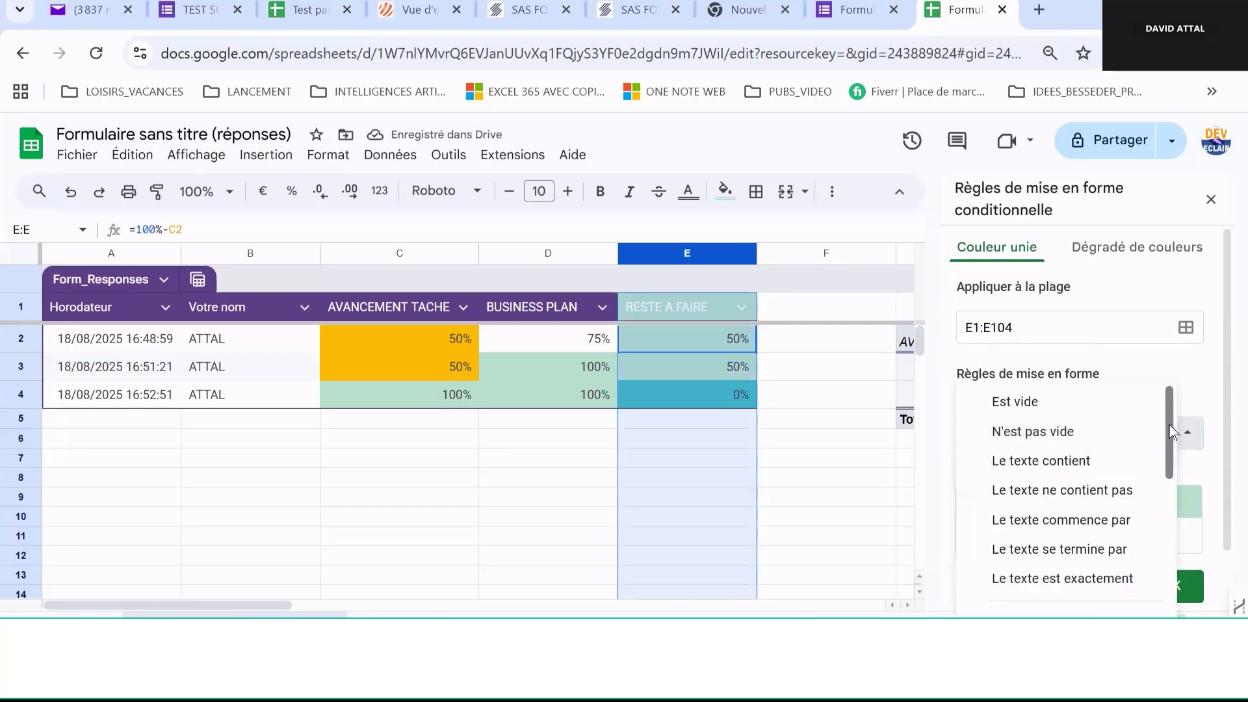
{"action": "scroll", "coordinate": [1169, 432], "scroll_direction": "down", "scroll_amount": 3}
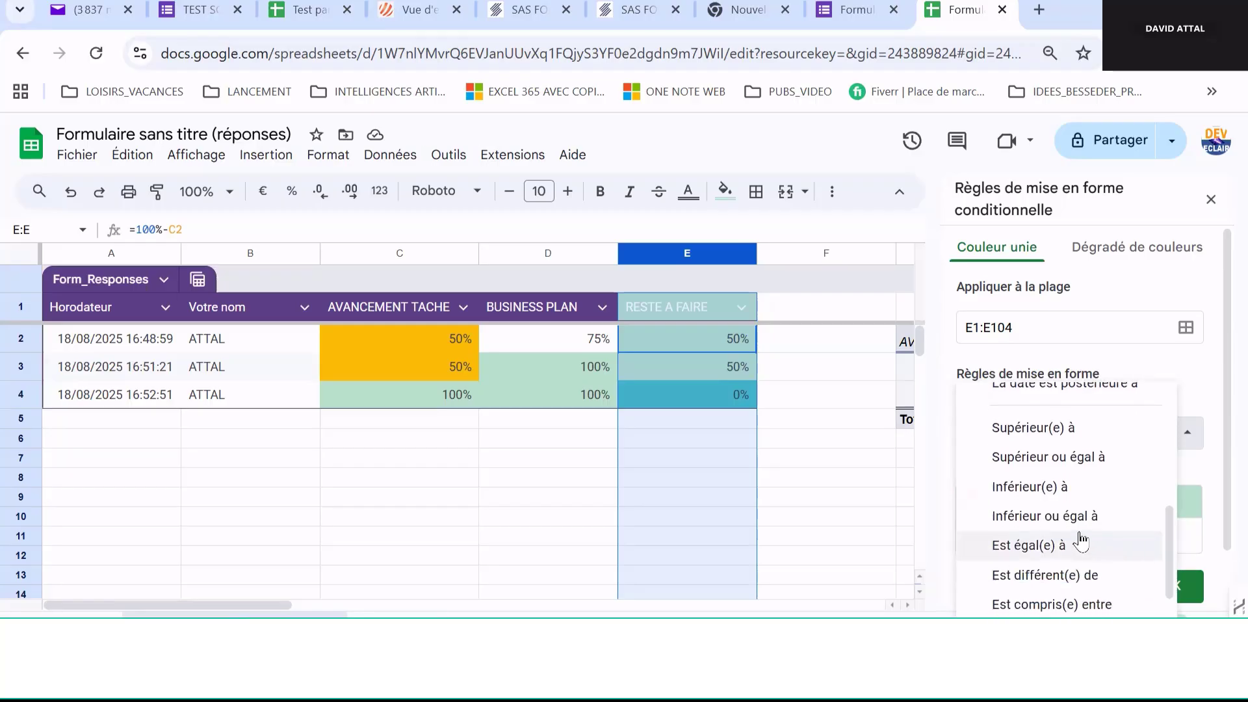
{"action": "left_click", "coordinate": [1092, 488]}
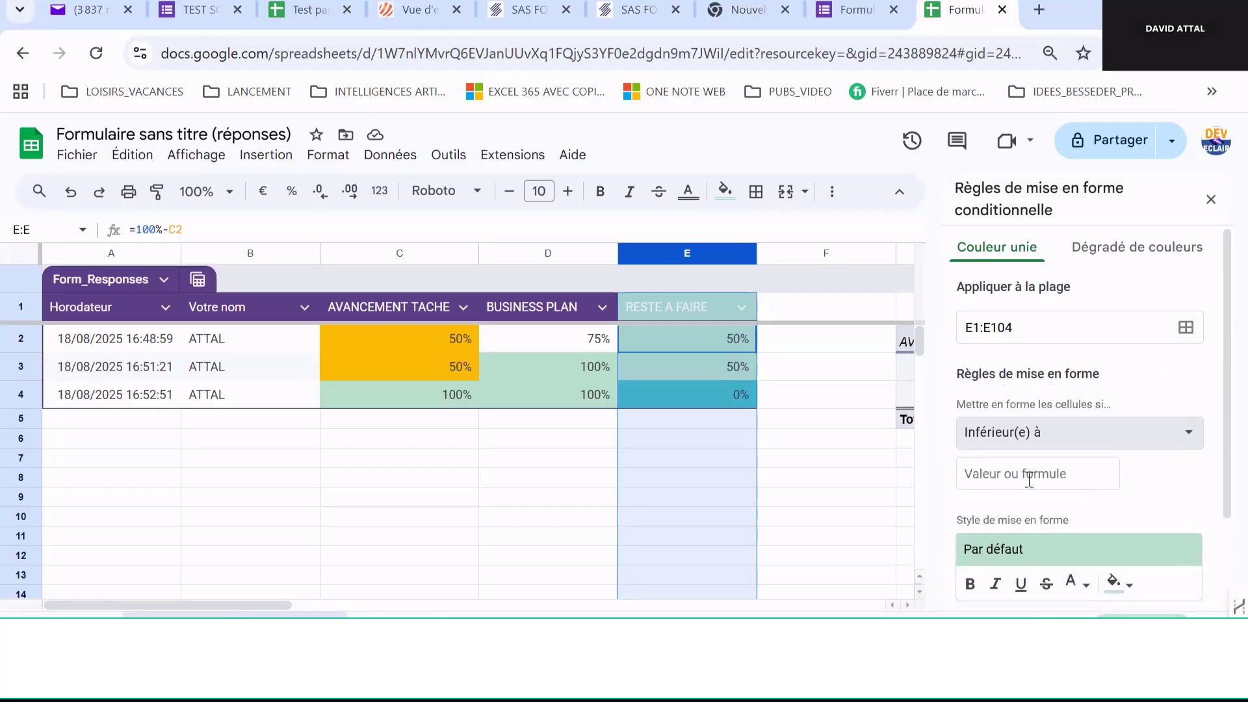
{"action": "left_click", "coordinate": [997, 478]}
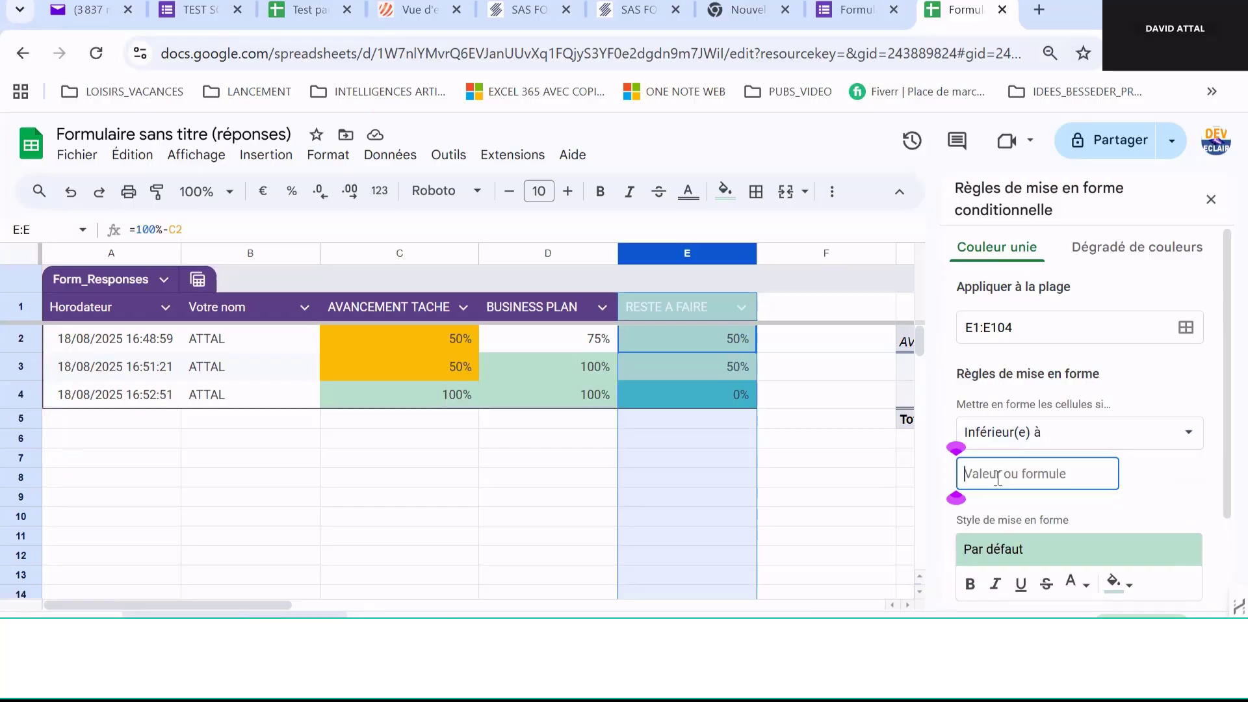
{"action": "type", "text": "100%"}
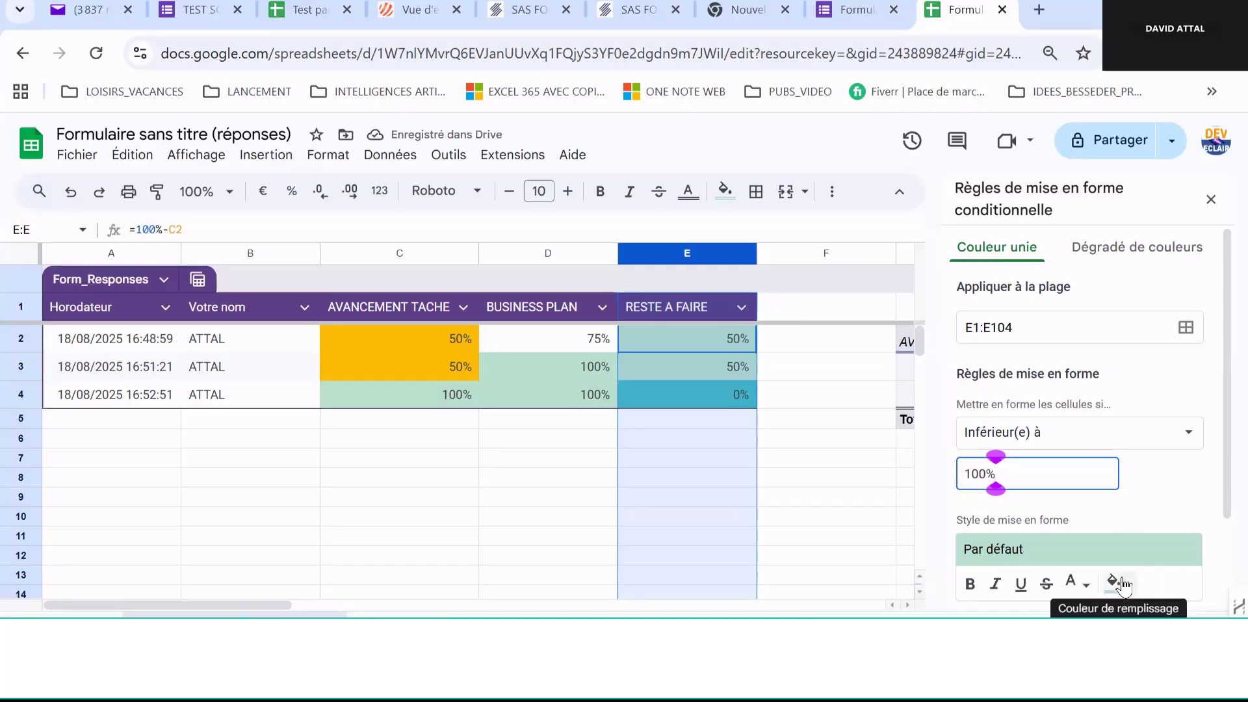
- Give the less-than-100% rule a red fill, save it and close the conditional formatting rules
{"action": "left_click", "coordinate": [1116, 582]}
{"action": "left_click", "coordinate": [995, 491]}
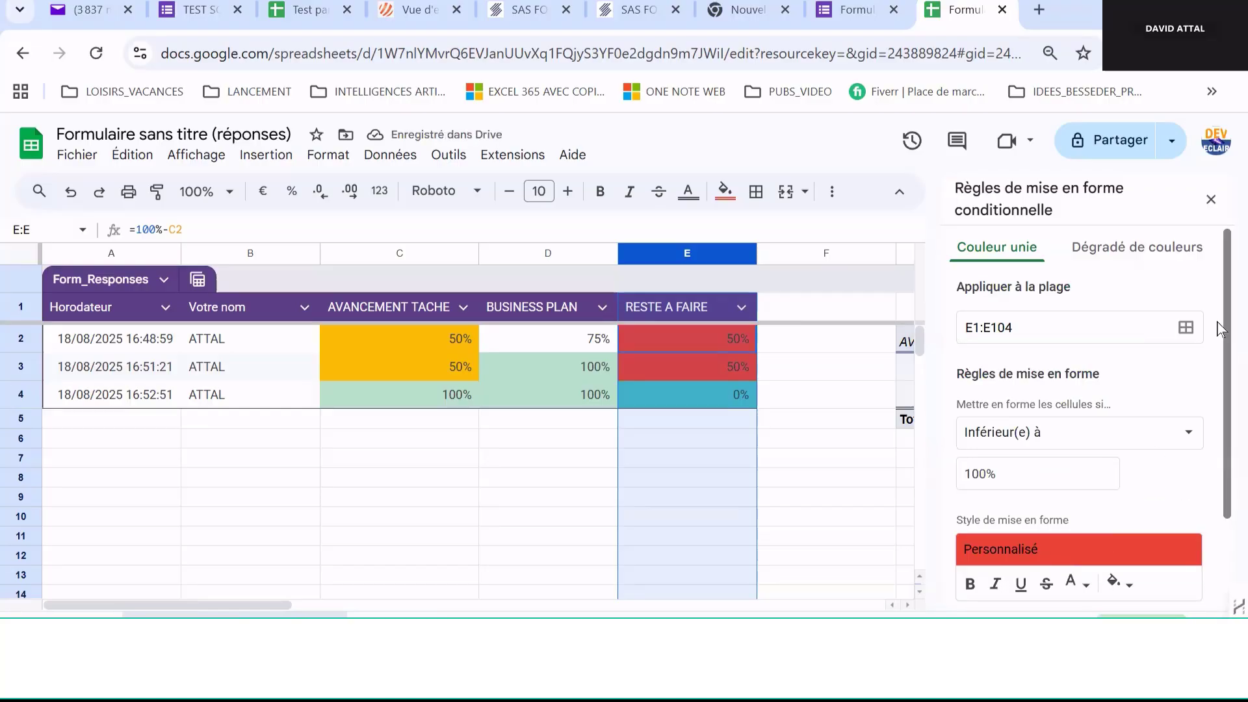
{"action": "scroll", "coordinate": [1219, 338], "scroll_direction": "down", "scroll_amount": 2}
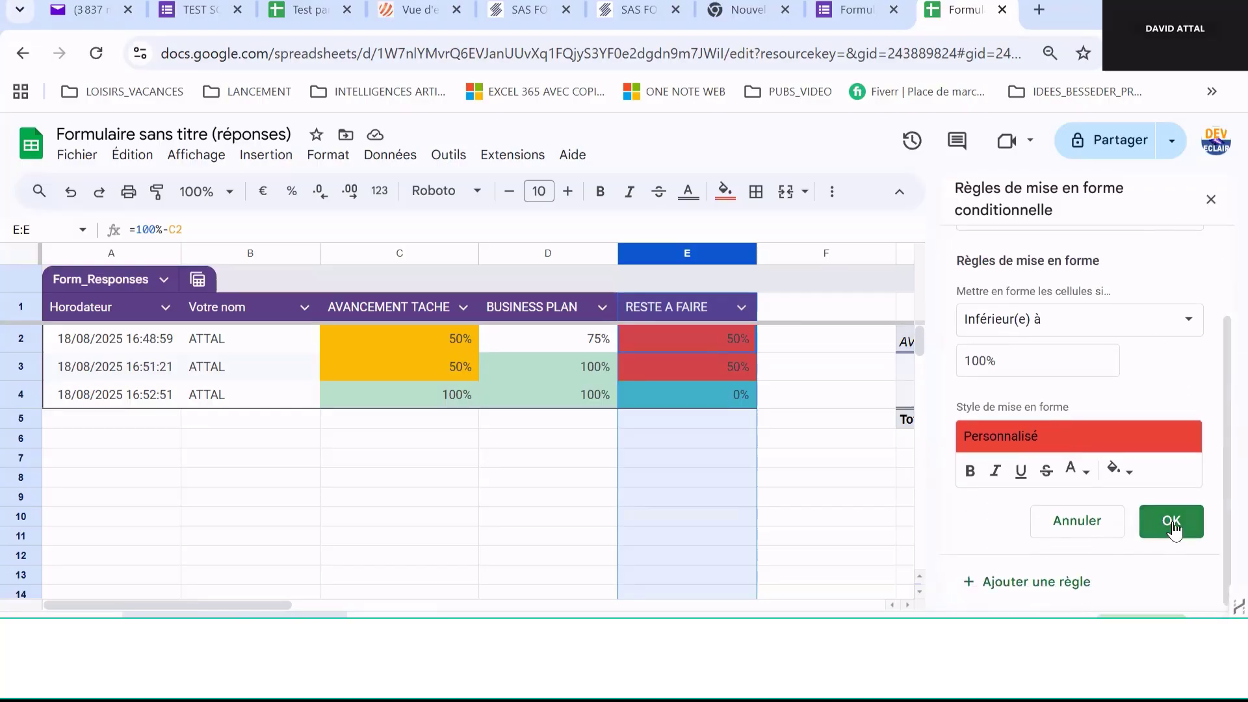
{"action": "left_click", "coordinate": [1172, 525]}
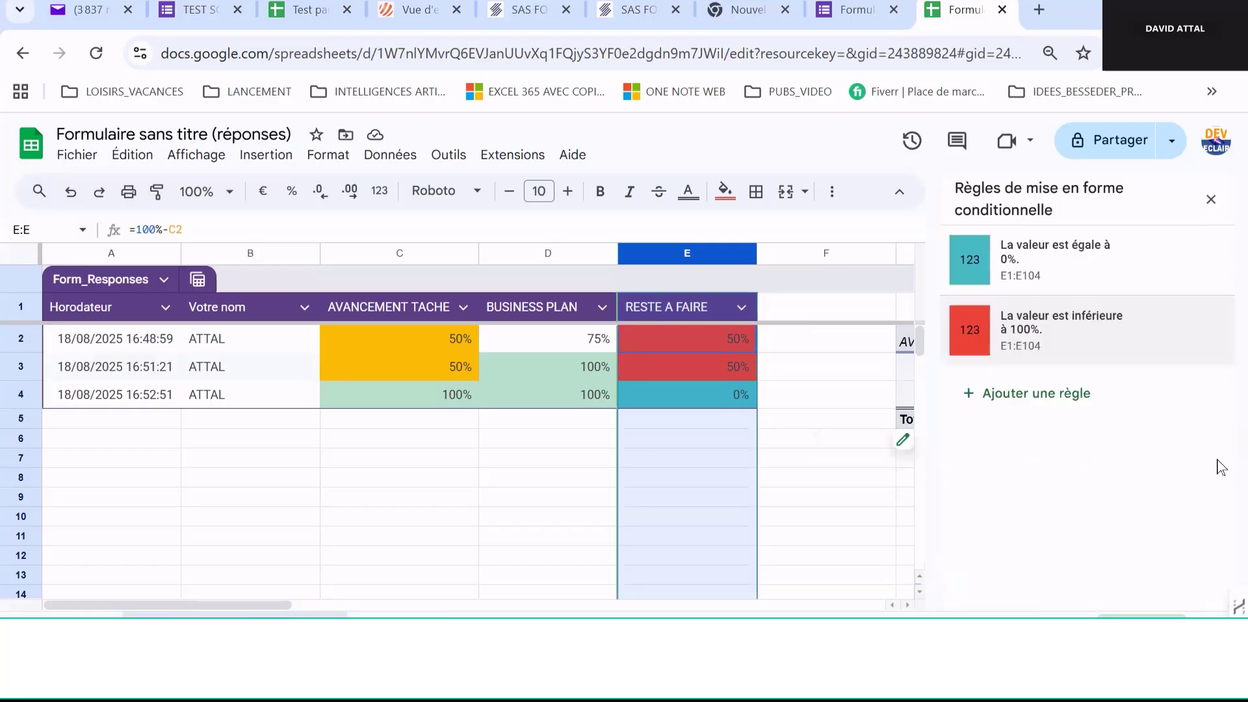
{"action": "left_click", "coordinate": [1212, 200]}
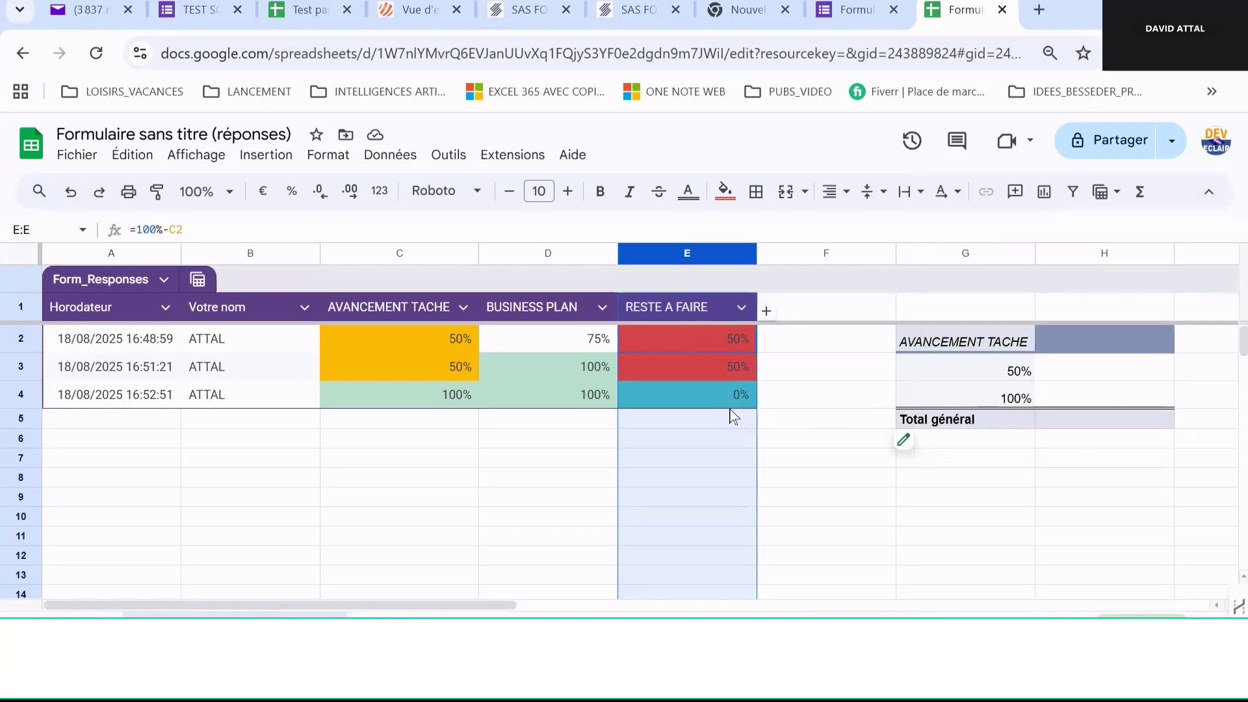
{"action": "left_click", "coordinate": [860, 466]}
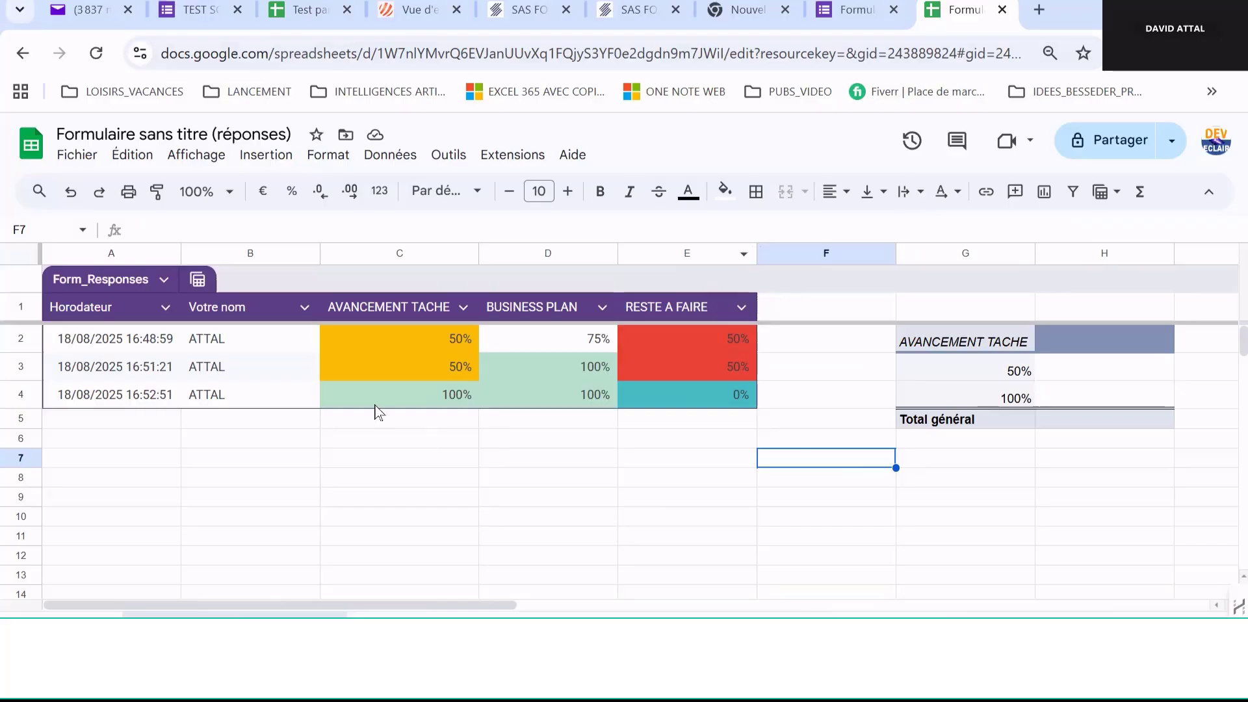
- Switch to the TEST SONDAGE form, start another response and fill in the respondent's name under Votre nom
{"action": "left_click", "coordinate": [198, 10]}
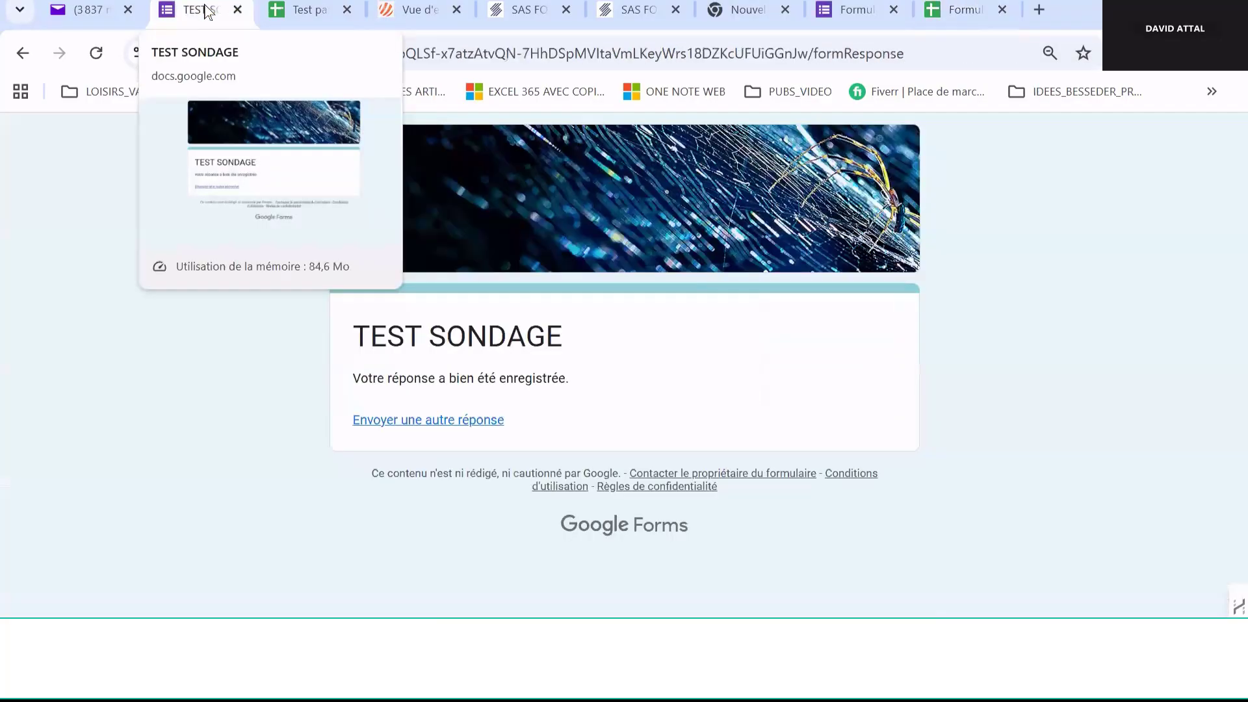
{"action": "left_click", "coordinate": [438, 422]}
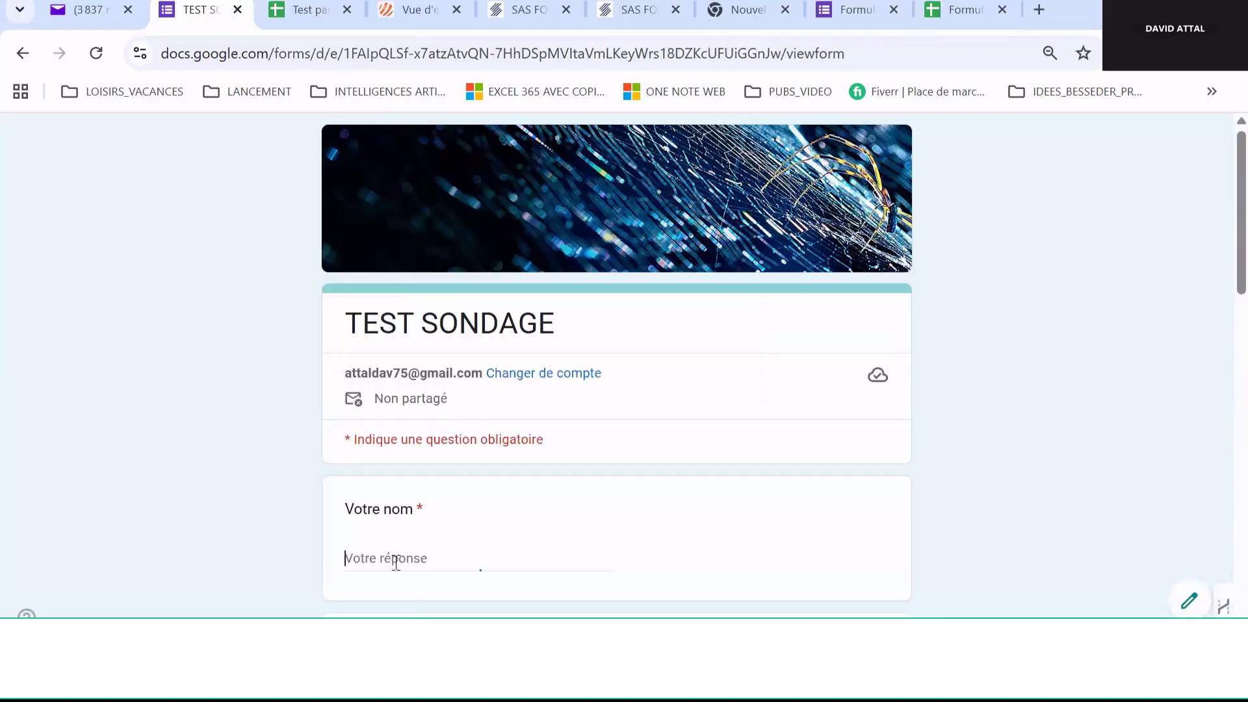
{"action": "type", "text": "ATTAL"}
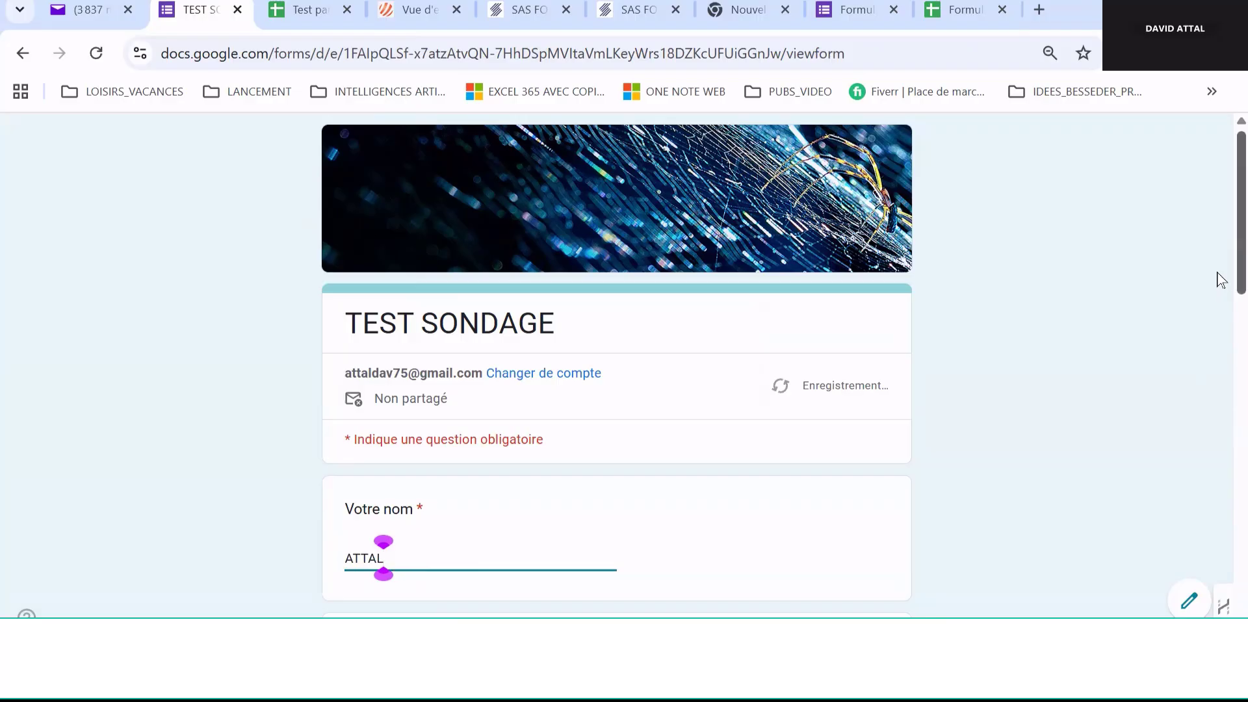
- Answer AVANCEMENT TACHE and BUSINESS PLAN with 100%, then submit the response and return to the linked responses spreadsheet
{"action": "scroll", "coordinate": [1219, 390], "scroll_direction": "down", "scroll_amount": 6}
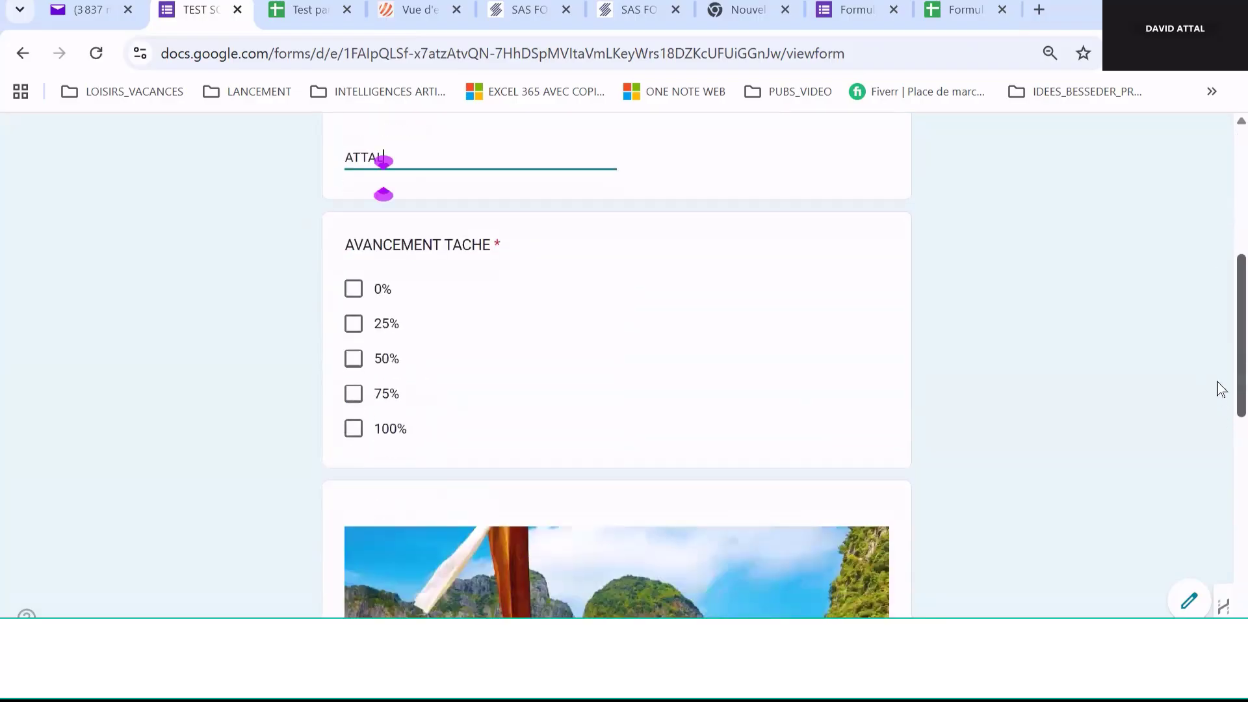
{"action": "scroll", "coordinate": [1220, 387], "scroll_direction": "up", "scroll_amount": 1}
{"action": "left_click", "coordinate": [356, 478]}
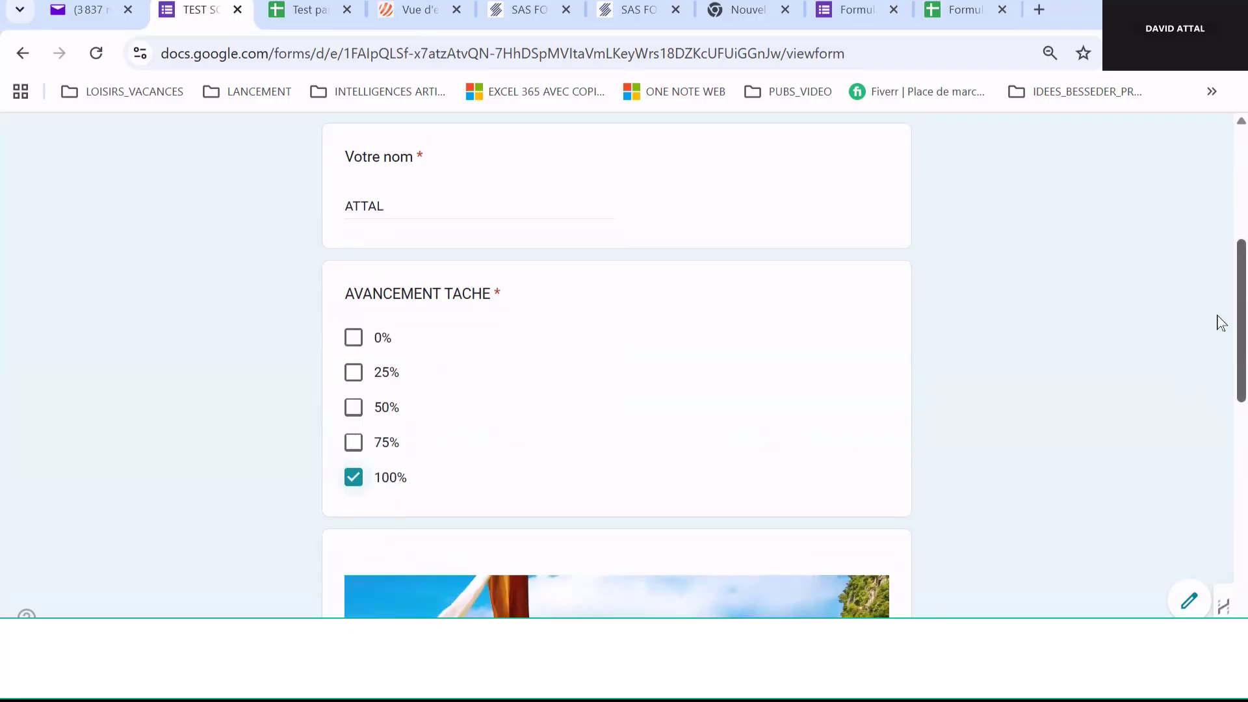
{"action": "scroll", "coordinate": [1219, 403], "scroll_direction": "down", "scroll_amount": 4}
{"action": "scroll", "coordinate": [1220, 484], "scroll_direction": "down", "scroll_amount": 4}
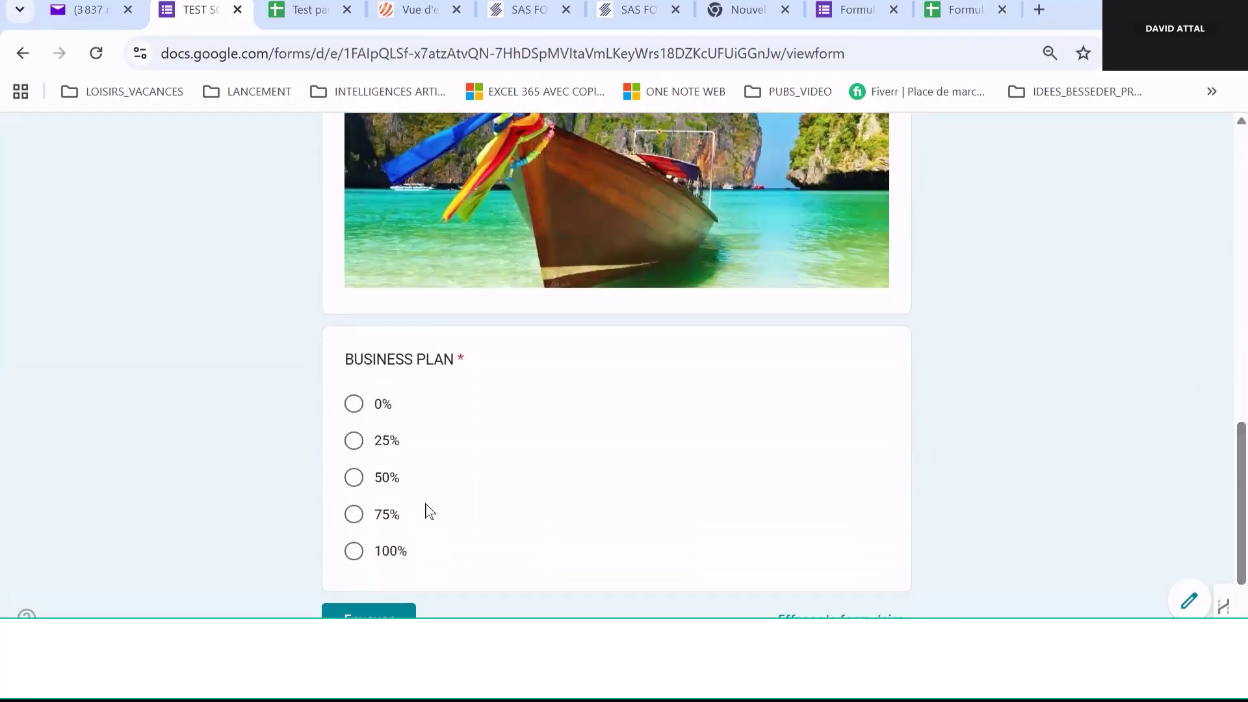
{"action": "left_click", "coordinate": [354, 553]}
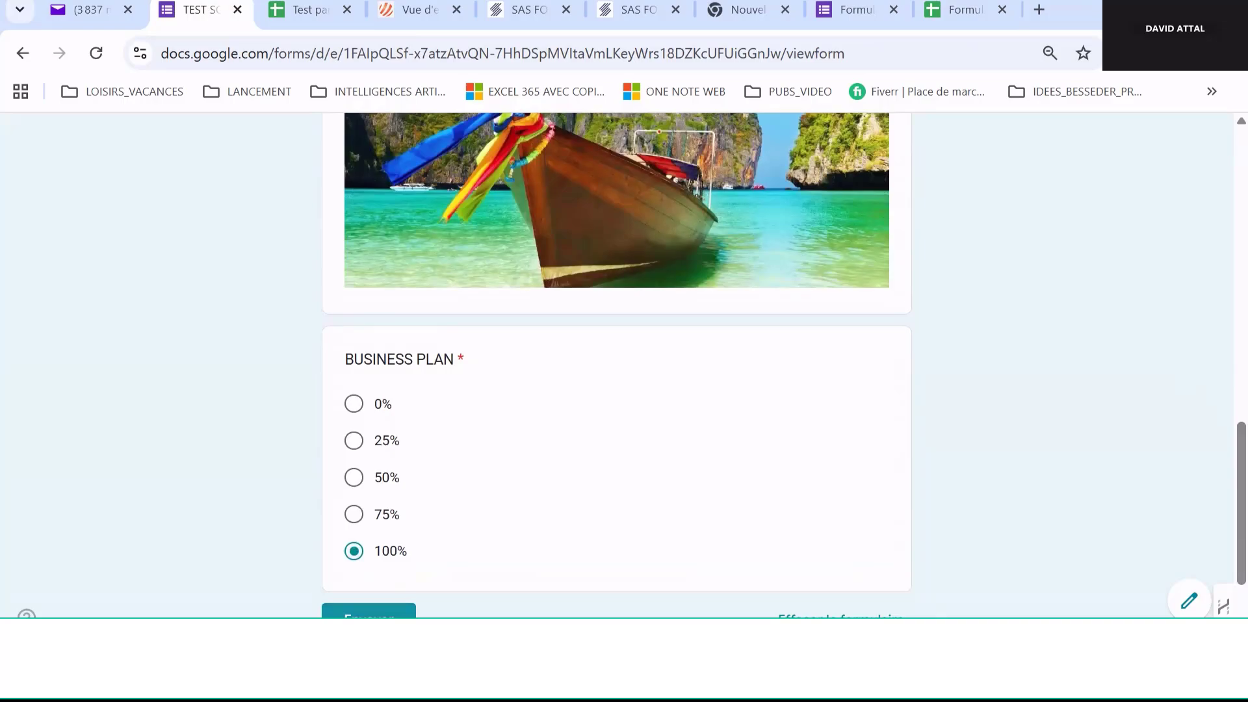
{"action": "left_click", "coordinate": [369, 611]}
{"action": "left_click", "coordinate": [957, 9]}
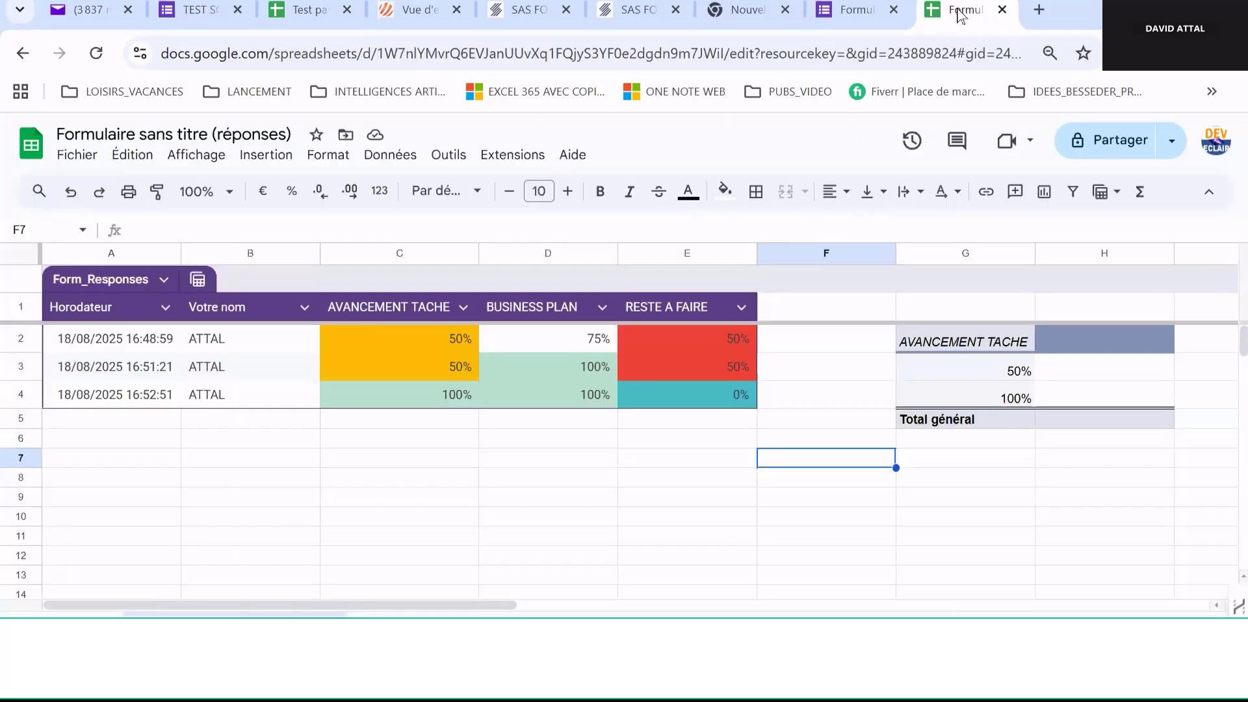